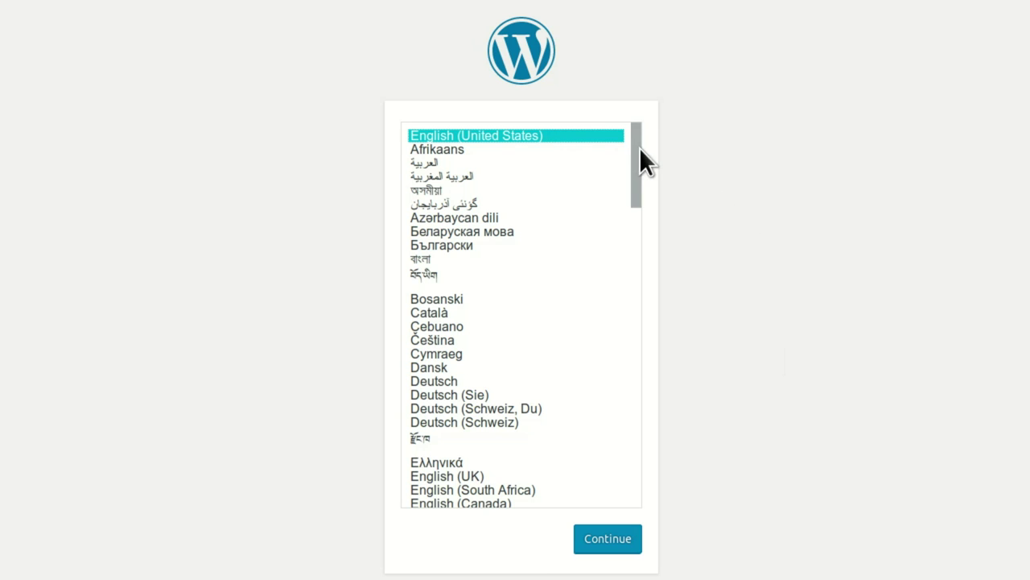
- Keep English (United States) as the install language and continue to the site information form
{"action": "mouse_move", "coordinate": [641, 149]}
{"action": "left_mouse_down"}
{"action": "mouse_move", "coordinate": [644, 488]}
{"action": "mouse_move", "coordinate": [645, 134]}
{"action": "left_mouse_up"}
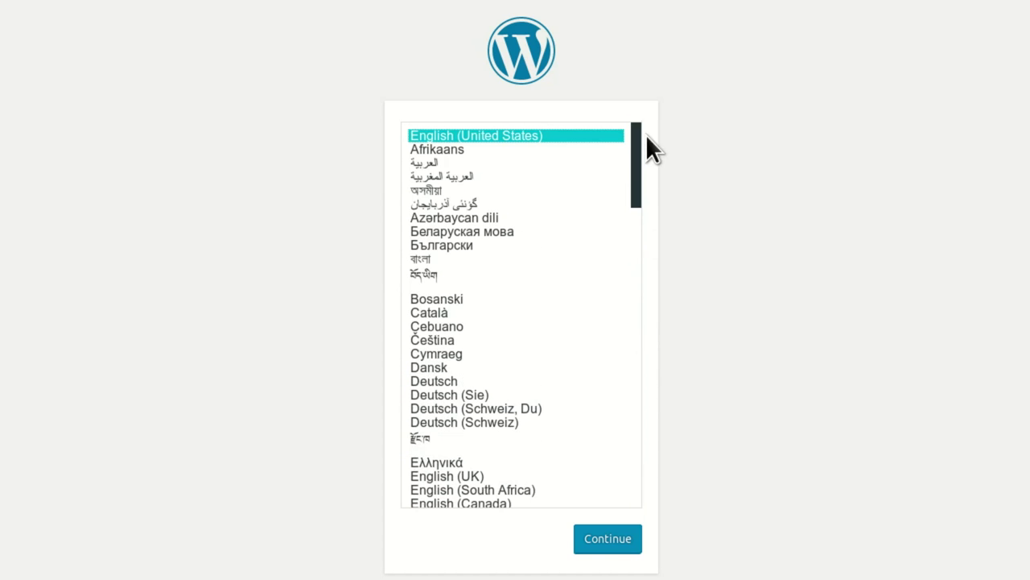
{"action": "left_click", "coordinate": [609, 542]}
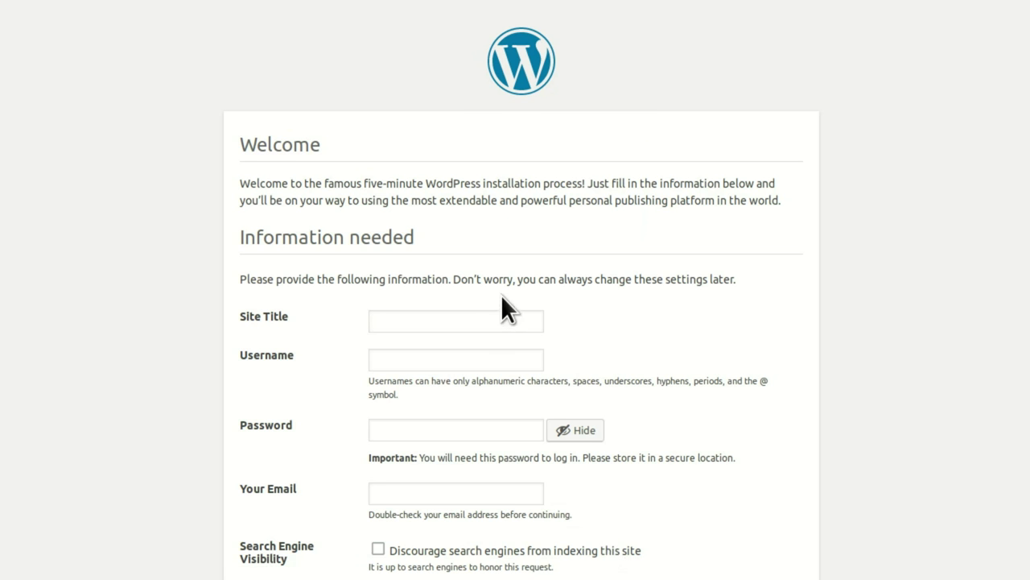
- Enter the podcast's site title and type an administrator username
{"action": "scroll", "coordinate": [826, 181], "scroll_direction": "down", "scroll_amount": 2}
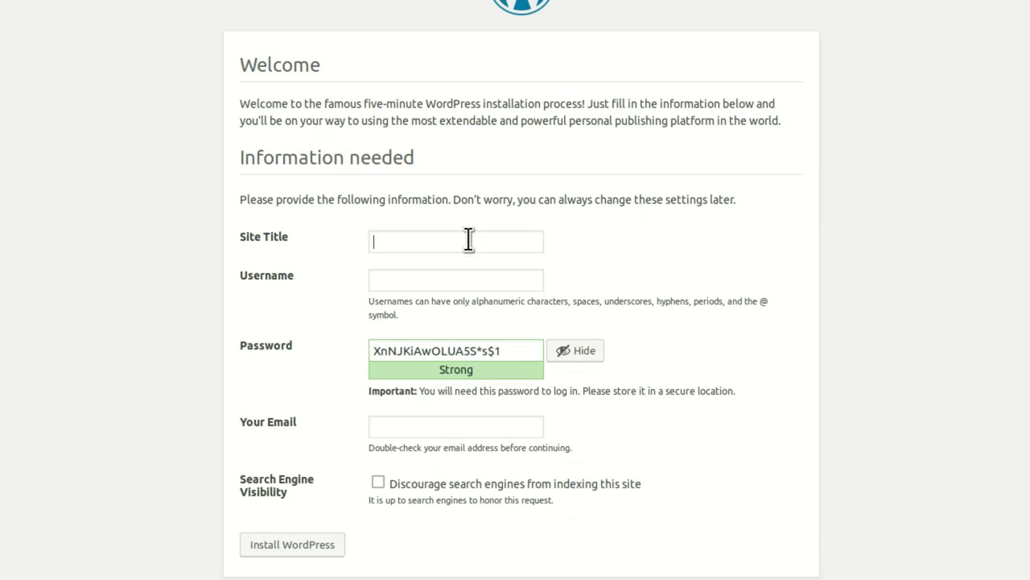
{"action": "scroll", "coordinate": [824, 169], "scroll_direction": "down", "scroll_amount": 1}
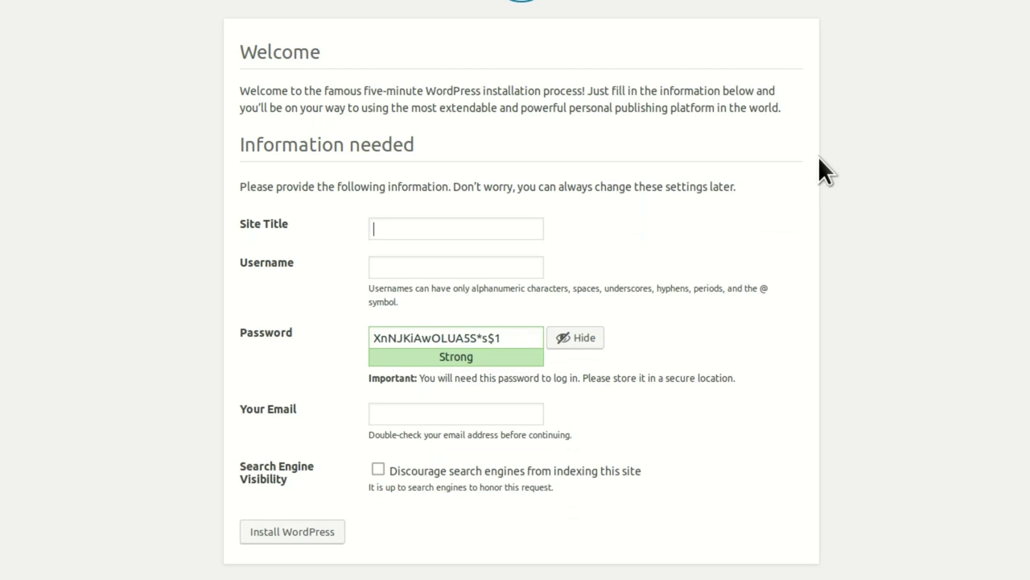
{"action": "type", "text": "Jesse's Podcast"}
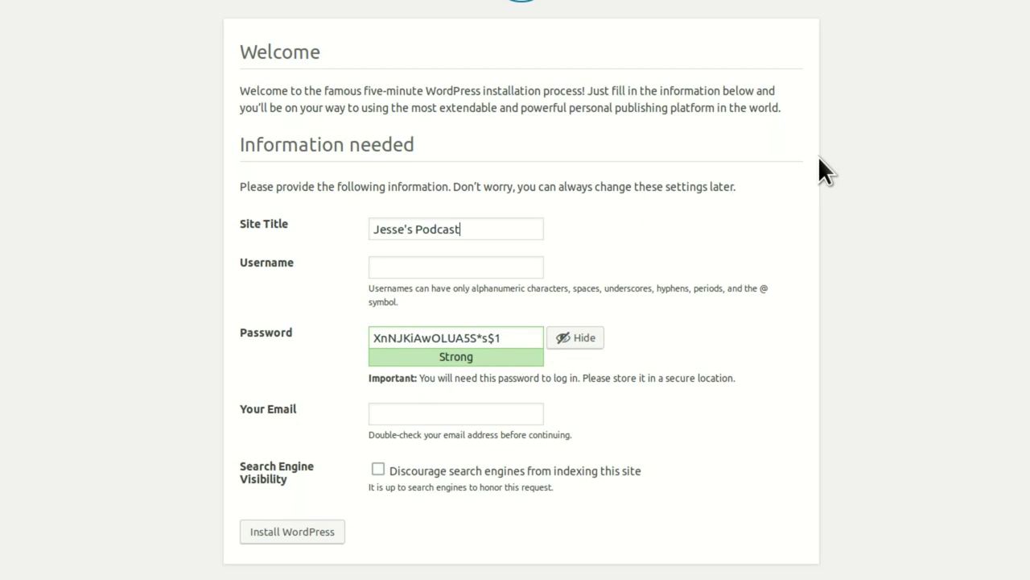
{"action": "left_click", "coordinate": [497, 269]}
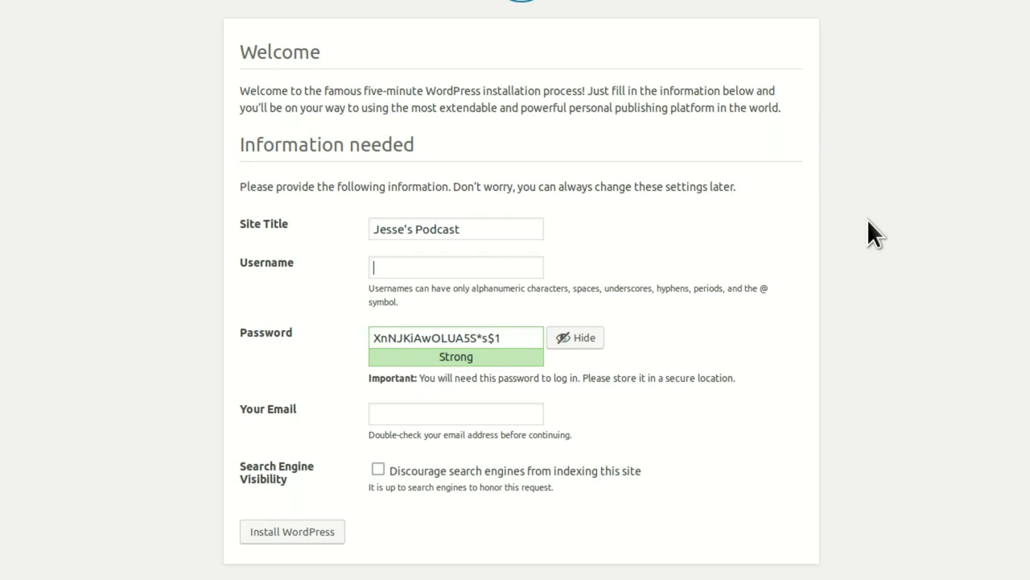
{"action": "type", "text": "jpcst"}
{"action": "type", "text": "webgee"}
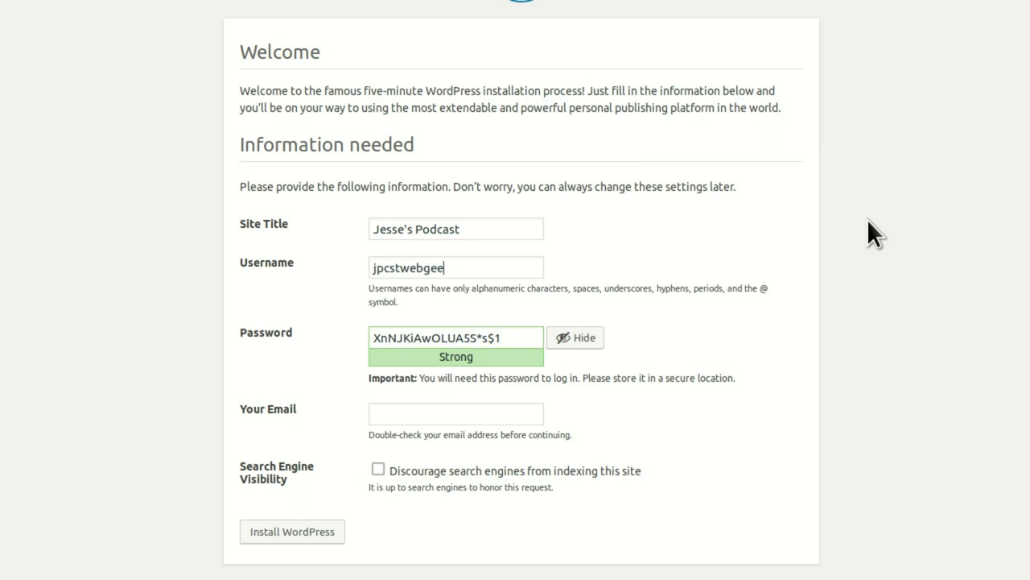
{"action": "type", "text": "k56"}
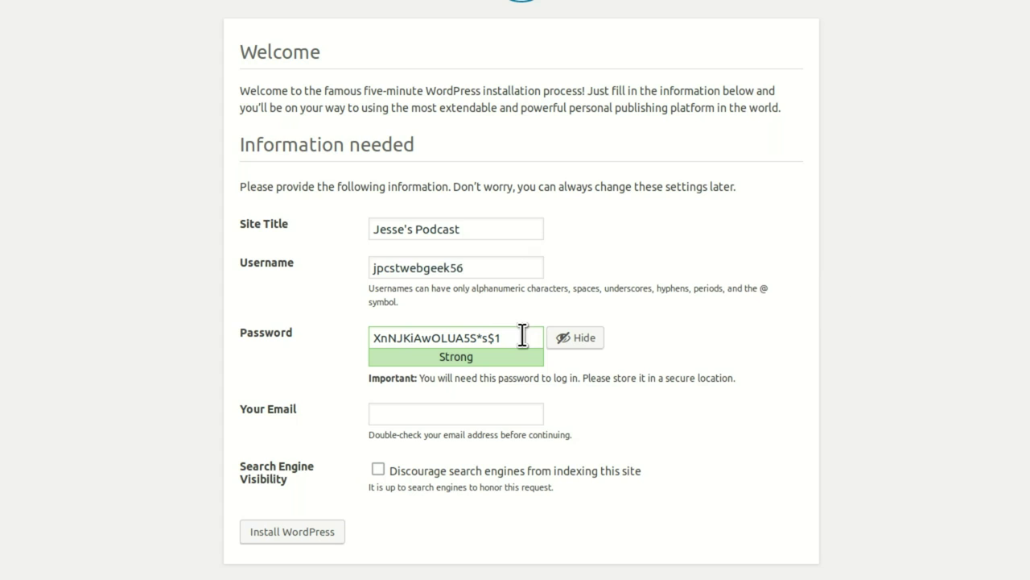
- Replace the generated password with a weak custom one, change the username to 'demouser', and confirm weak-password use
{"action": "left_click_drag", "start_coordinate": [522, 337], "coordinate": [366, 336]}
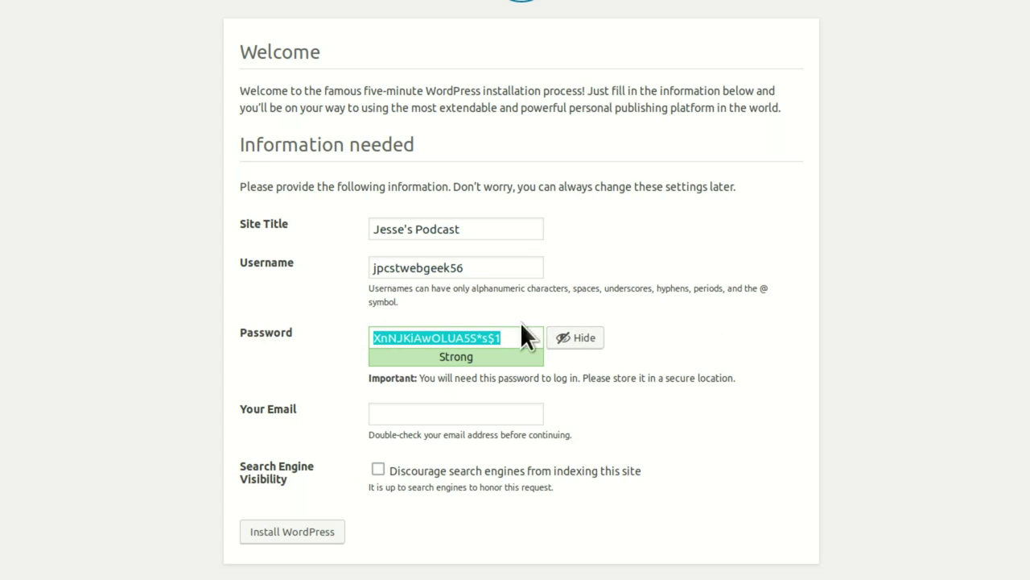
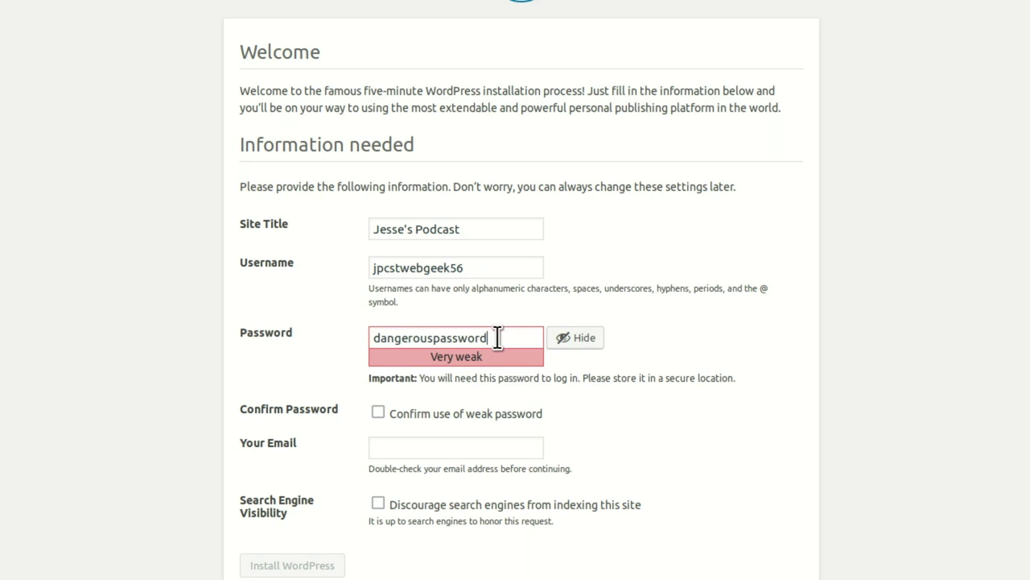
{"action": "left_click_drag", "start_coordinate": [495, 338], "coordinate": [361, 338]}
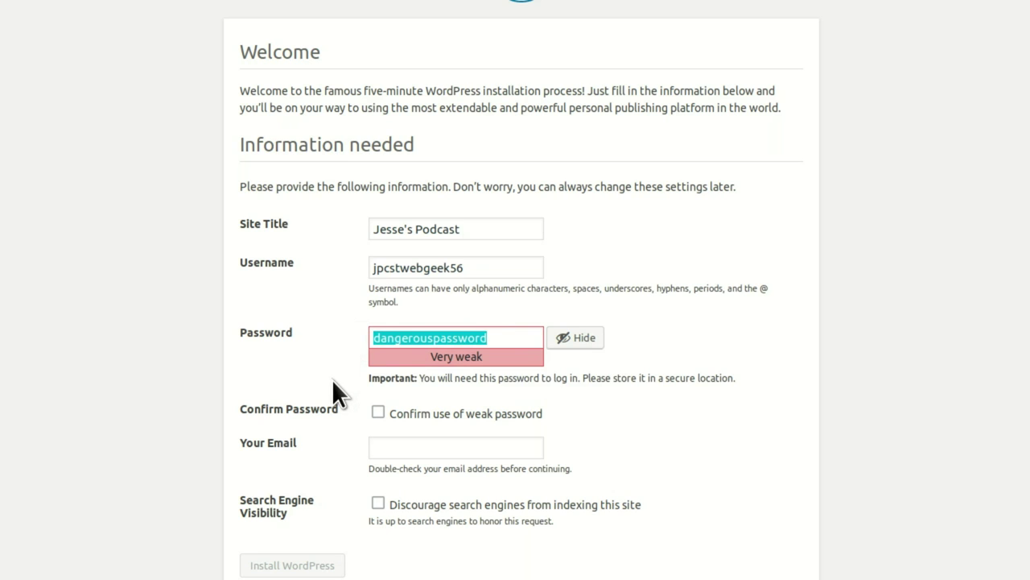
{"action": "left_click_drag", "start_coordinate": [493, 269], "coordinate": [356, 263]}
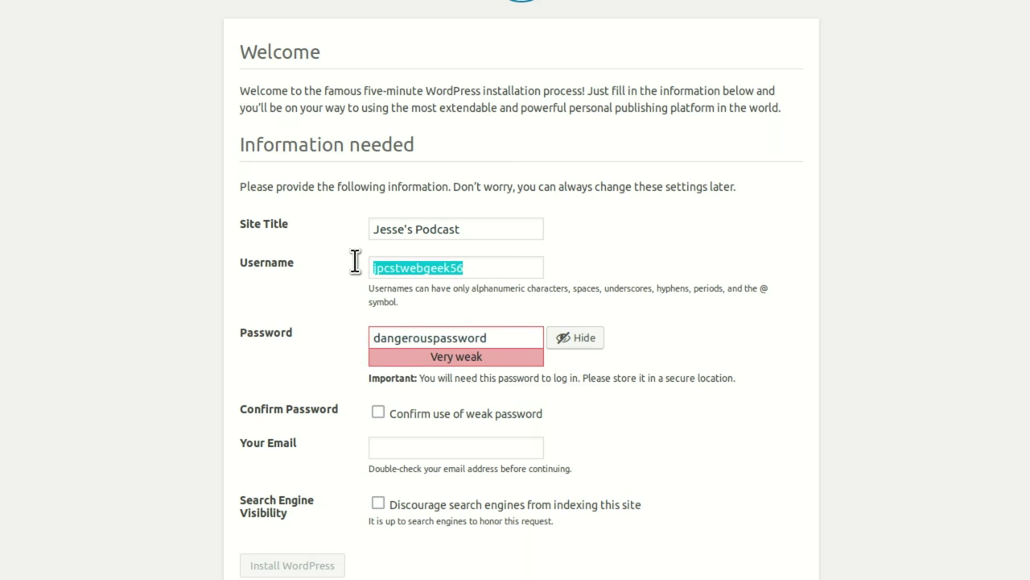
{"action": "type", "text": "demo"}
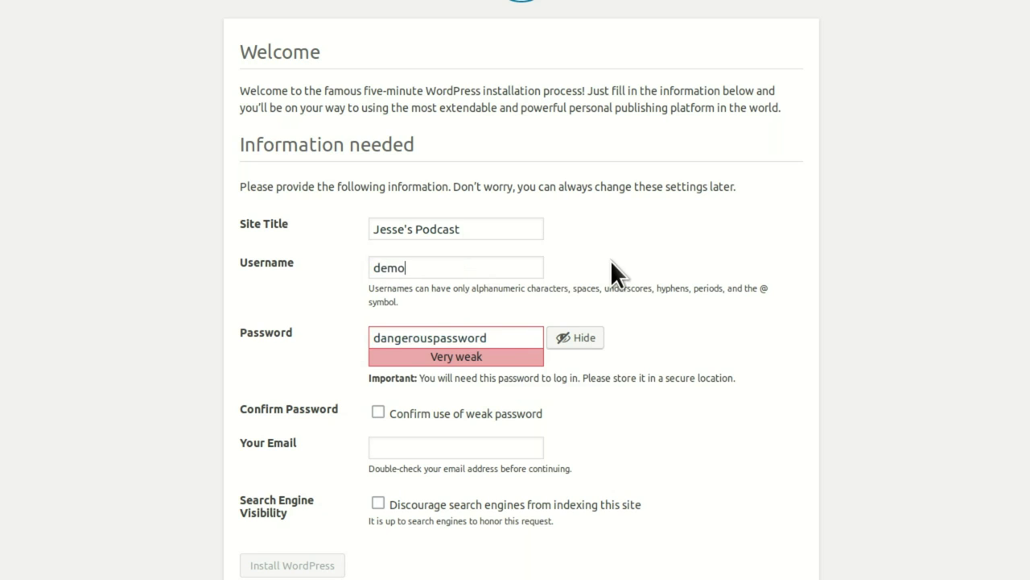
{"action": "type", "text": "user"}
{"action": "left_click", "coordinate": [378, 412]}
- Enter the administrator's e-mail address, correcting a mistyped letter
{"action": "left_click", "coordinate": [391, 447]}
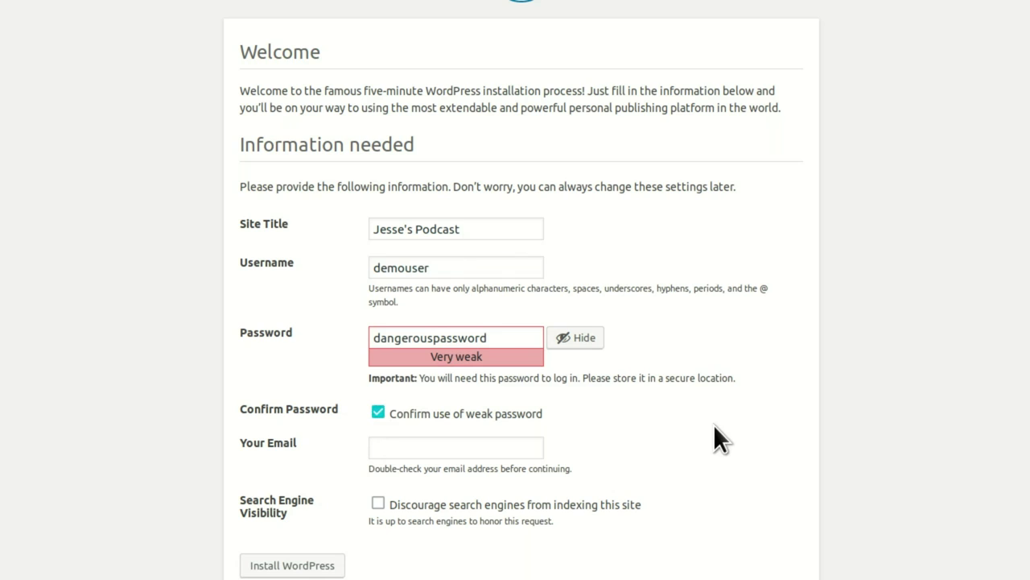
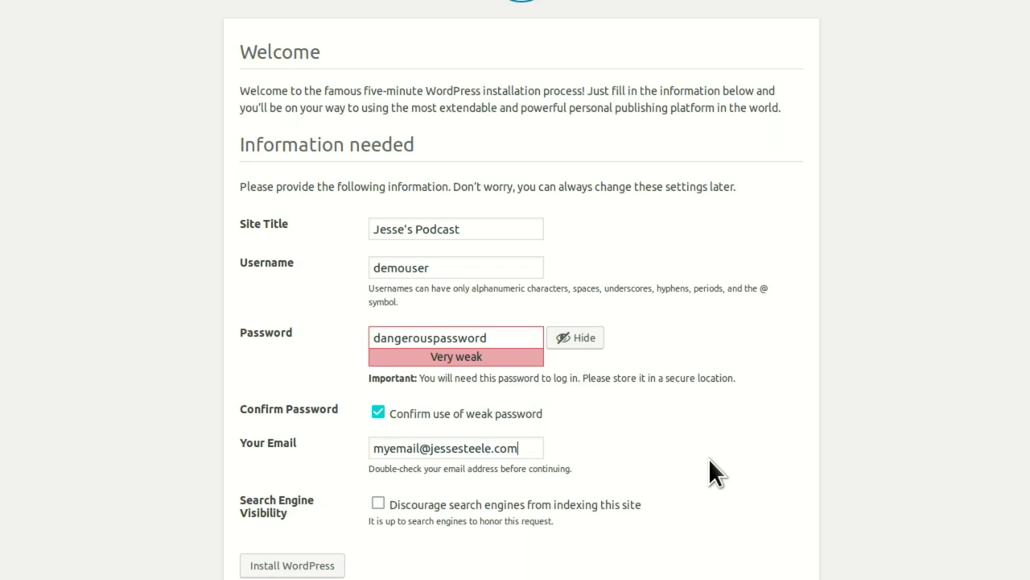
- Discourage search engines from indexing the site and submit the form to install WordPress
{"action": "left_click", "coordinate": [379, 501]}
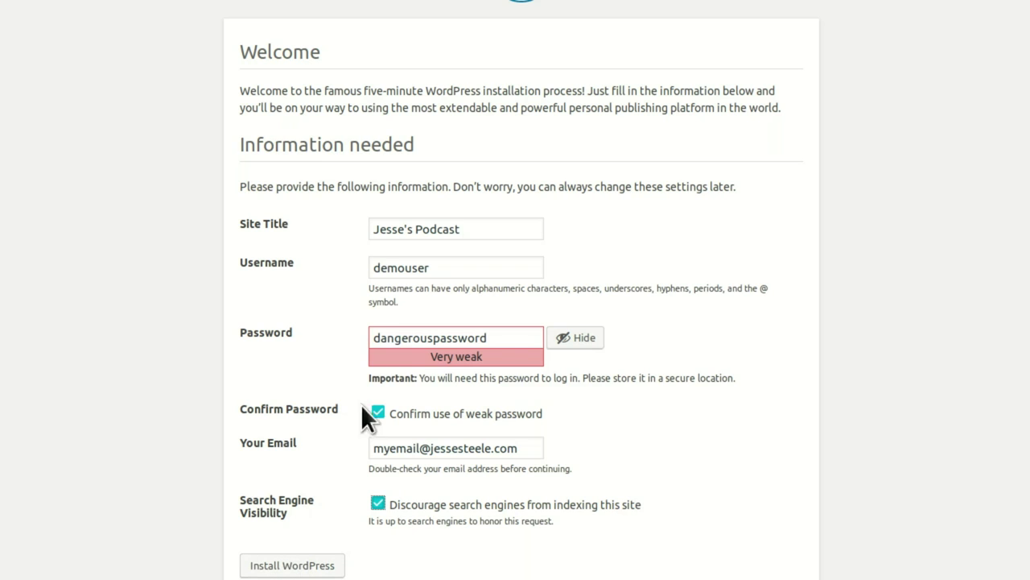
{"action": "left_click_drag", "start_coordinate": [507, 337], "coordinate": [362, 339]}
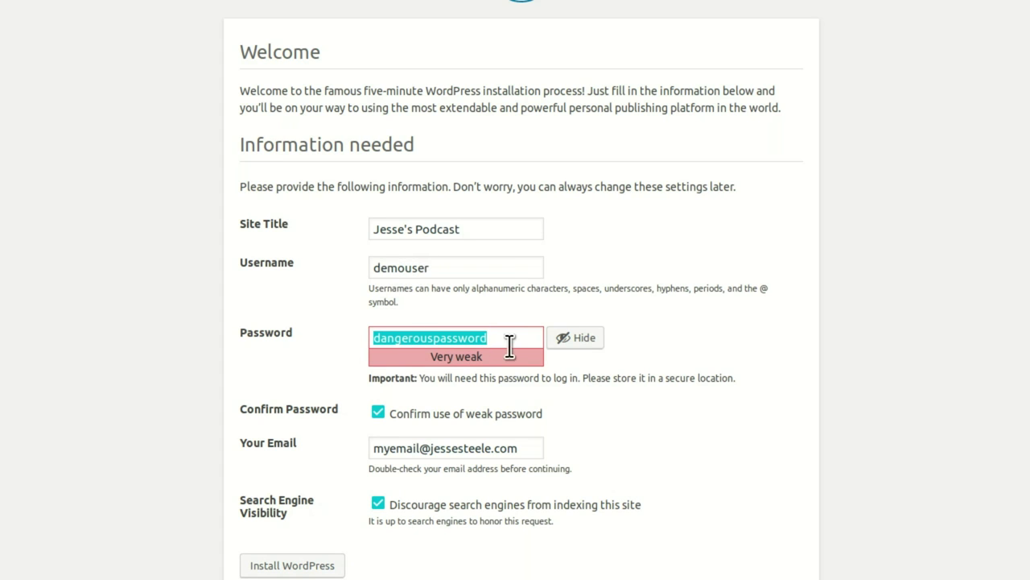
{"action": "left_click", "coordinate": [295, 563]}
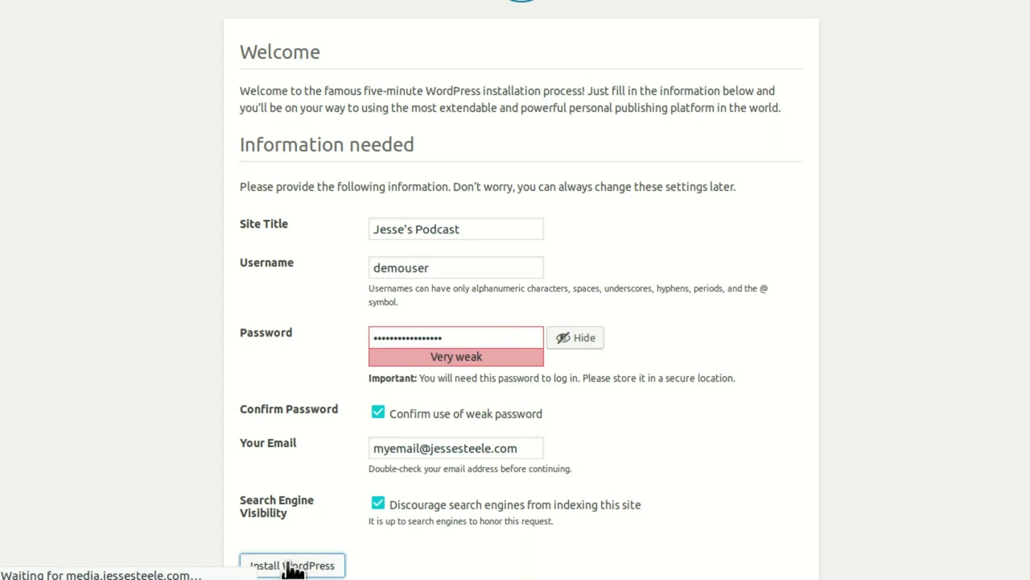
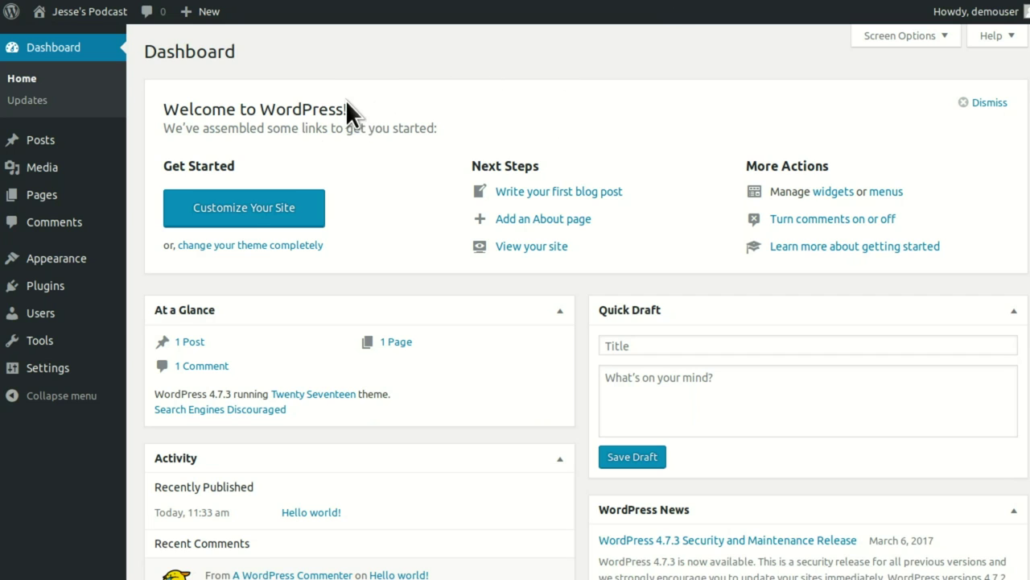
- Change the site tagline in General Settings to 'Podcasting with excellence'
{"action": "mouse_move", "coordinate": [41, 380]}
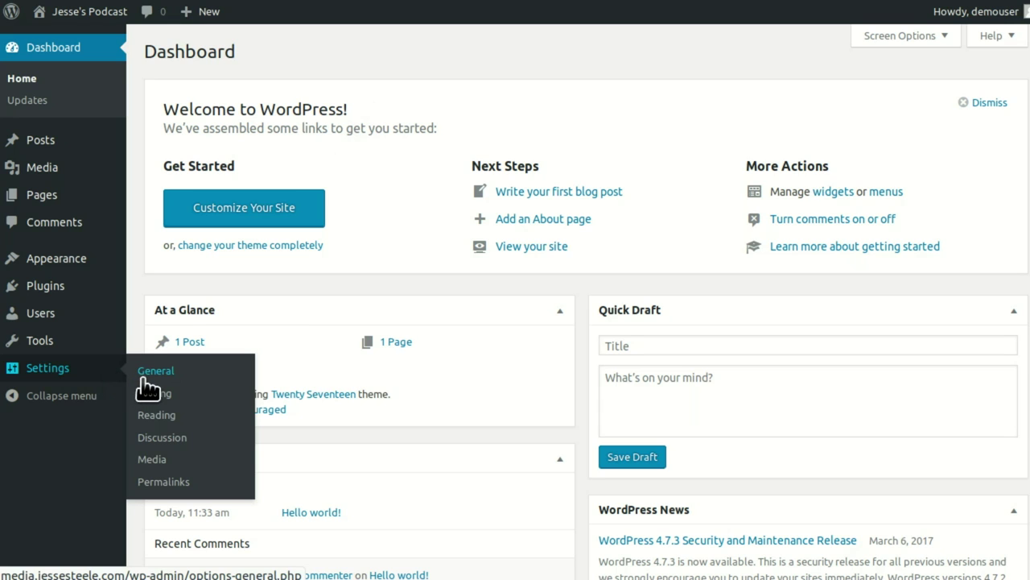
{"action": "left_click", "coordinate": [141, 372]}
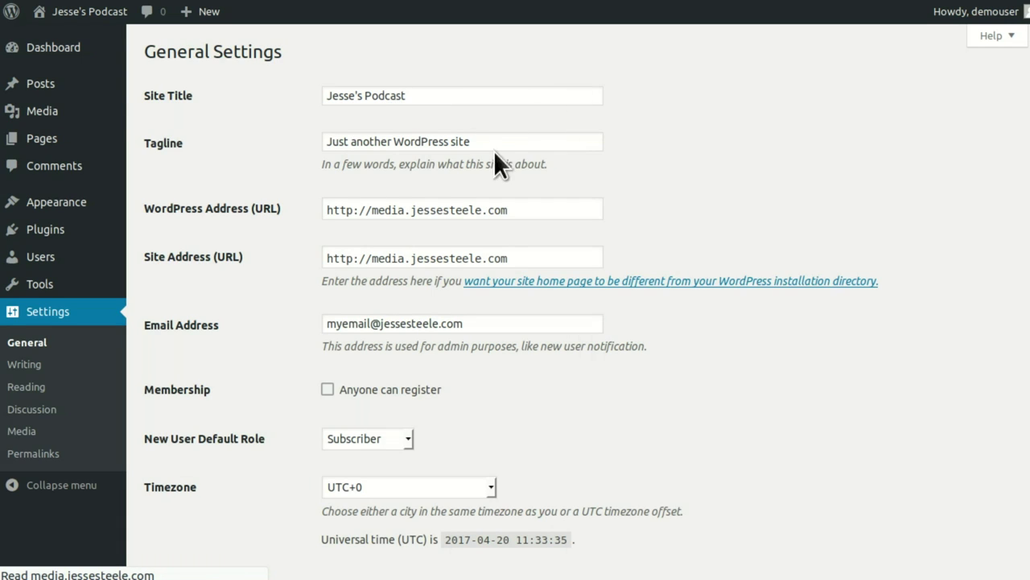
{"action": "left_click_drag", "start_coordinate": [499, 143], "coordinate": [317, 140]}
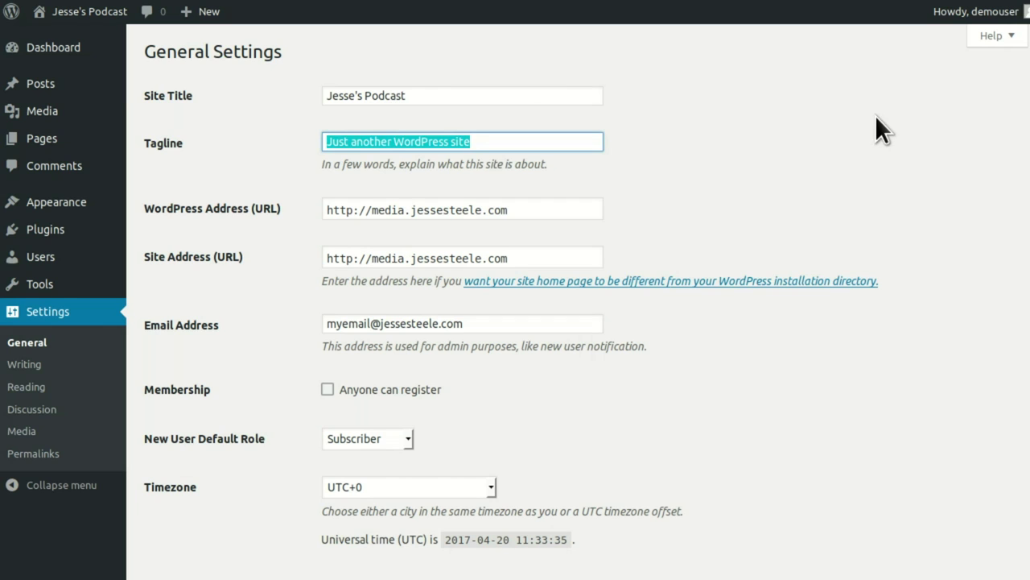
{"action": "type", "text": "Podcasting with excellence"}
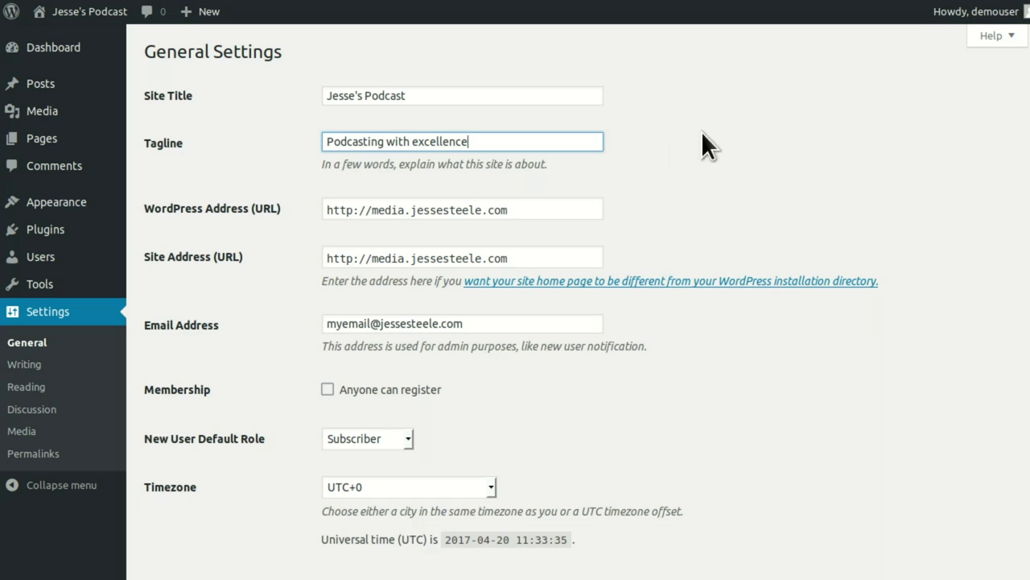
- Inspect the host name in the WordPress Address URL field
{"action": "double_click", "coordinate": [373, 209]}
{"action": "left_click", "coordinate": [447, 209]}
{"action": "left_click", "coordinate": [543, 209]}
{"action": "left_click_drag", "start_coordinate": [543, 209], "coordinate": [423, 211]}
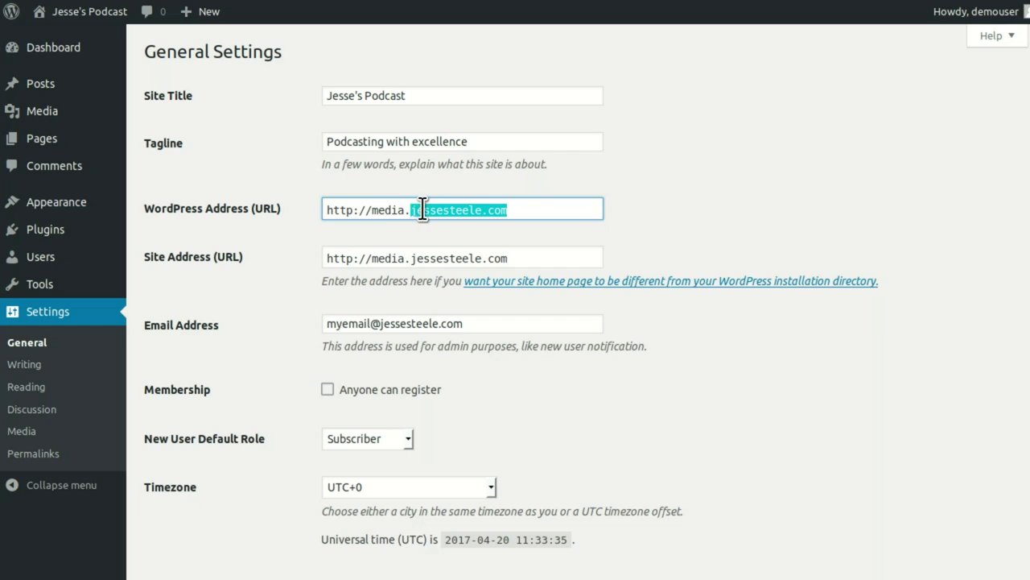
{"action": "left_click", "coordinate": [536, 210]}
{"action": "left_click_drag", "start_coordinate": [536, 209], "coordinate": [372, 210]}
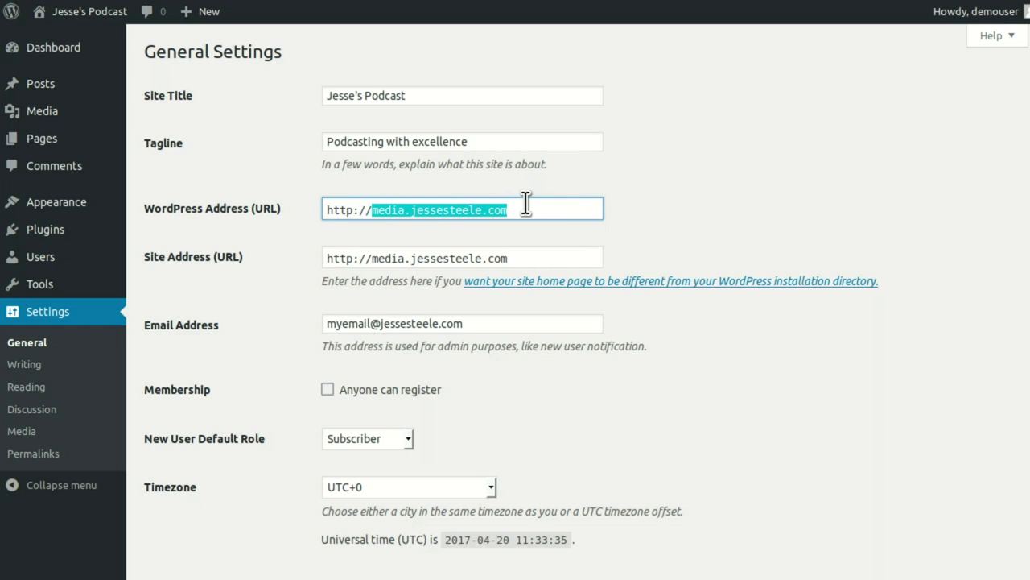
{"action": "key", "text": "Home"}
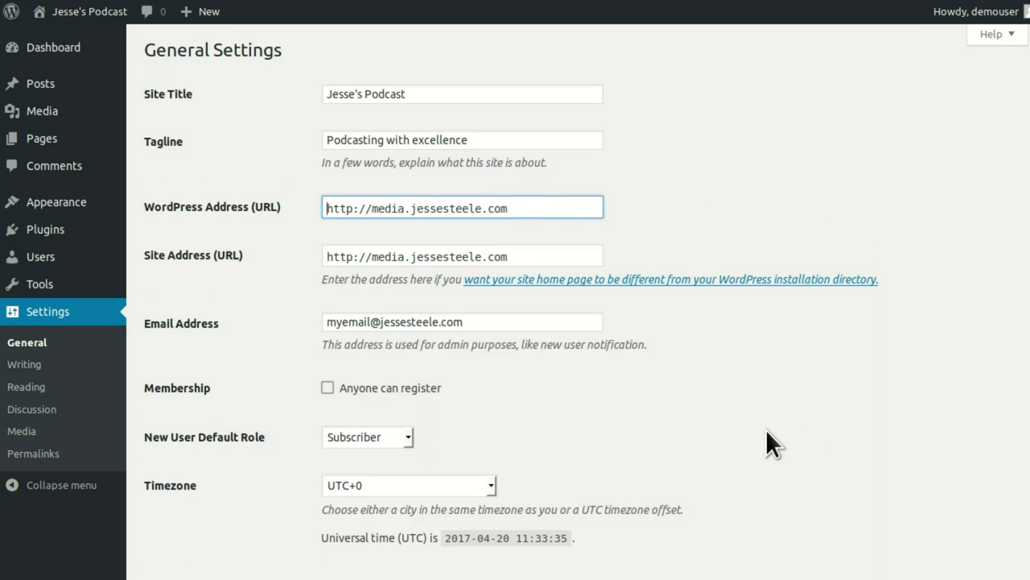
- Set Week Starts On to Sunday
{"action": "scroll", "coordinate": [768, 429], "scroll_direction": "down", "scroll_amount": 6}
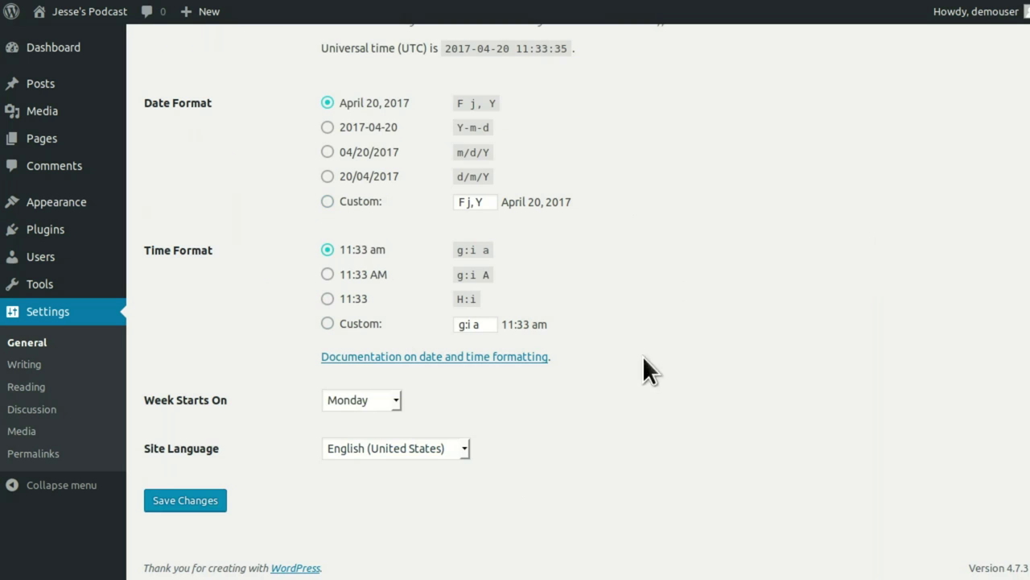
{"action": "left_click", "coordinate": [395, 398]}
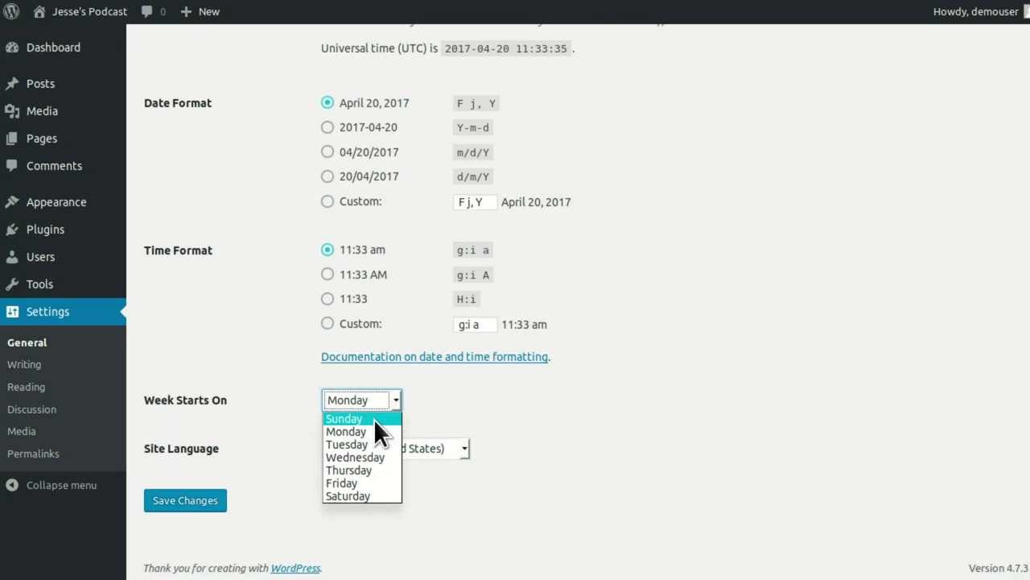
{"action": "left_click", "coordinate": [373, 418]}
- Leave the timezone at UTC+0 and save the general settings
{"action": "scroll", "coordinate": [740, 391], "scroll_direction": "up", "scroll_amount": 3}
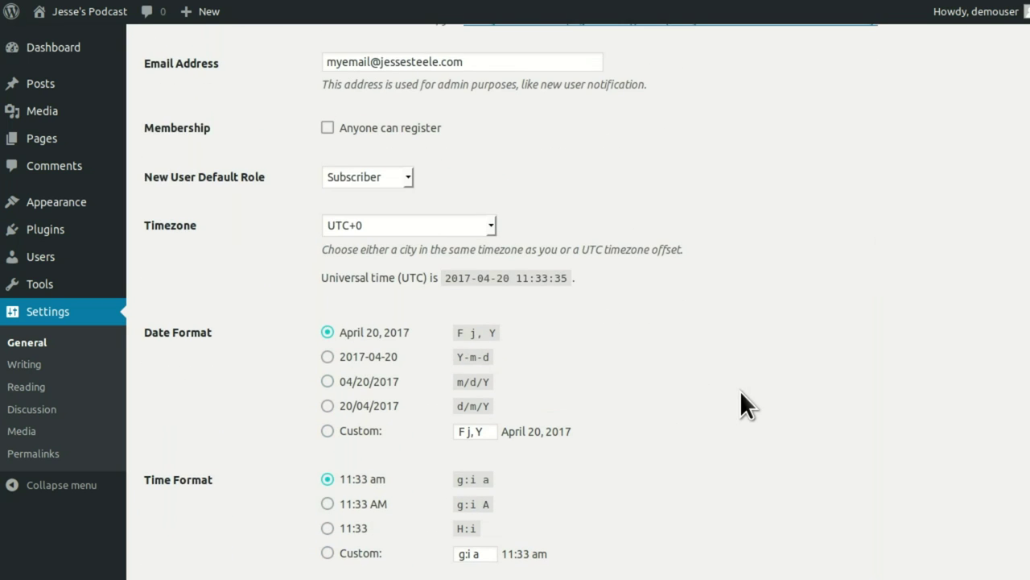
{"action": "left_click", "coordinate": [493, 225]}
{"action": "left_click_drag", "start_coordinate": [493, 461], "coordinate": [518, 370]}
{"action": "left_click", "coordinate": [880, 348]}
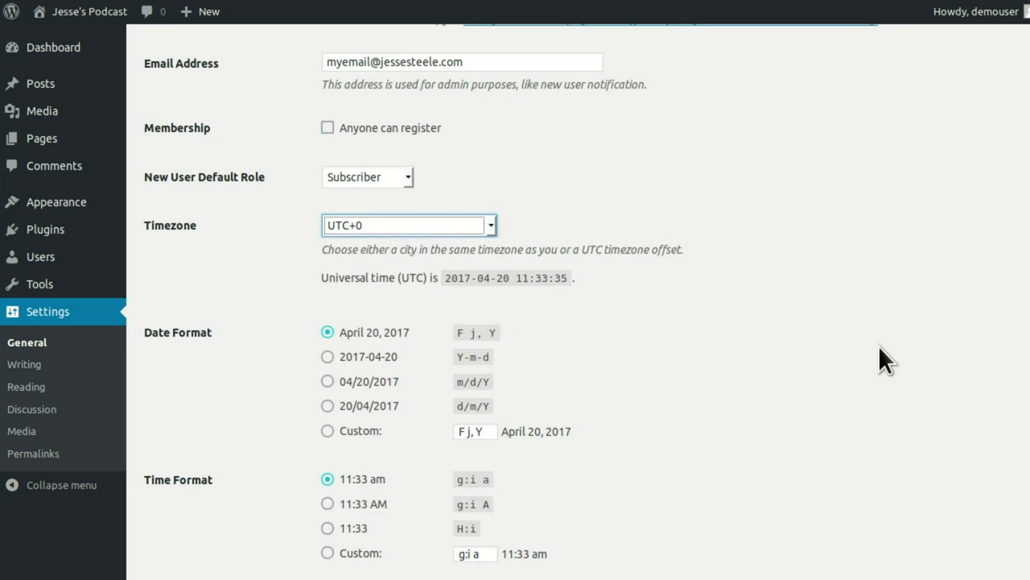
{"action": "scroll", "coordinate": [879, 387], "scroll_direction": "down", "scroll_amount": 5}
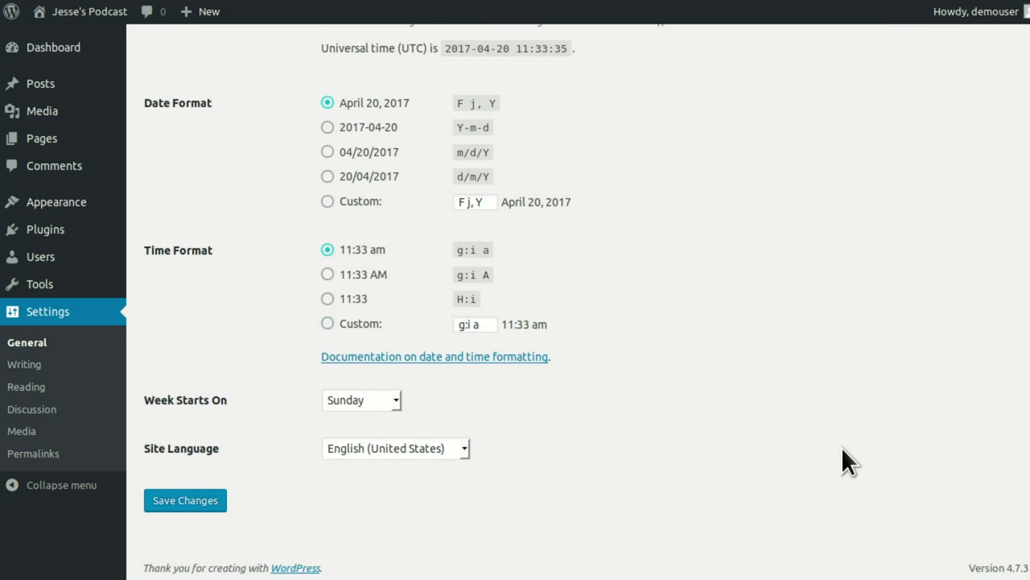
{"action": "left_click", "coordinate": [161, 502]}
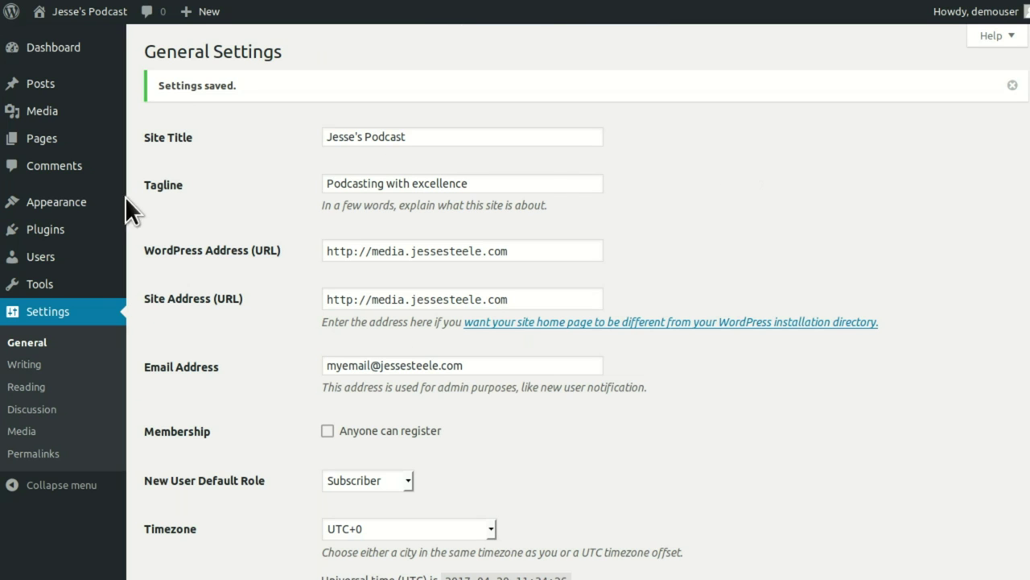
- Activate the Twenty Sixteen theme from Appearance > Themes, then go to Widgets
{"action": "mouse_move", "coordinate": [81, 204]}
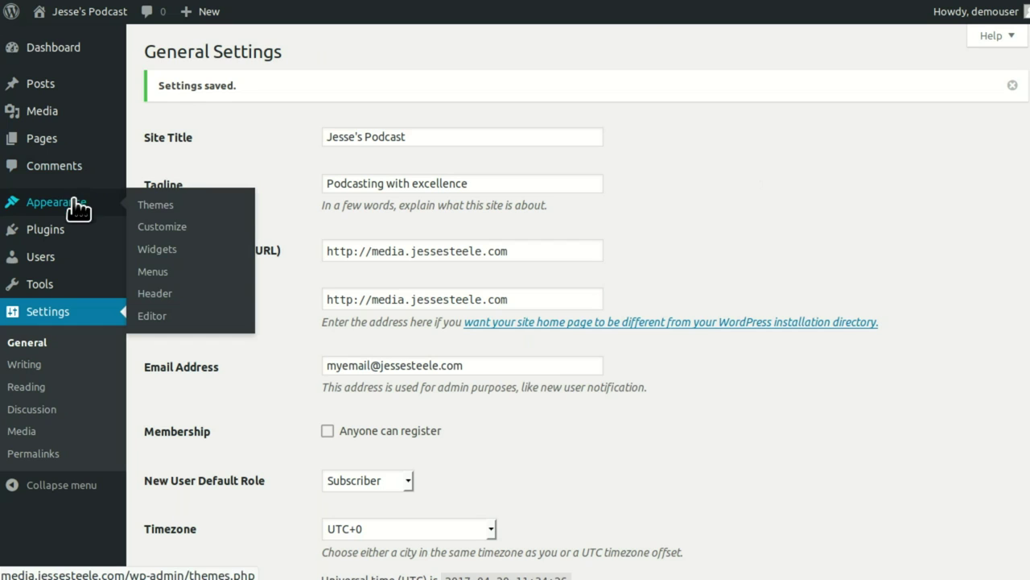
{"action": "left_click", "coordinate": [170, 208]}
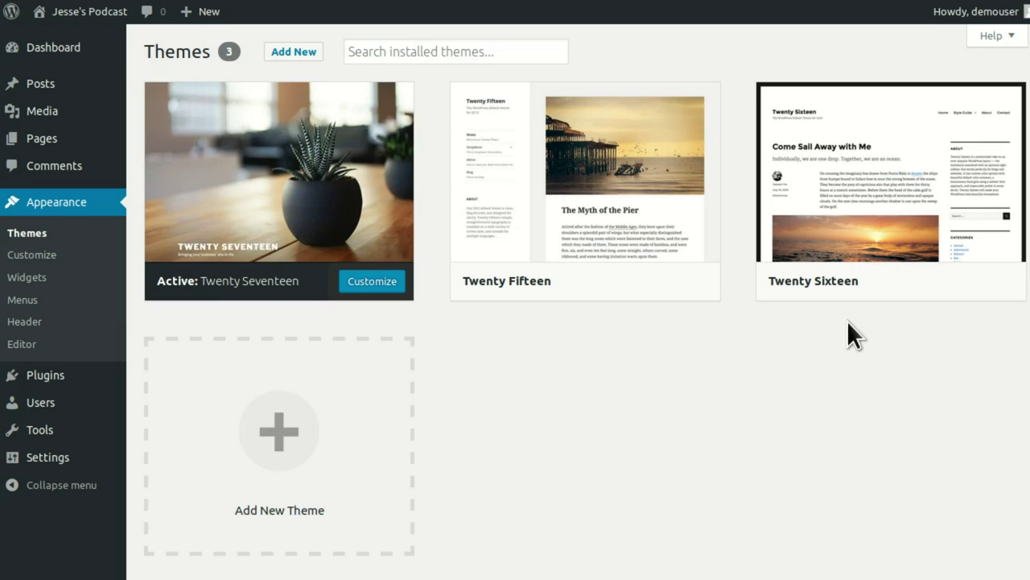
{"action": "mouse_move", "coordinate": [896, 212]}
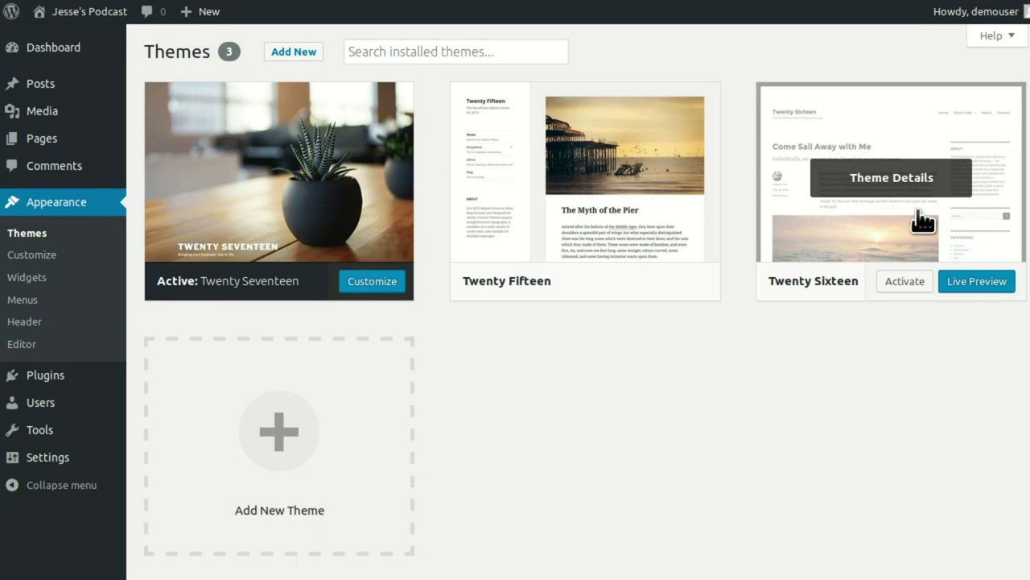
{"action": "left_click", "coordinate": [904, 283]}
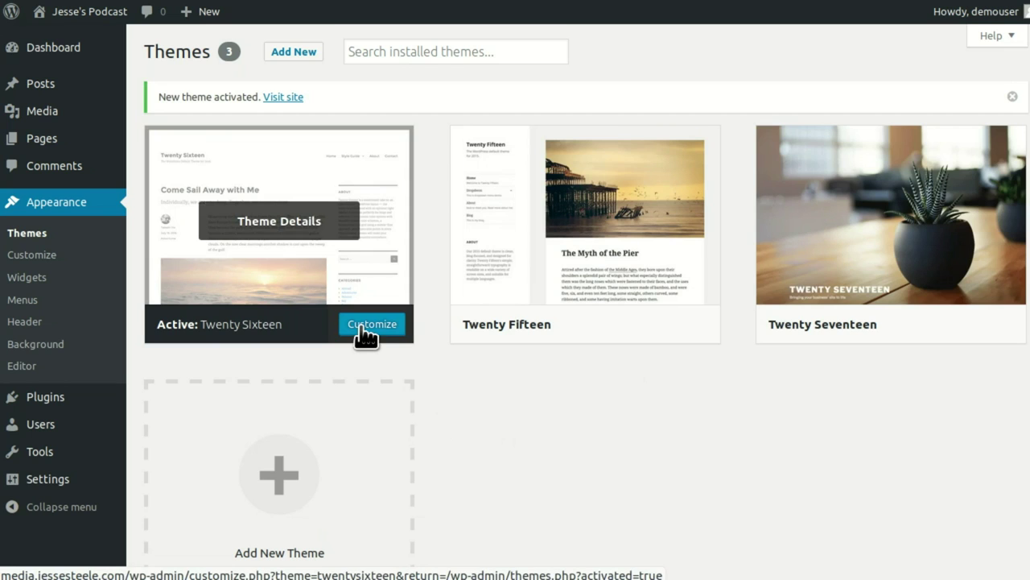
{"action": "left_click", "coordinate": [31, 277]}
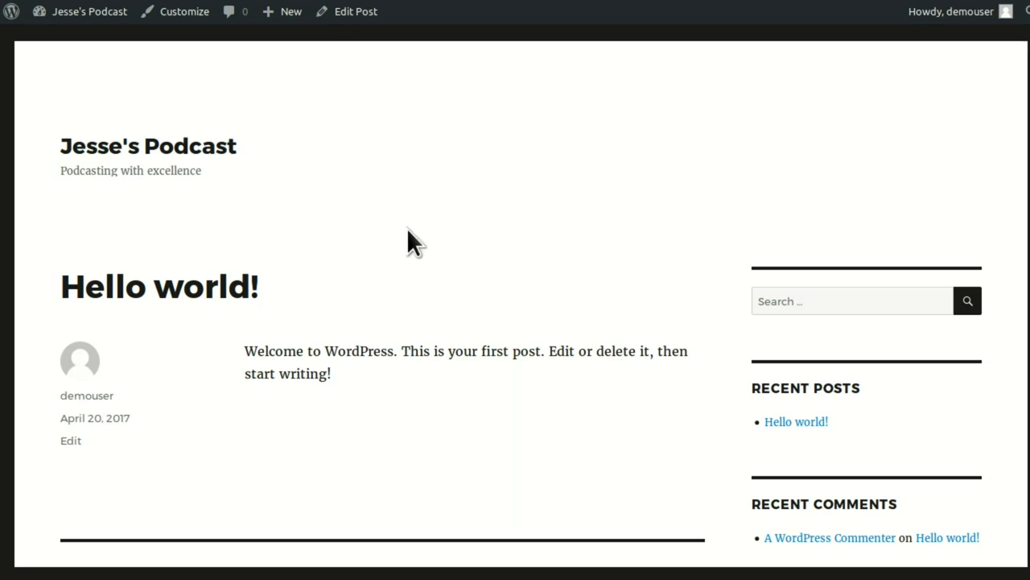
- Scroll through the live Hello world! post to inspect its sidebar widgets
{"action": "scroll", "coordinate": [689, 258], "scroll_direction": "down", "scroll_amount": 3}
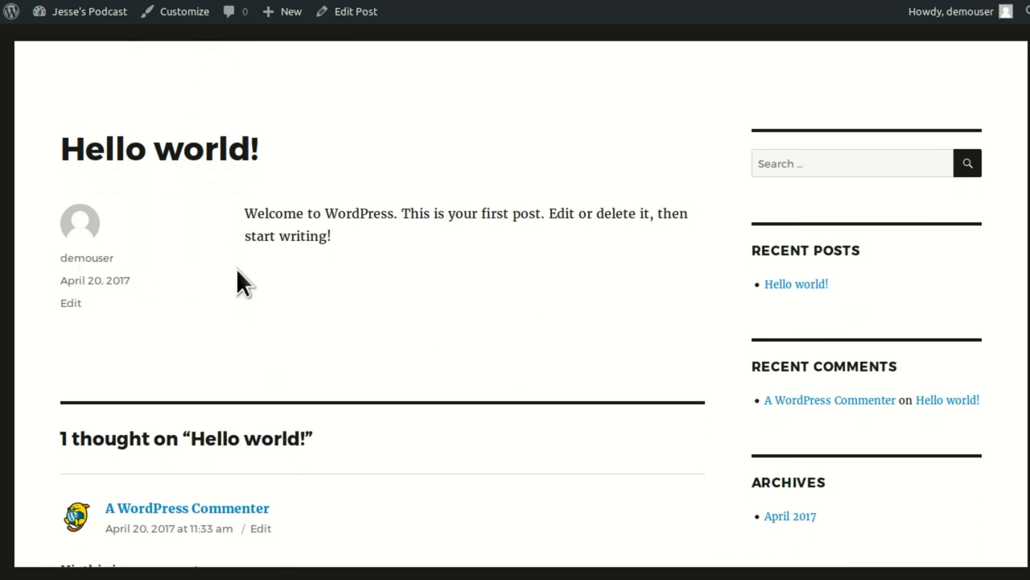
{"action": "scroll", "coordinate": [881, 260], "scroll_direction": "down", "scroll_amount": 5}
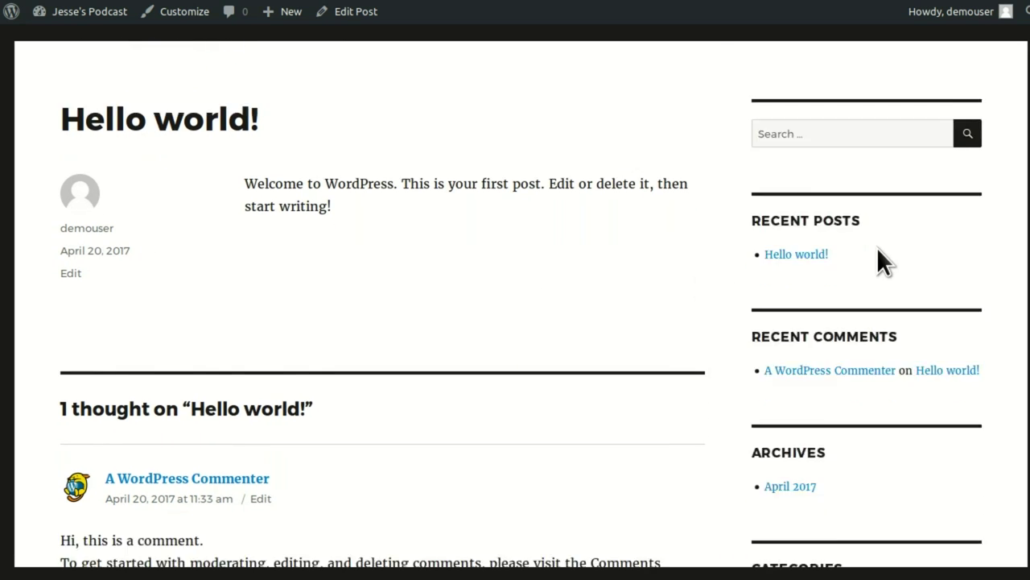
{"action": "scroll", "coordinate": [883, 264], "scroll_direction": "up", "scroll_amount": 5}
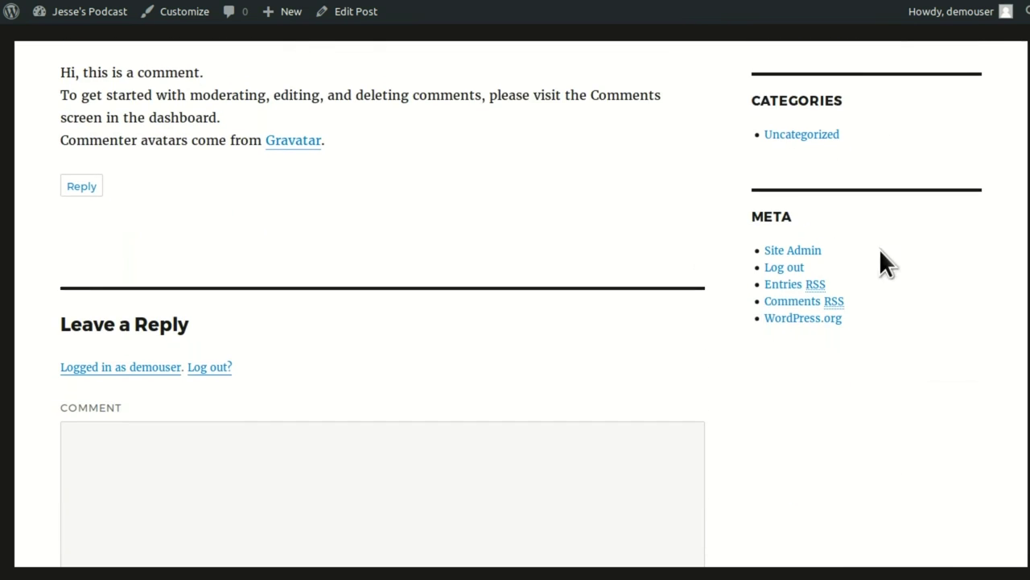
{"action": "scroll", "coordinate": [861, 268], "scroll_direction": "up", "scroll_amount": 4}
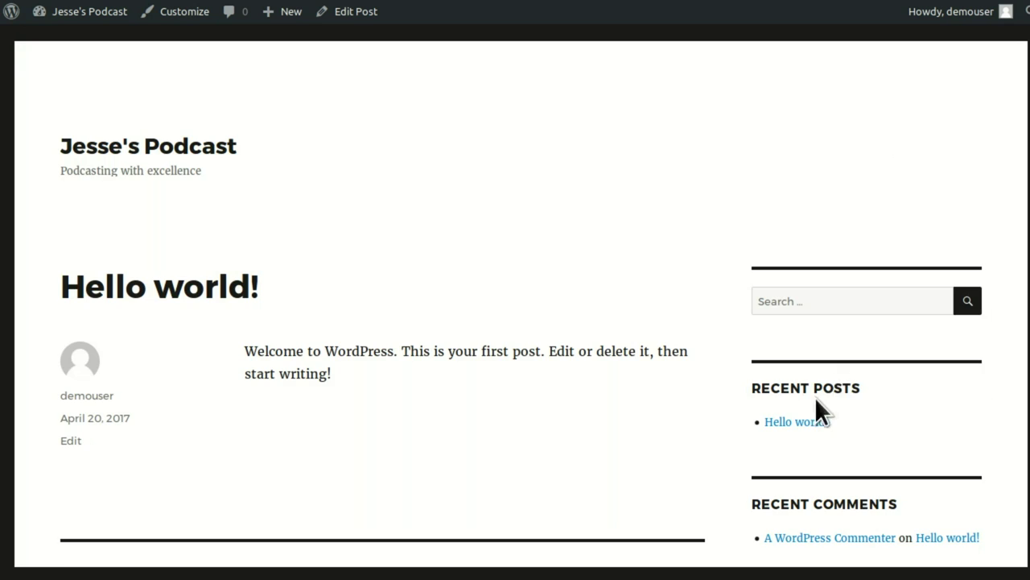
- Drag Search, Recent Posts, Recent Comments, Archives, Categories and Meta out of the Sidebar
{"action": "scroll", "coordinate": [816, 400], "scroll_direction": "down", "scroll_amount": 5}
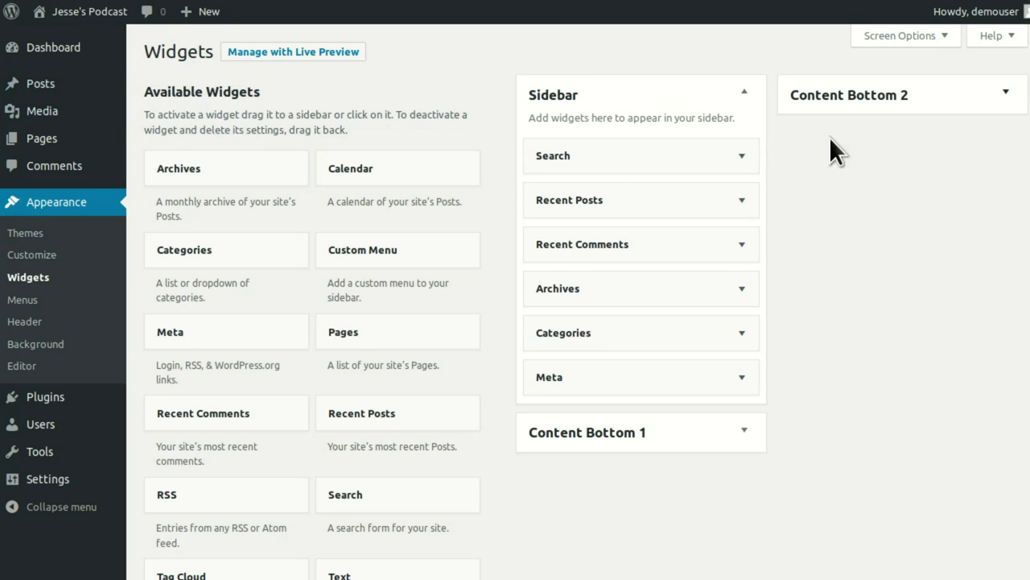
{"action": "left_click_drag", "start_coordinate": [722, 156], "coordinate": [458, 86]}
{"action": "left_click_drag", "start_coordinate": [551, 156], "coordinate": [425, 97]}
{"action": "left_click_drag", "start_coordinate": [632, 159], "coordinate": [391, 85]}
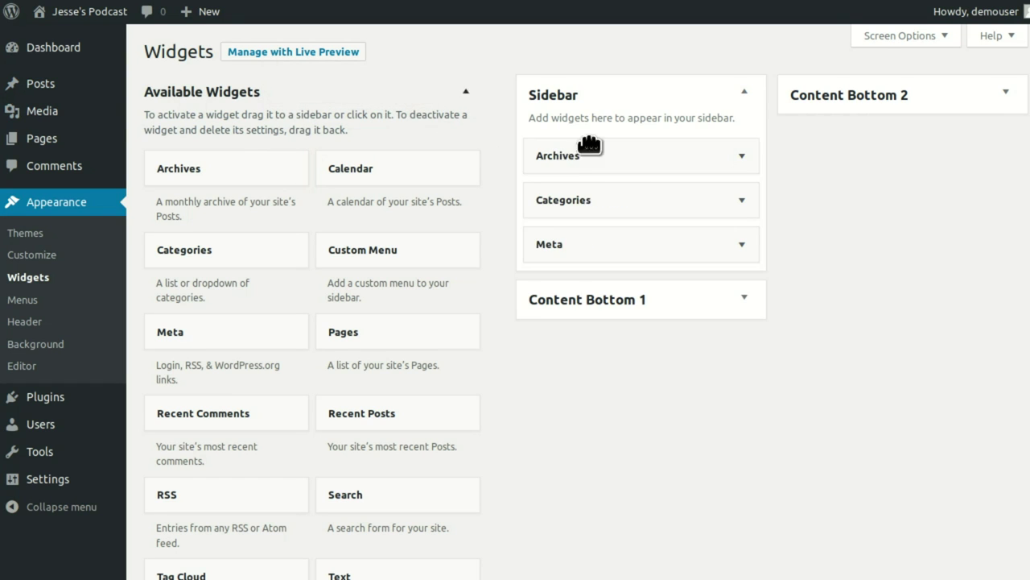
{"action": "left_click_drag", "start_coordinate": [591, 140], "coordinate": [382, 96]}
{"action": "left_click_drag", "start_coordinate": [639, 160], "coordinate": [402, 97]}
{"action": "left_click_drag", "start_coordinate": [631, 155], "coordinate": [402, 92]}
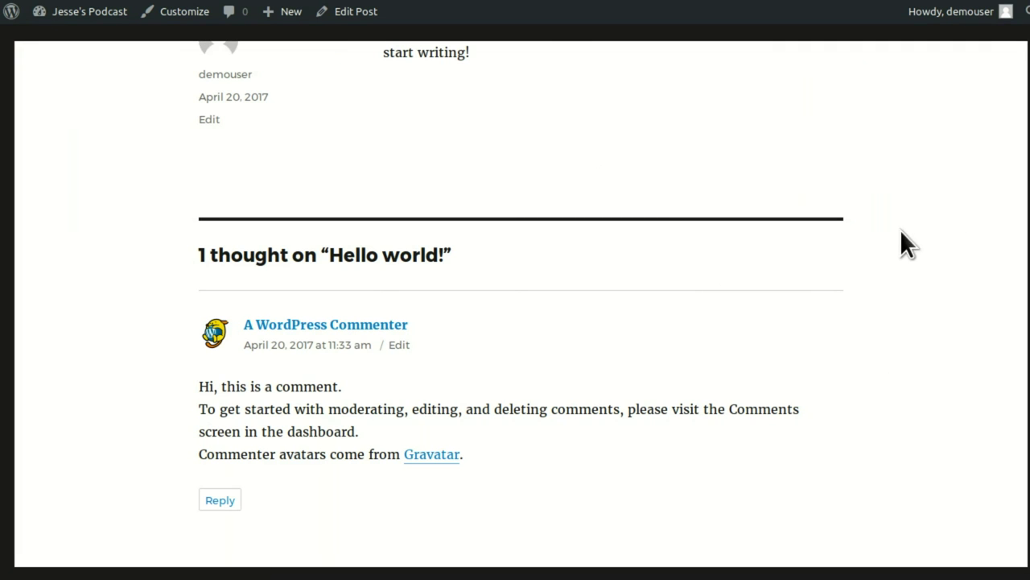
- Check the post page has no sidebar, then collapse the empty Sidebar widget area
{"action": "scroll", "coordinate": [902, 241], "scroll_direction": "up", "scroll_amount": 4}
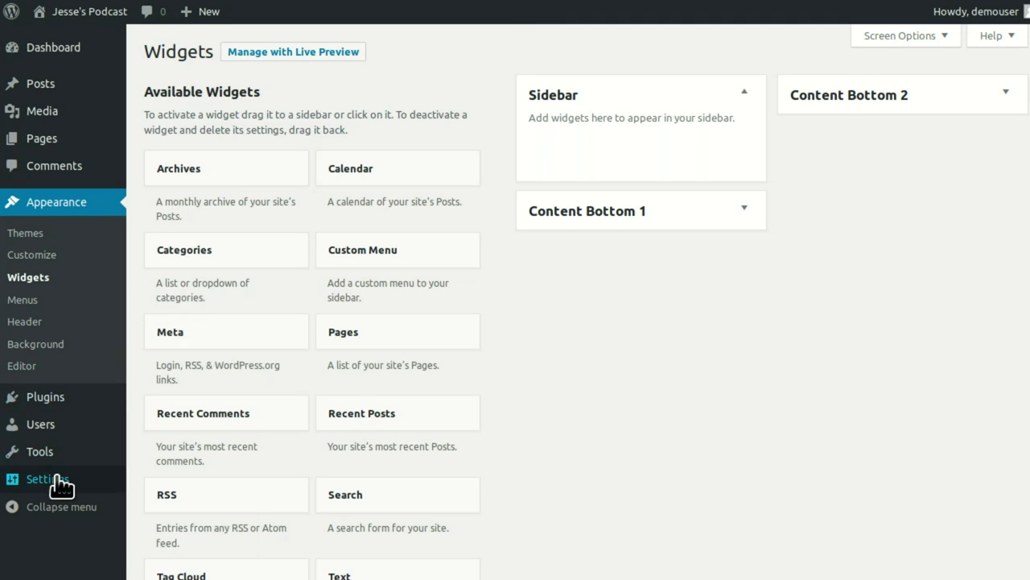
{"action": "mouse_move", "coordinate": [73, 482]}
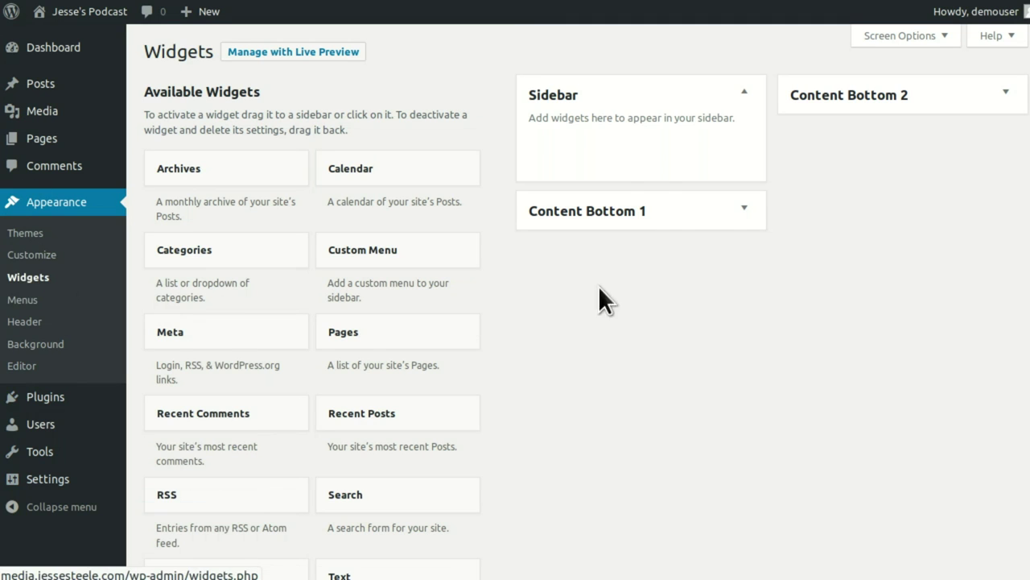
{"action": "left_click", "coordinate": [745, 93]}
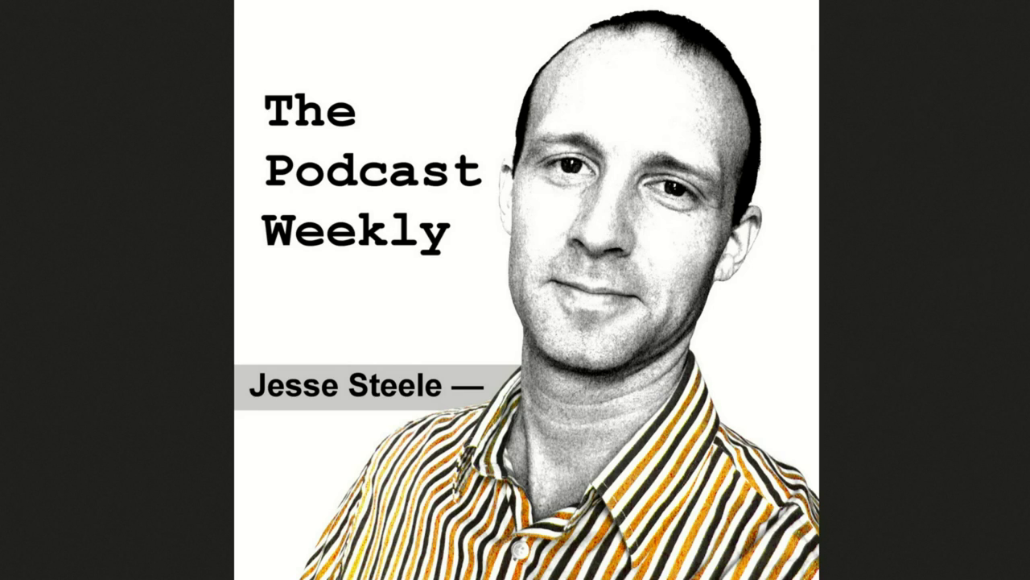
- Switch from the cover image to the Desktop folder holding the two JS_The_Podcast JPGs
{"action": "key", "text": "alt+Tab"}
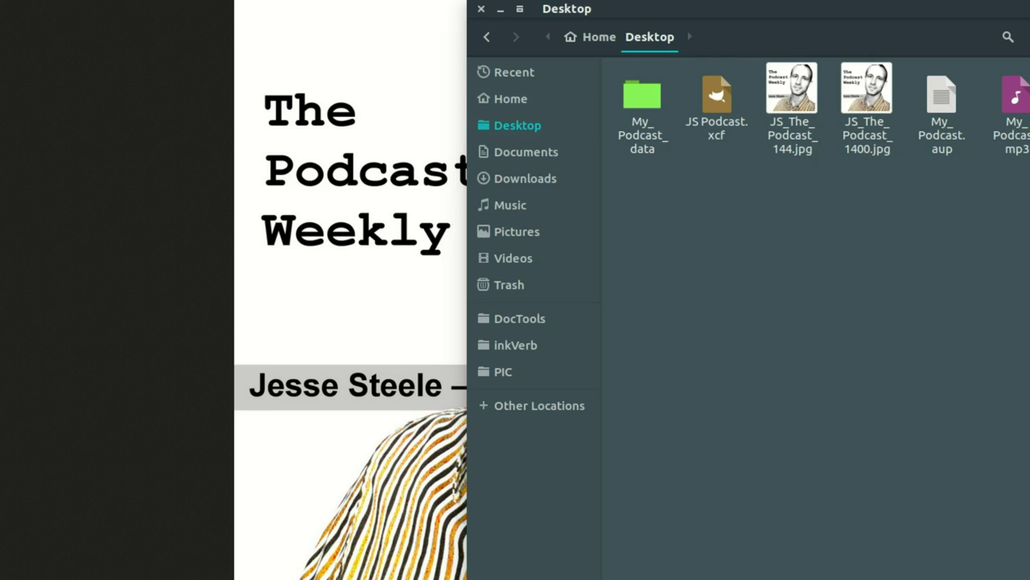
- Upload JS_The_Podcast_1400.jpg and JS_The_Podcast_144.jpg into the server's WordPress folder
{"action": "key", "text": "alt+Tab"}
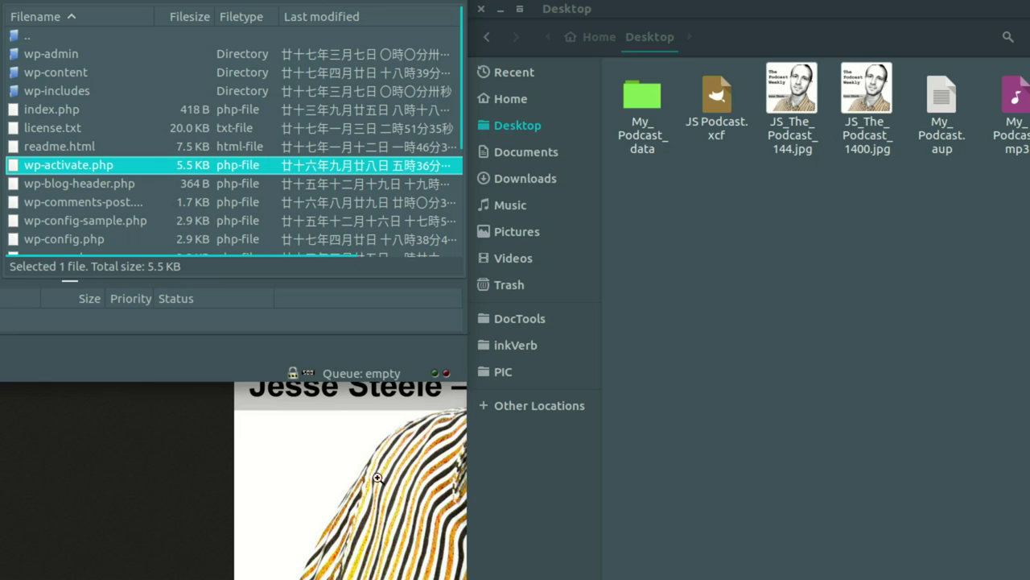
{"action": "left_click", "coordinate": [857, 91]}
{"action": "left_click", "coordinate": [791, 82], "text": "ctrl"}
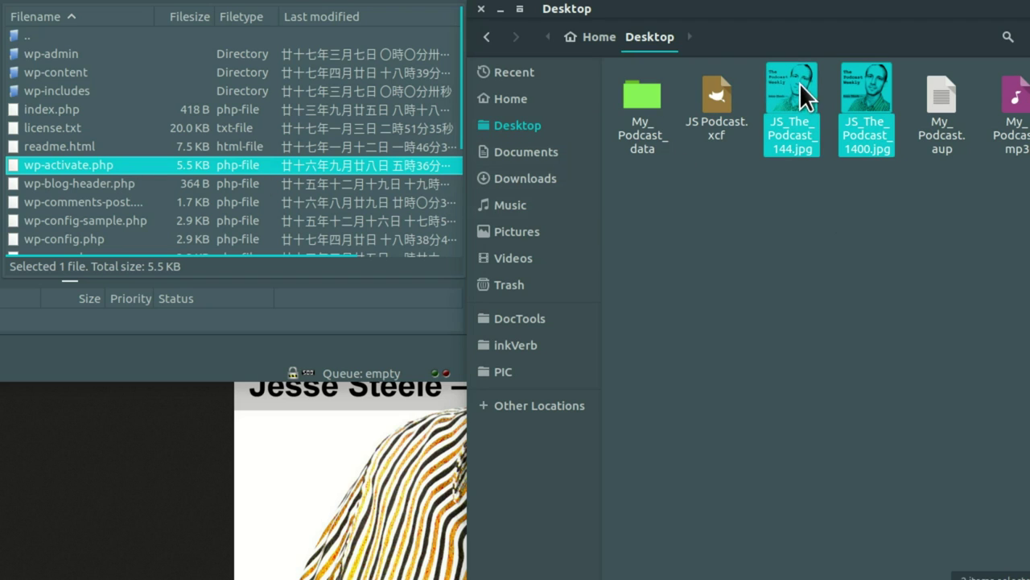
{"action": "left_click_drag", "start_coordinate": [481, 129], "coordinate": [126, 175]}
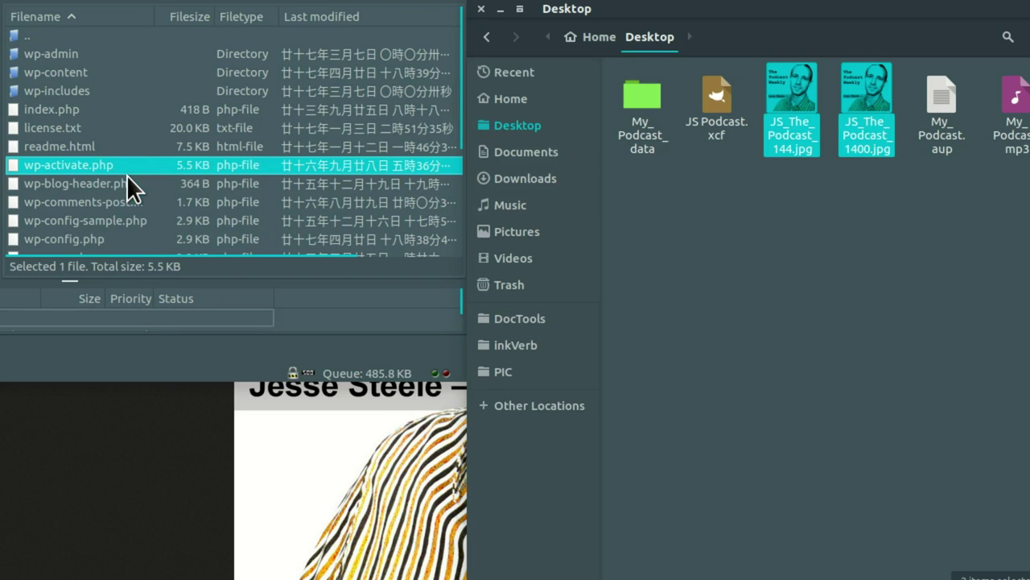
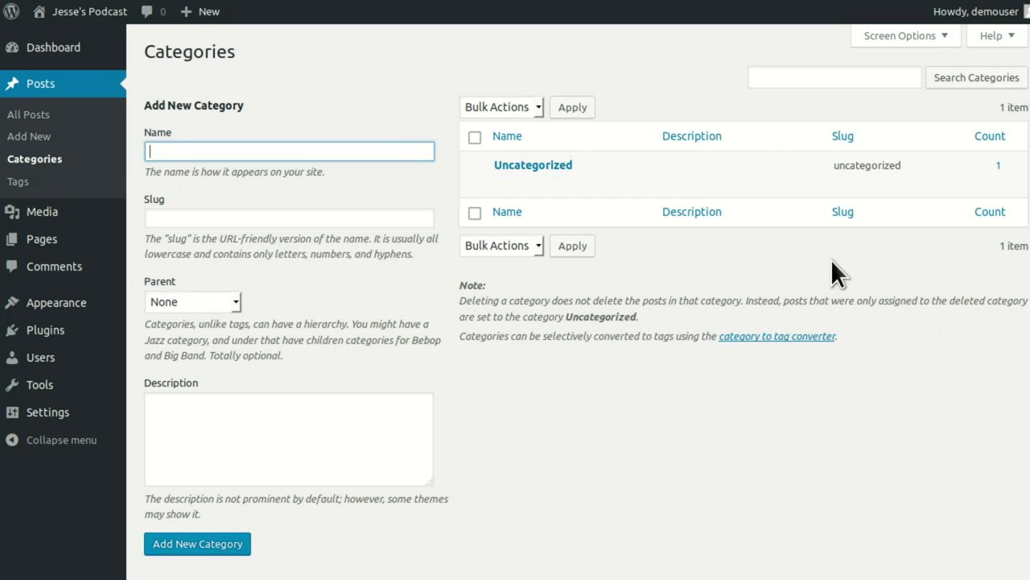
- Rename the Uncategorized category to Podcast with the slug podcast
{"action": "mouse_move", "coordinate": [480, 157]}
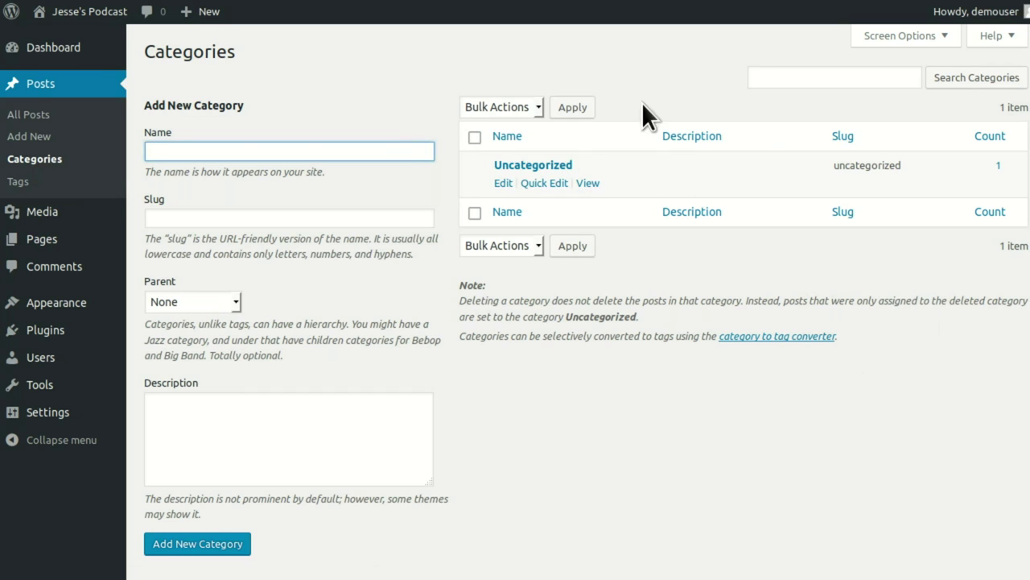
{"action": "left_click", "coordinate": [547, 184]}
{"action": "double_click", "coordinate": [538, 190]}
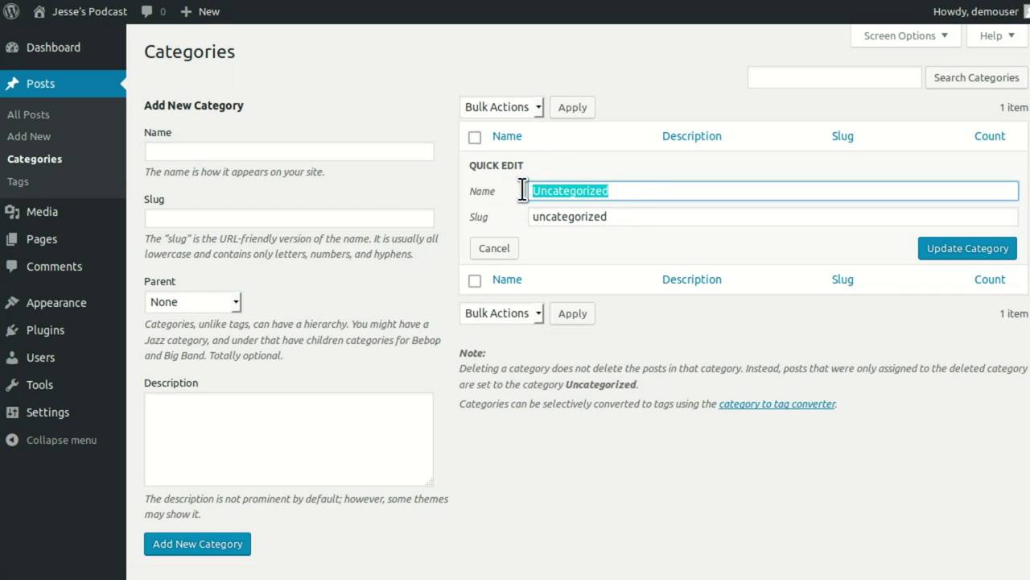
{"action": "type", "text": "Podcast"}
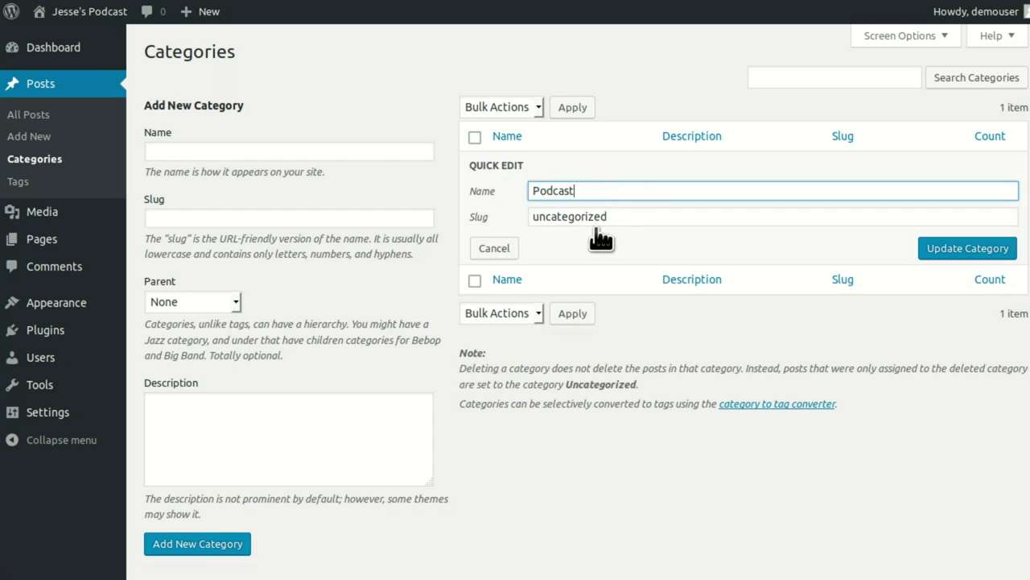
{"action": "left_click_drag", "start_coordinate": [616, 218], "coordinate": [521, 215]}
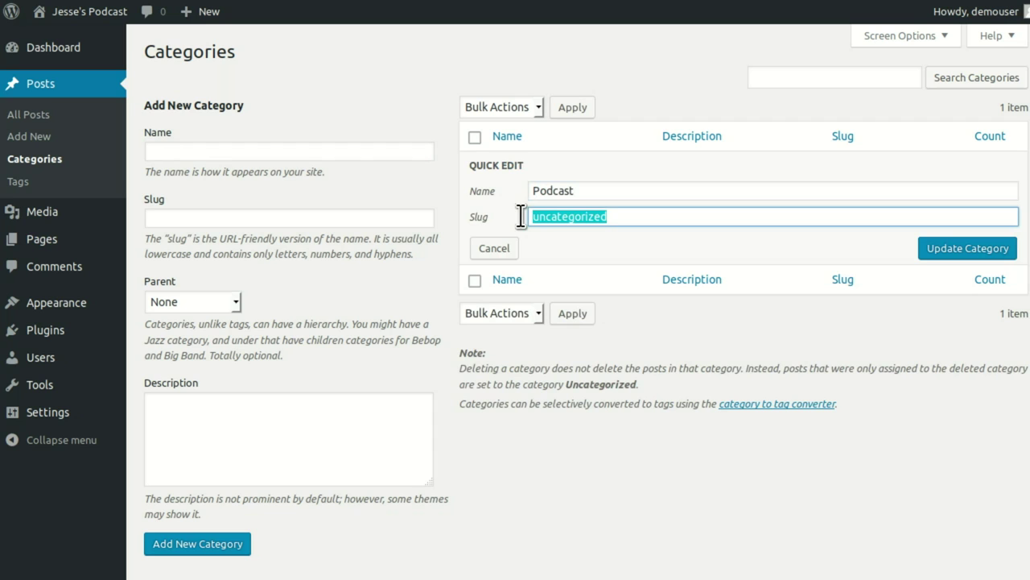
{"action": "type", "text": "podcast"}
{"action": "left_click", "coordinate": [933, 251]}
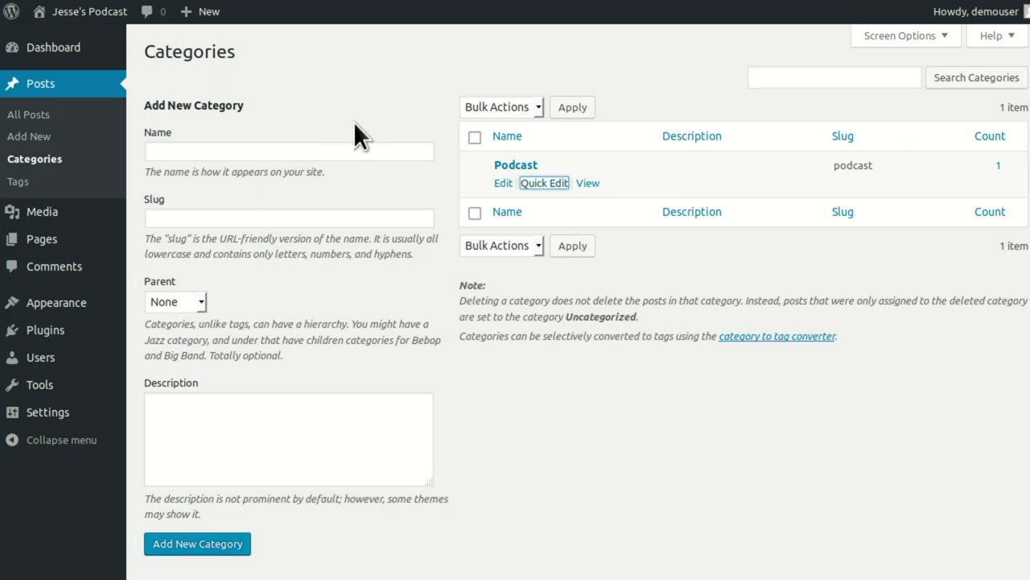
{"action": "left_click", "coordinate": [633, 427]}
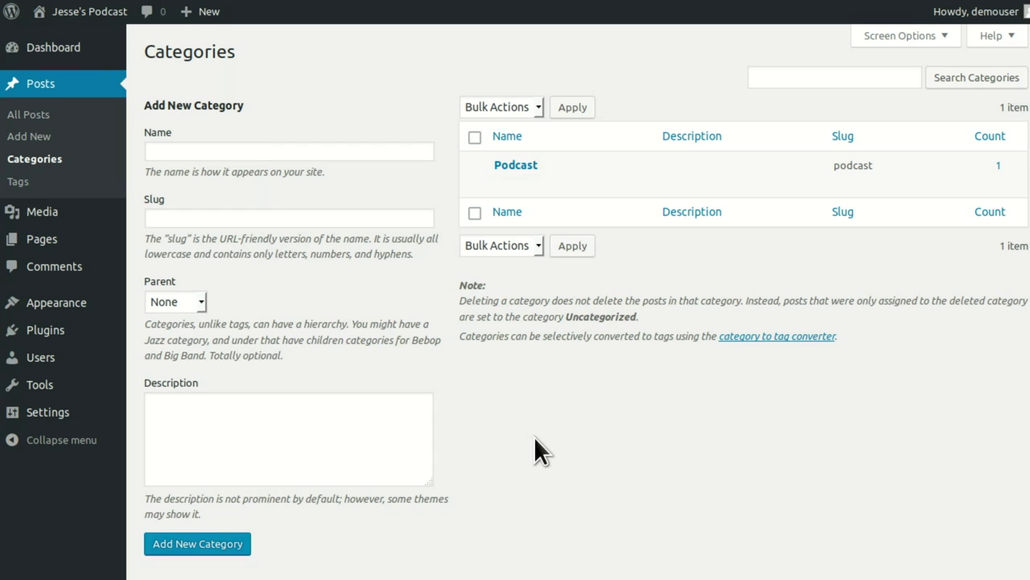
{"action": "mouse_move", "coordinate": [545, 184]}
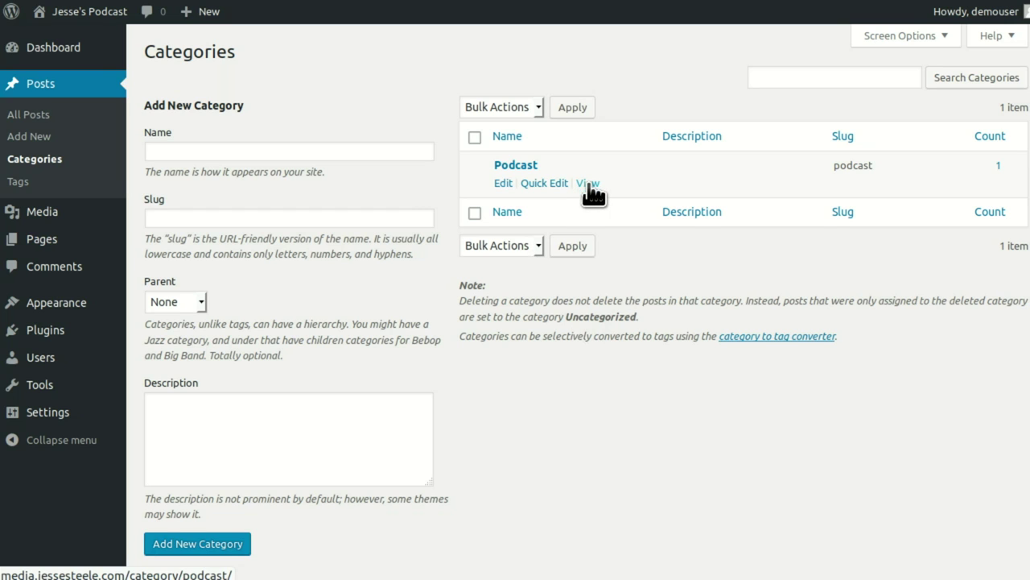
{"action": "right_click", "coordinate": [590, 185]}
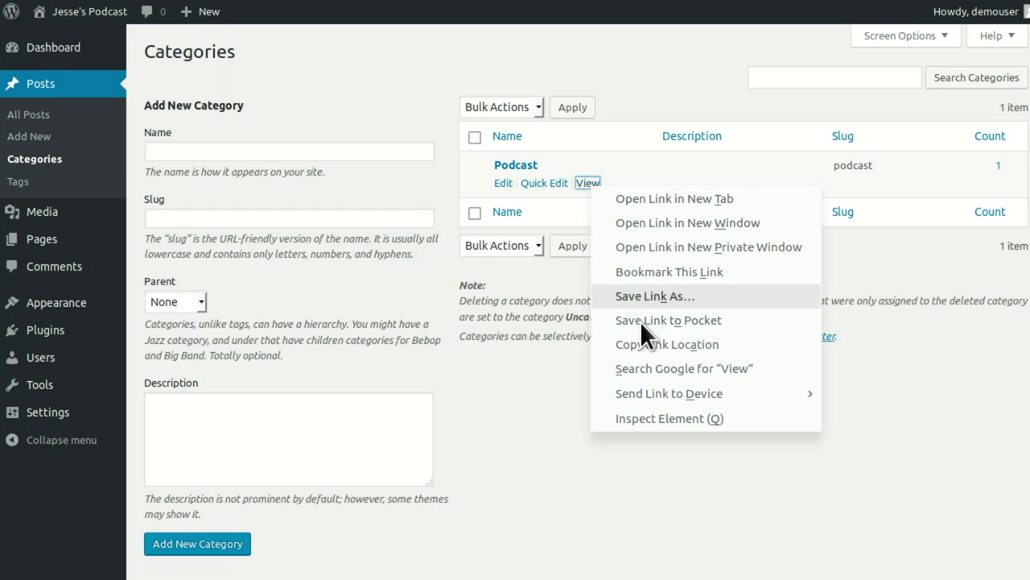
{"action": "left_click", "coordinate": [730, 345]}
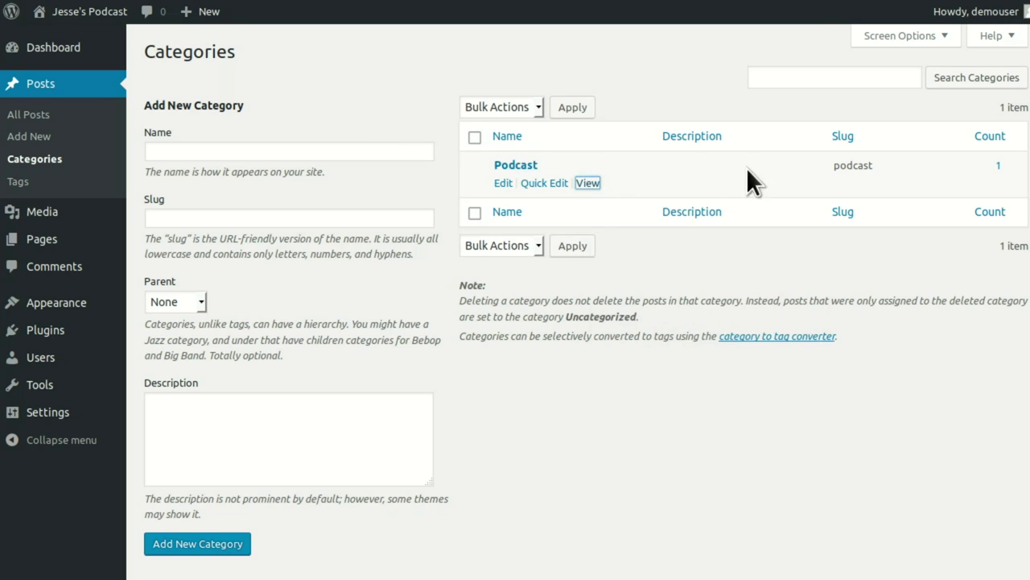
- Move the Hello world! post to the trash, then empty the trash
{"action": "left_click", "coordinate": [34, 114]}
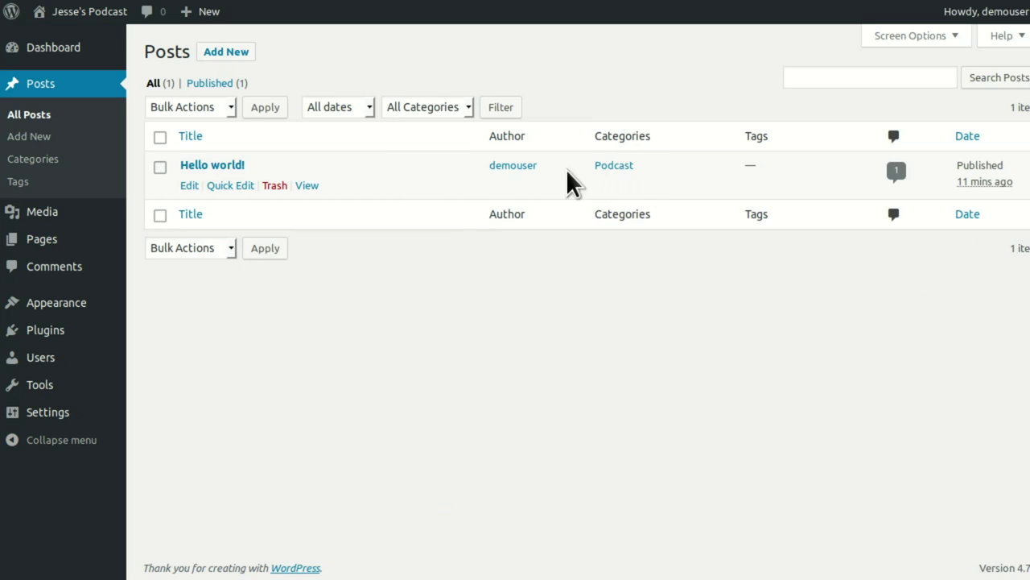
{"action": "scroll", "coordinate": [197, 167], "scroll_direction": "down", "scroll_amount": 1}
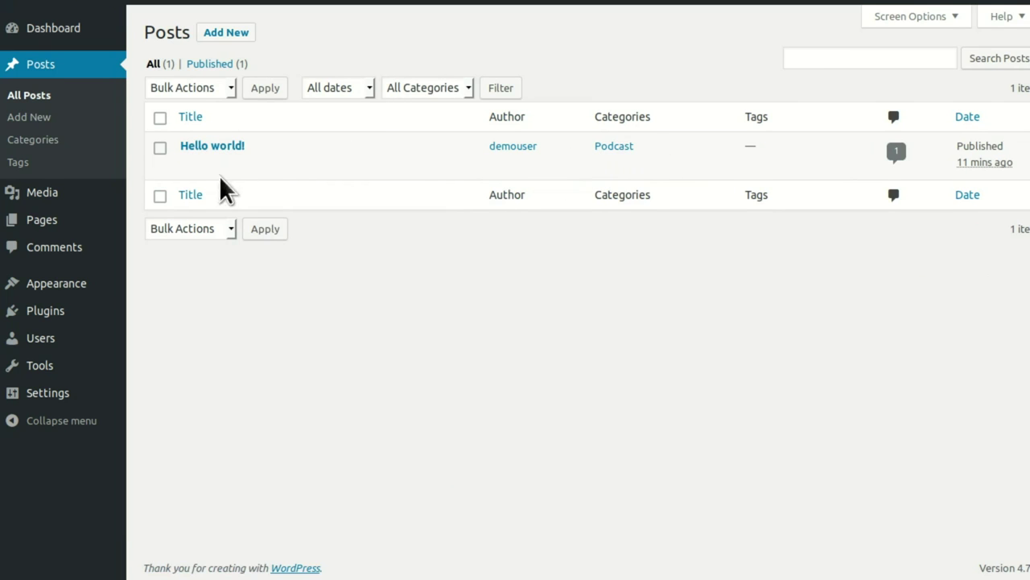
{"action": "left_click", "coordinate": [275, 167]}
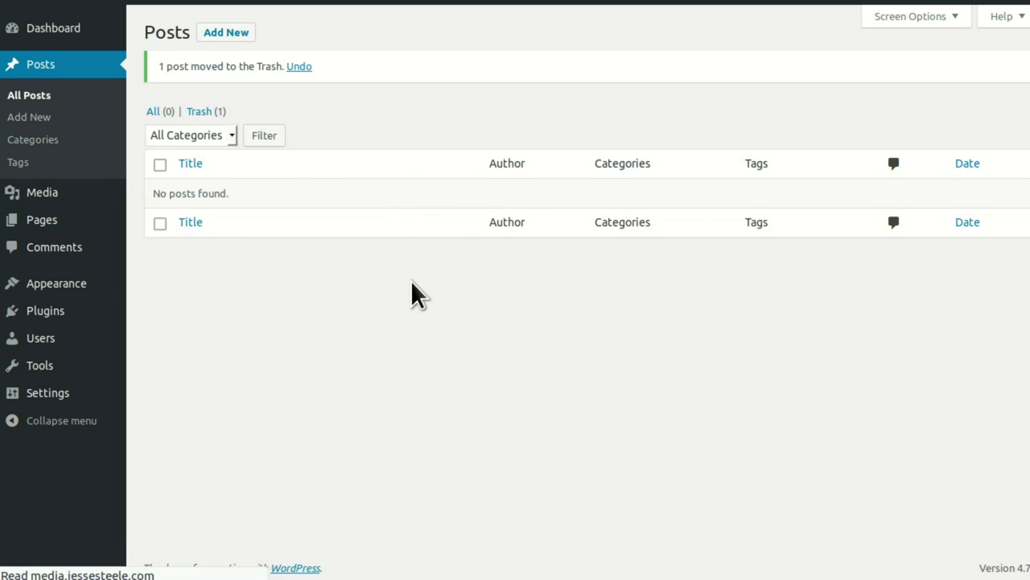
{"action": "left_click", "coordinate": [201, 113]}
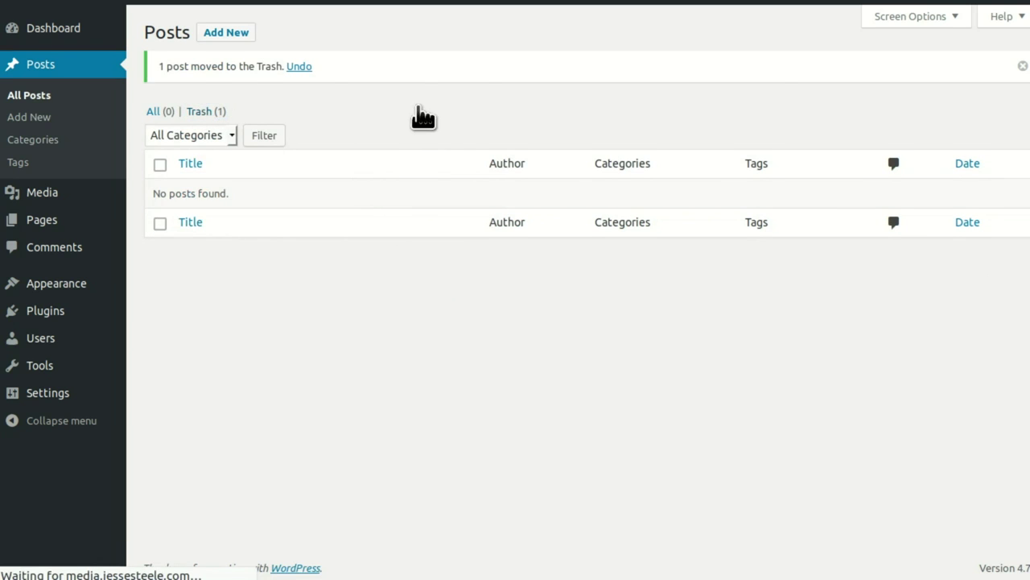
{"action": "left_click", "coordinate": [610, 90]}
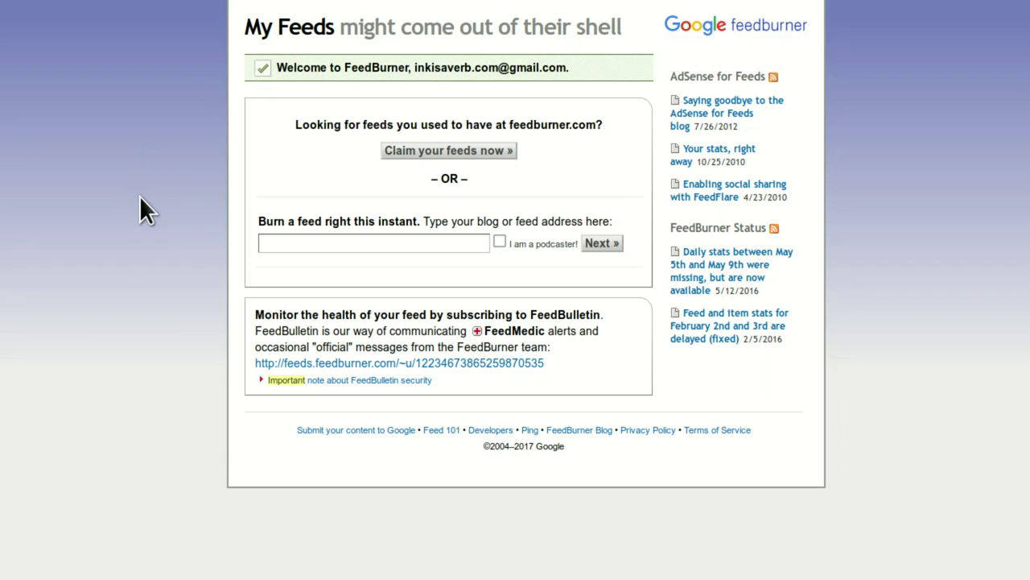
- Paste the copied Podcast category address into FeedBurner's feed address field
{"action": "left_click", "coordinate": [292, 248]}
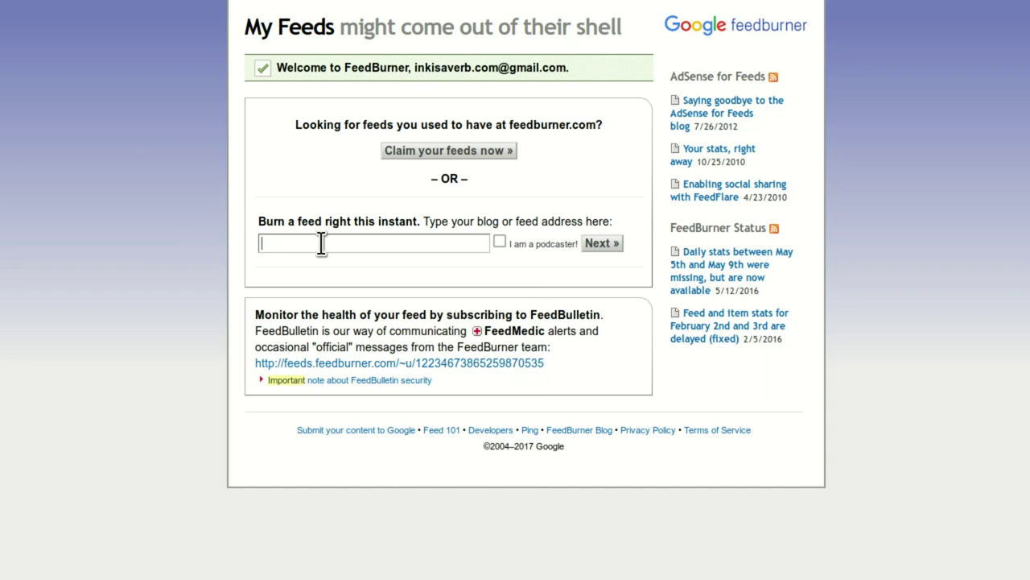
{"action": "right_click", "coordinate": [321, 243]}
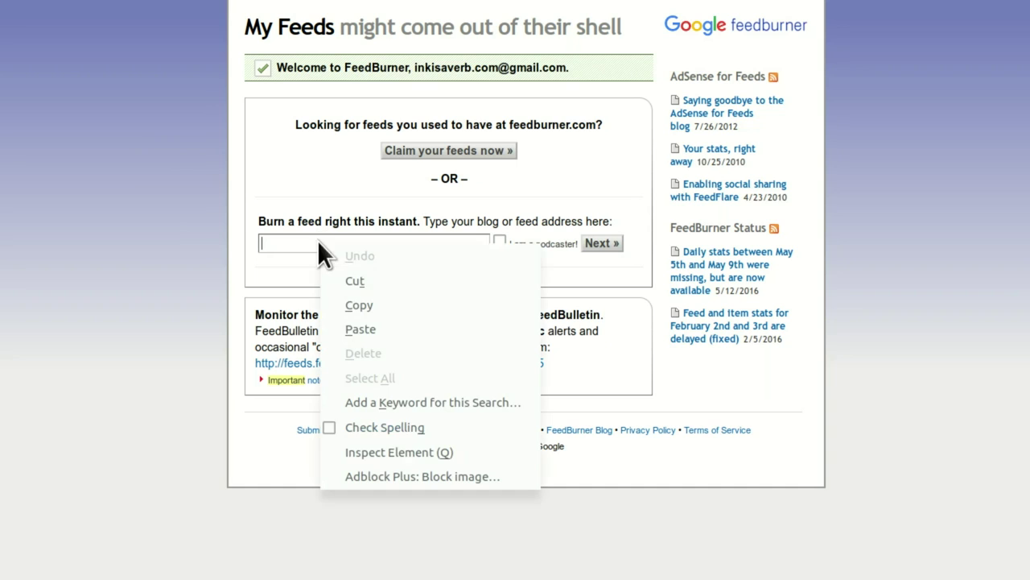
{"action": "left_click", "coordinate": [386, 330]}
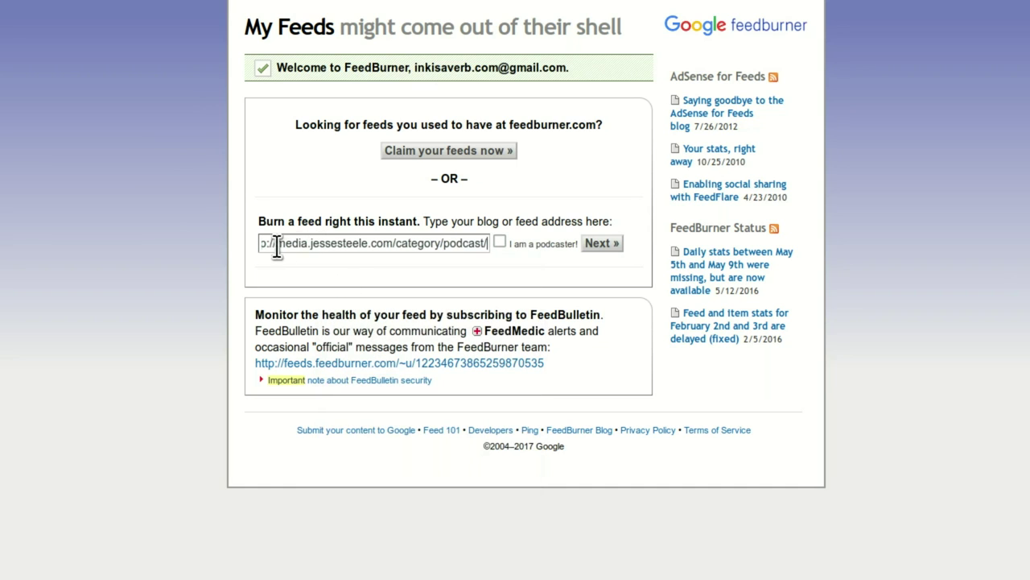
{"action": "left_click_drag", "start_coordinate": [266, 241], "coordinate": [492, 241]}
{"action": "left_click", "coordinate": [310, 245]}
- Append 'feed' so the address ends /category/podcast/feed, and submit it
{"action": "left_click", "coordinate": [465, 243]}
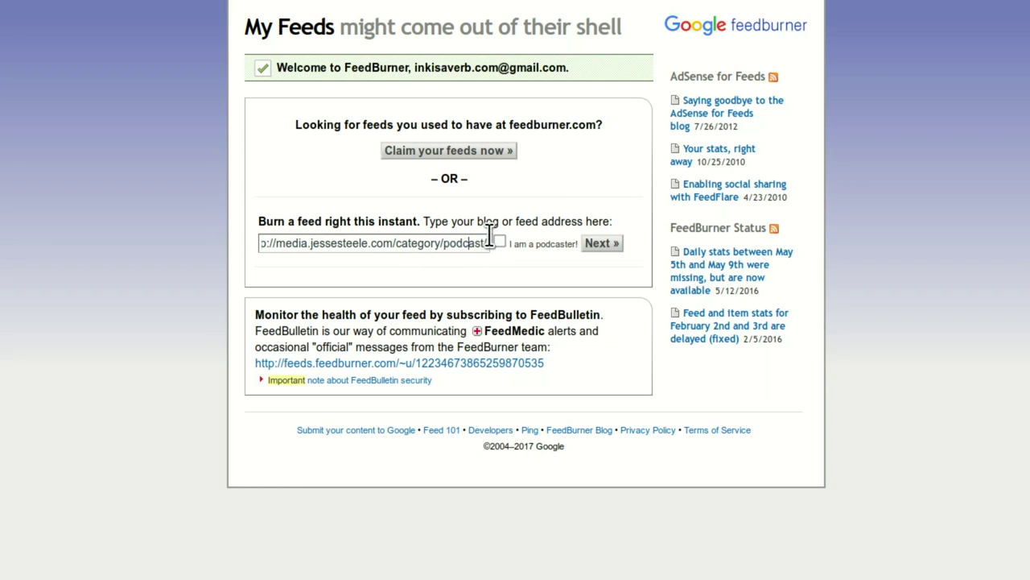
{"action": "key", "text": "Right"}
{"action": "key", "text": "Right"}
{"action": "key", "text": "Right"}
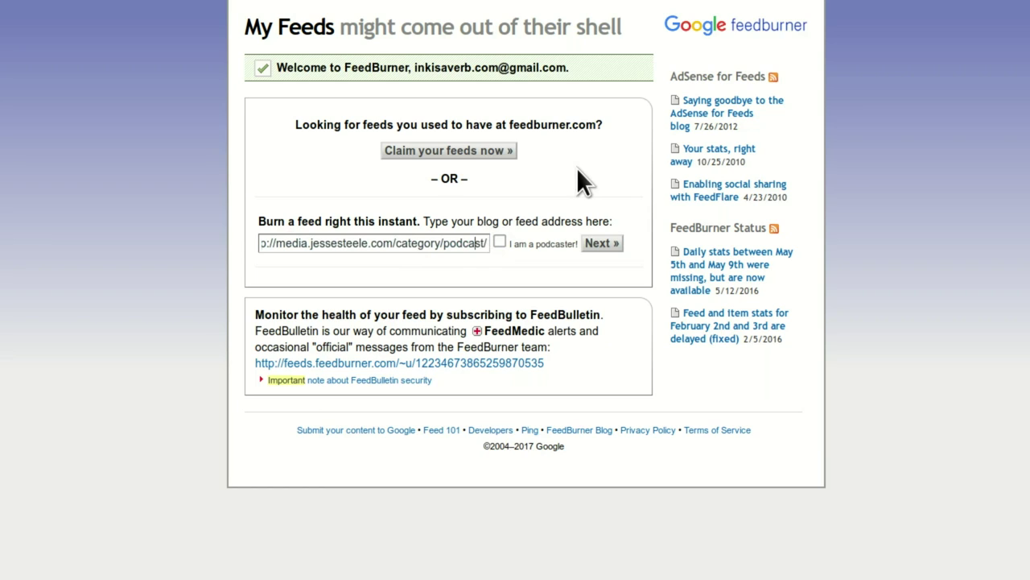
{"action": "key", "text": "Right"}
{"action": "type", "text": "feed"}
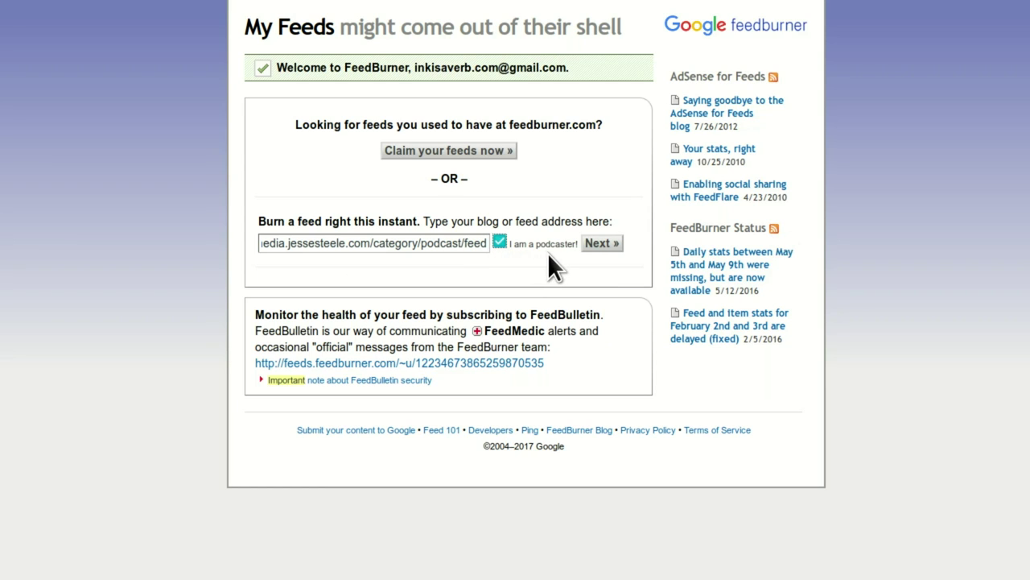
{"action": "left_click", "coordinate": [608, 247]}
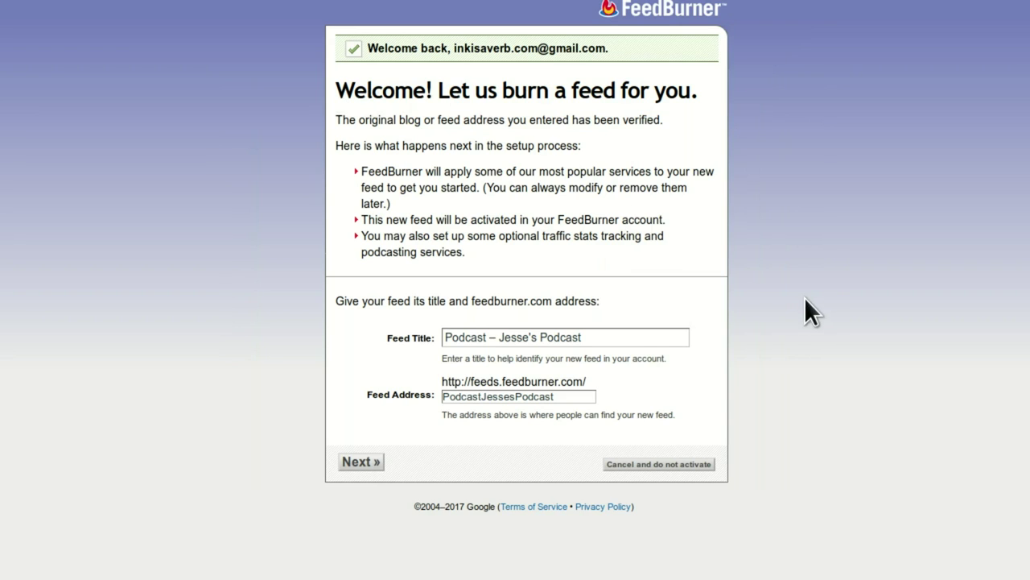
- Keep the suggested feed title and feed address, and activate the feed
{"action": "left_click_drag", "start_coordinate": [623, 337], "coordinate": [430, 334]}
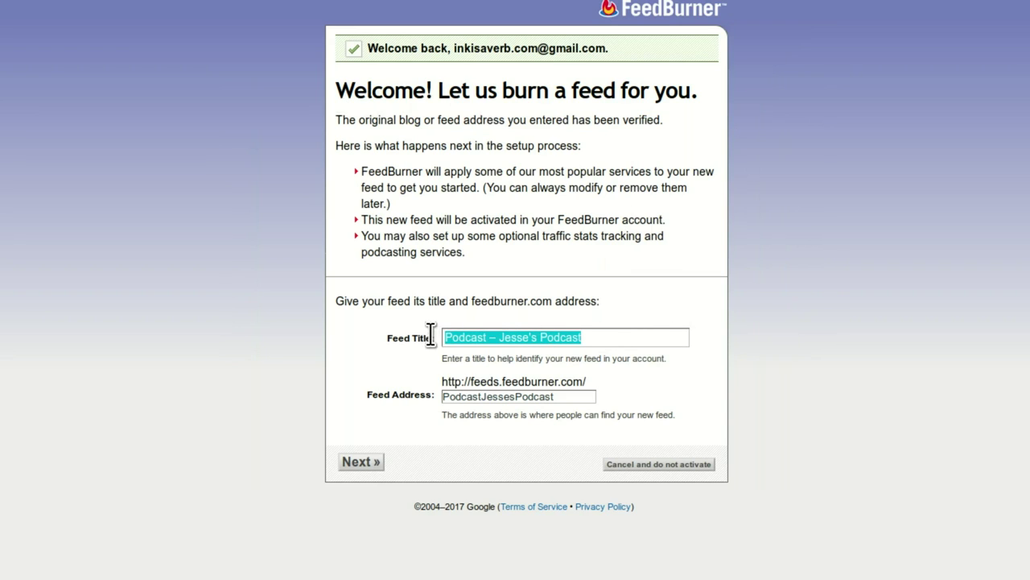
{"action": "left_click", "coordinate": [602, 337]}
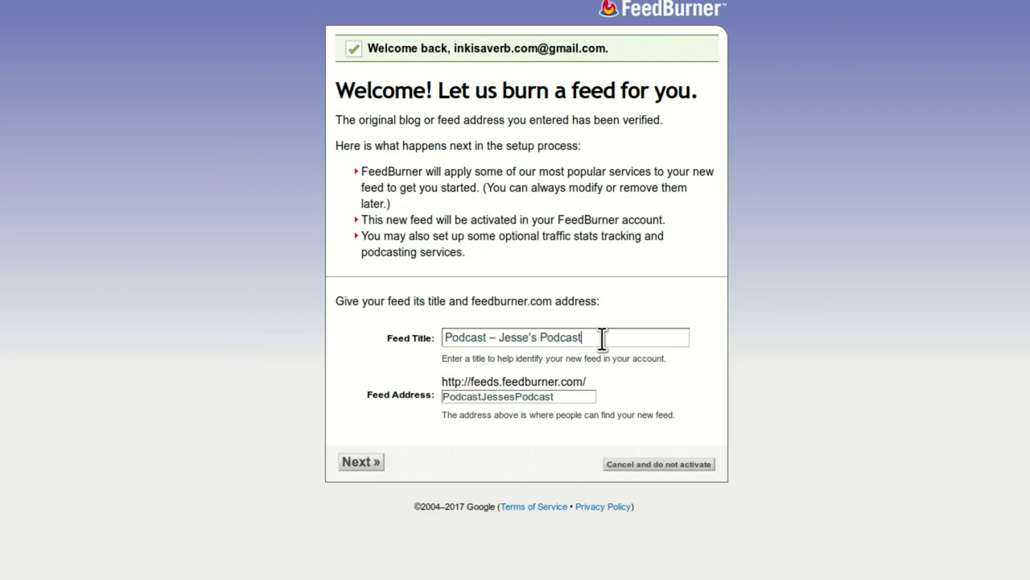
{"action": "left_click_drag", "start_coordinate": [602, 337], "coordinate": [448, 338]}
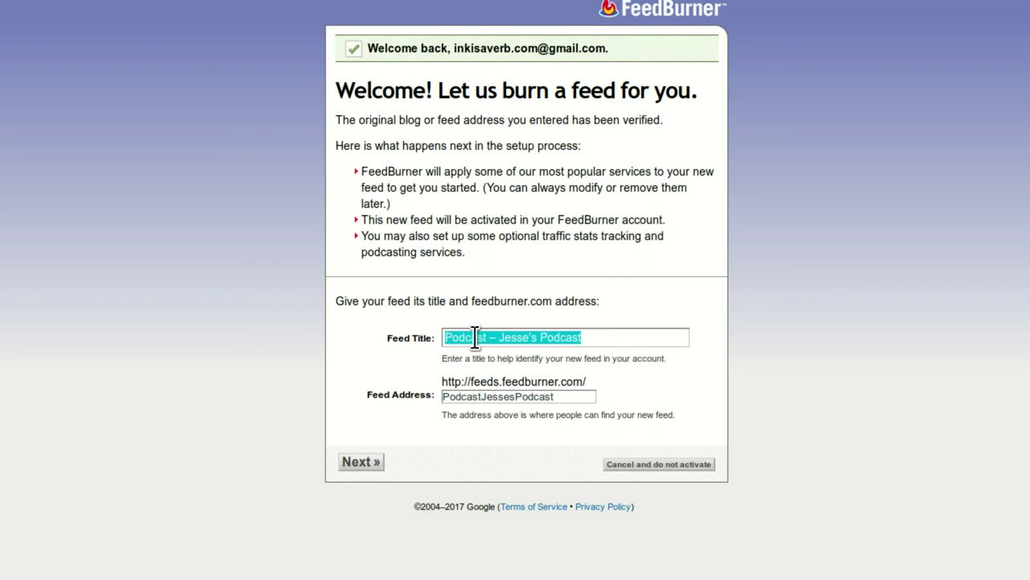
{"action": "left_click", "coordinate": [503, 338]}
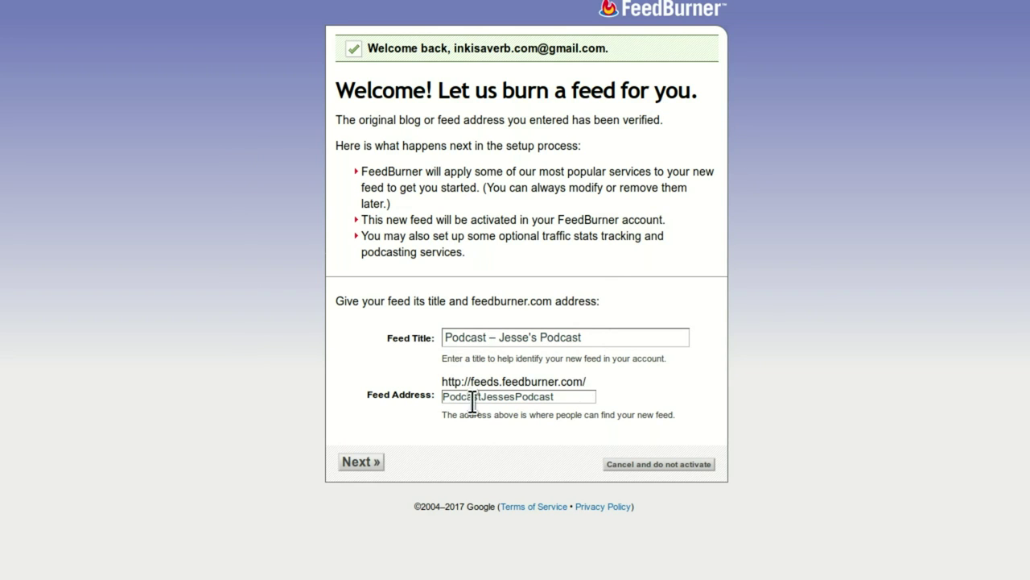
{"action": "left_click_drag", "start_coordinate": [563, 396], "coordinate": [436, 393]}
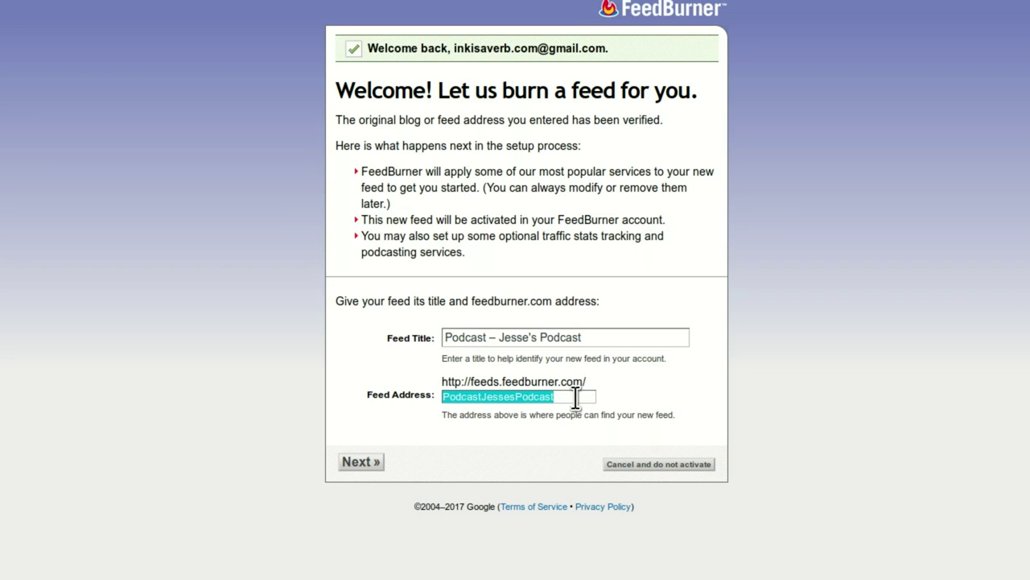
{"action": "left_click", "coordinate": [594, 338]}
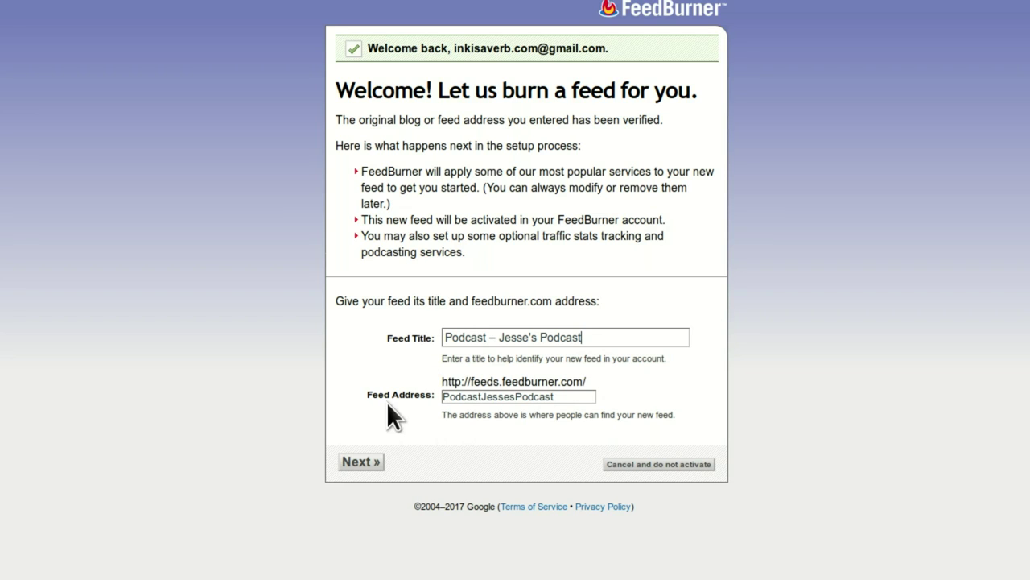
{"action": "left_click", "coordinate": [361, 462]}
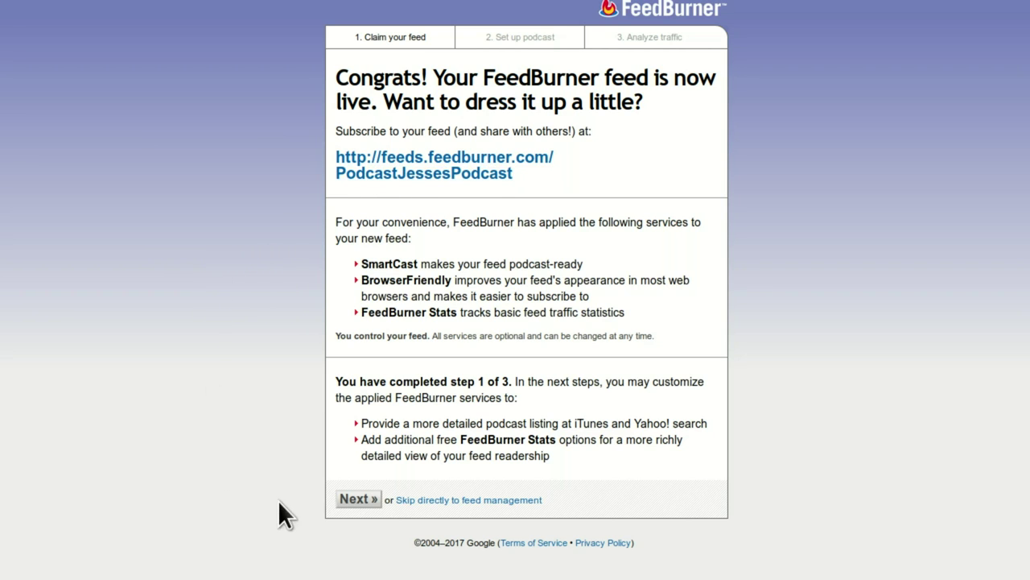
{"action": "left_click", "coordinate": [357, 498]}
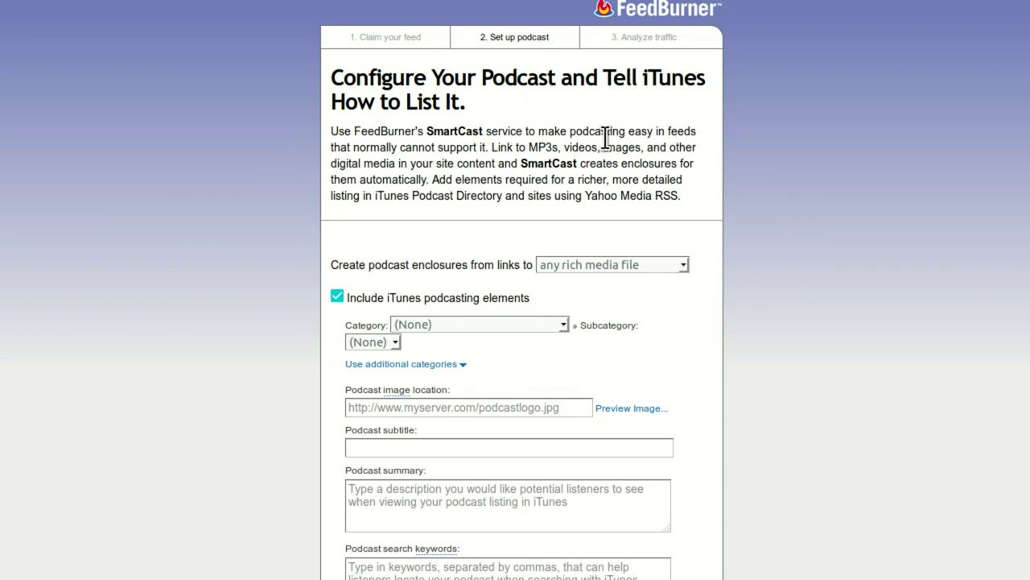
- Keep SmartCast enclosures created from any rich media file
{"action": "double_click", "coordinate": [537, 163]}
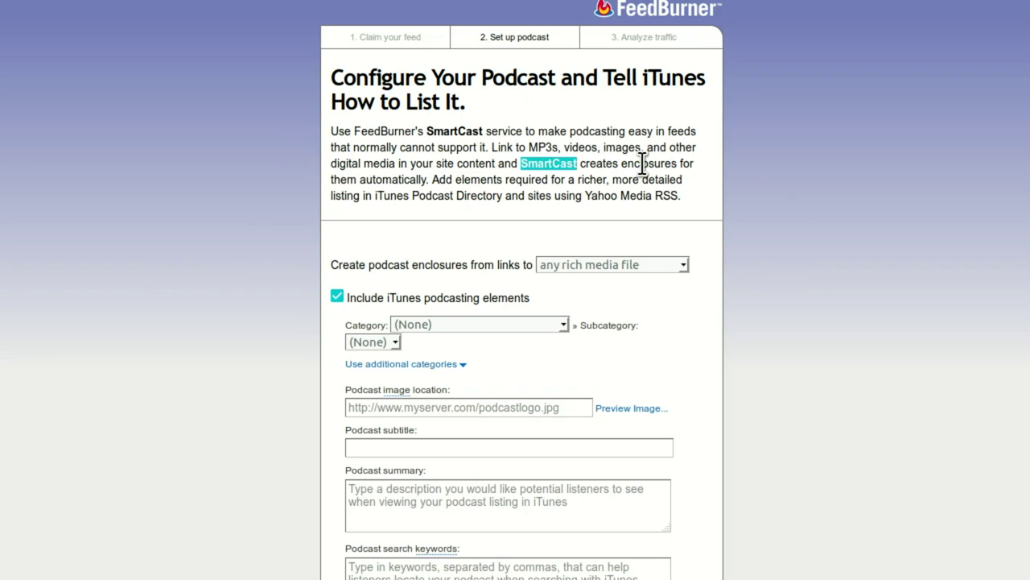
{"action": "left_click", "coordinate": [558, 161]}
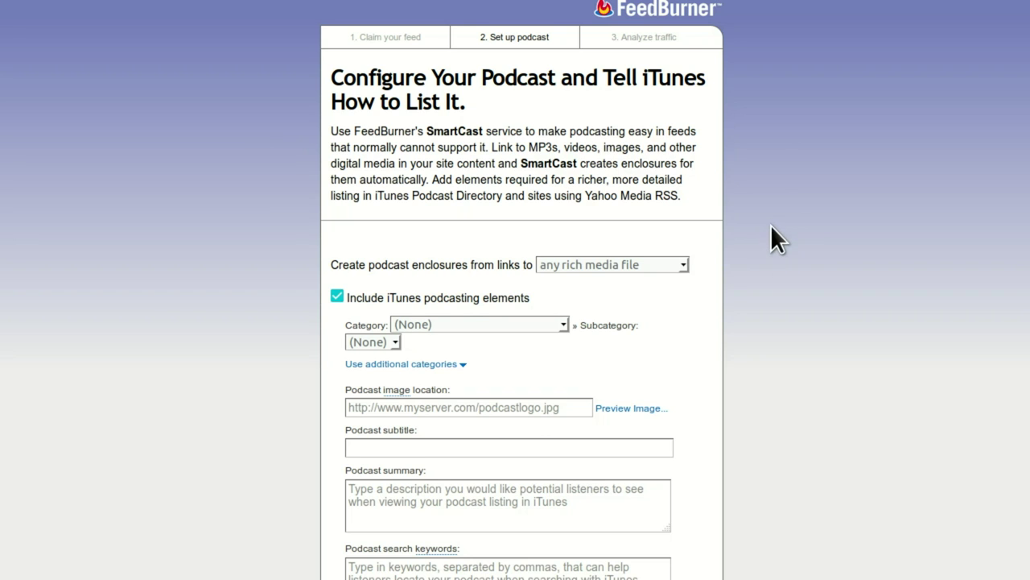
{"action": "scroll", "coordinate": [771, 225], "scroll_direction": "down", "scroll_amount": 3}
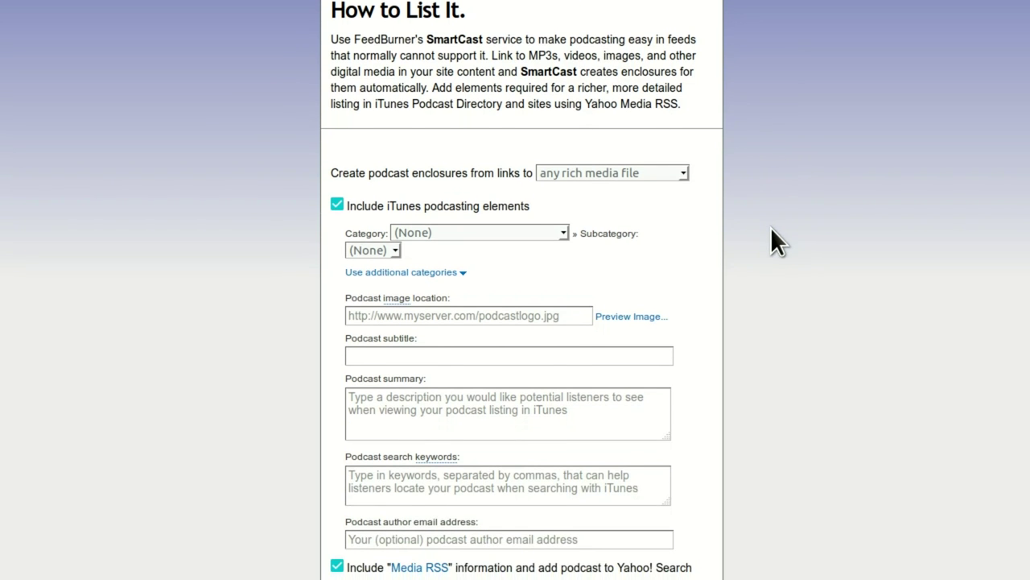
{"action": "scroll", "coordinate": [770, 228], "scroll_direction": "down", "scroll_amount": 3}
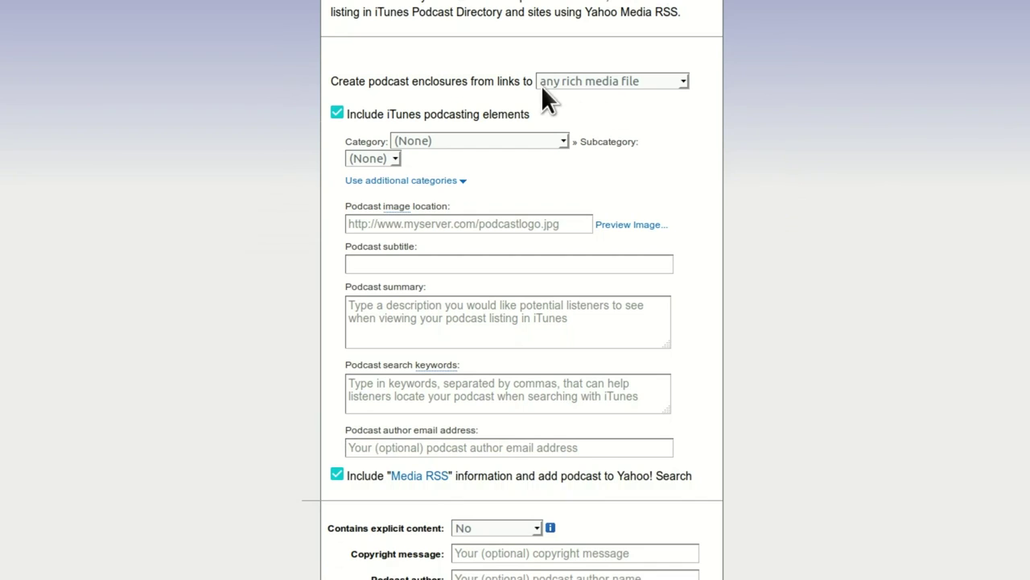
{"action": "left_click", "coordinate": [684, 82]}
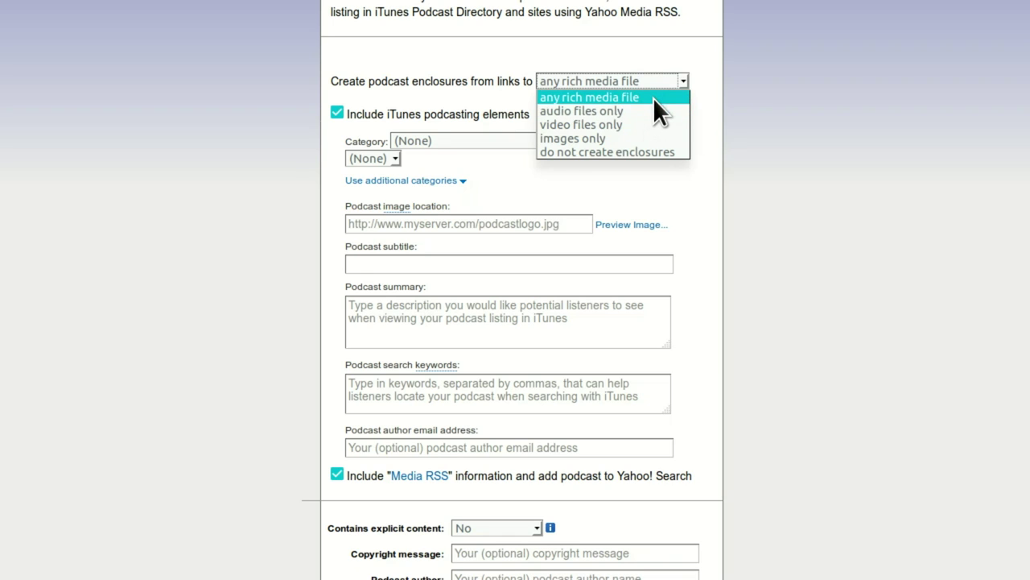
{"action": "left_click", "coordinate": [652, 98]}
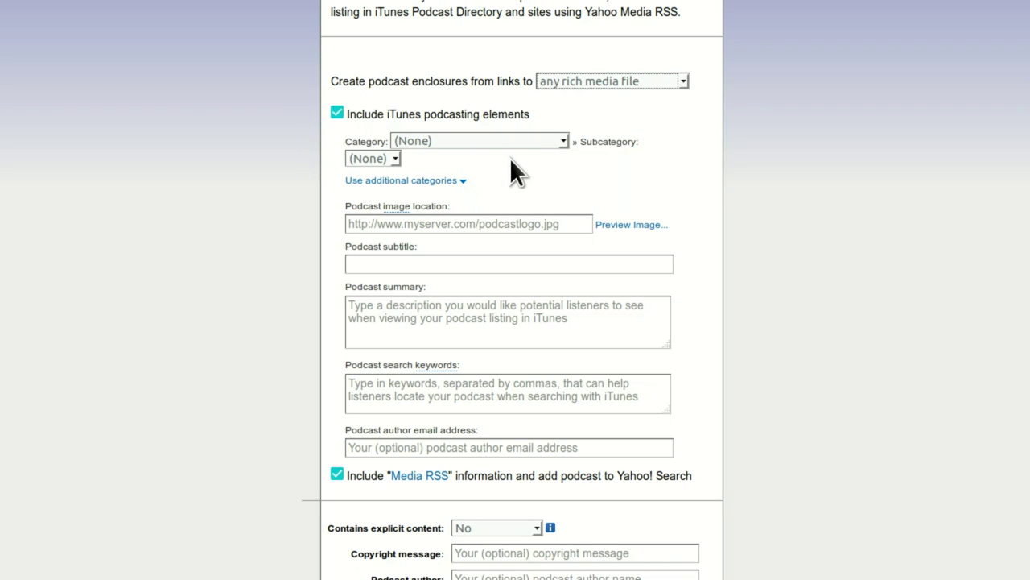
- Set the iTunes category to Religion & Spirituality with subcategory Christianity
{"action": "left_click", "coordinate": [563, 141]}
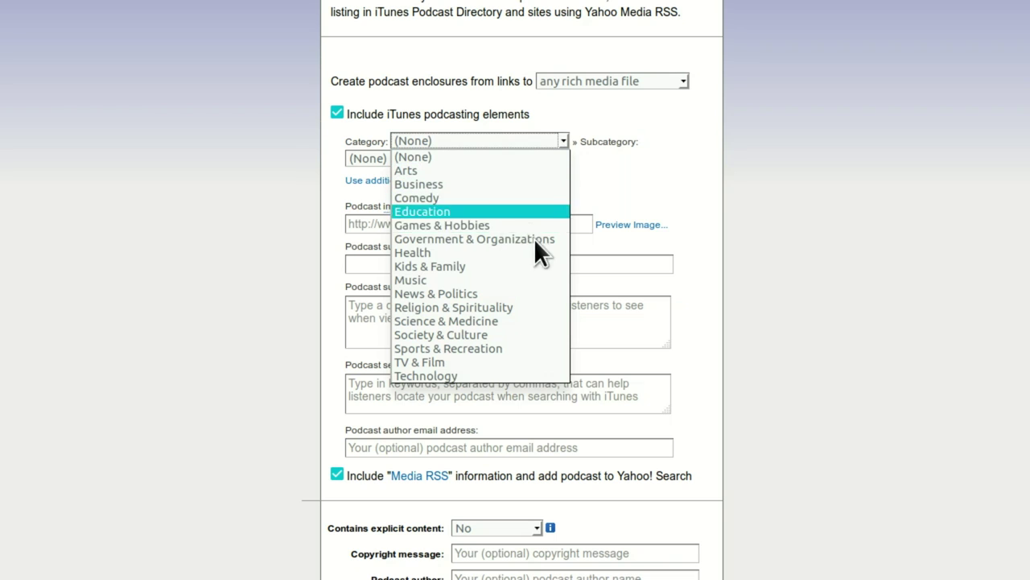
{"action": "left_click", "coordinate": [528, 293]}
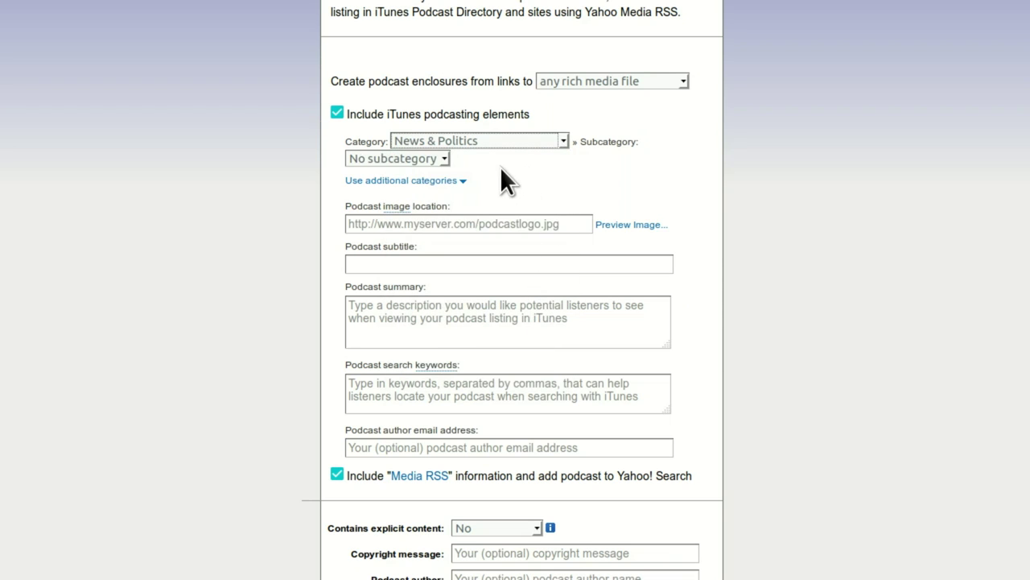
{"action": "left_click", "coordinate": [444, 157]}
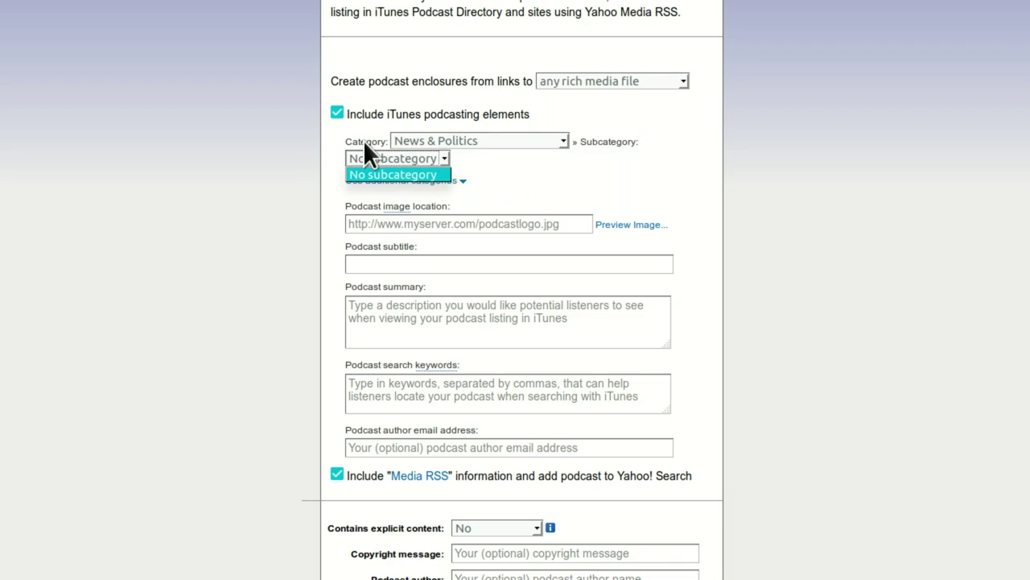
{"action": "left_click", "coordinate": [494, 166]}
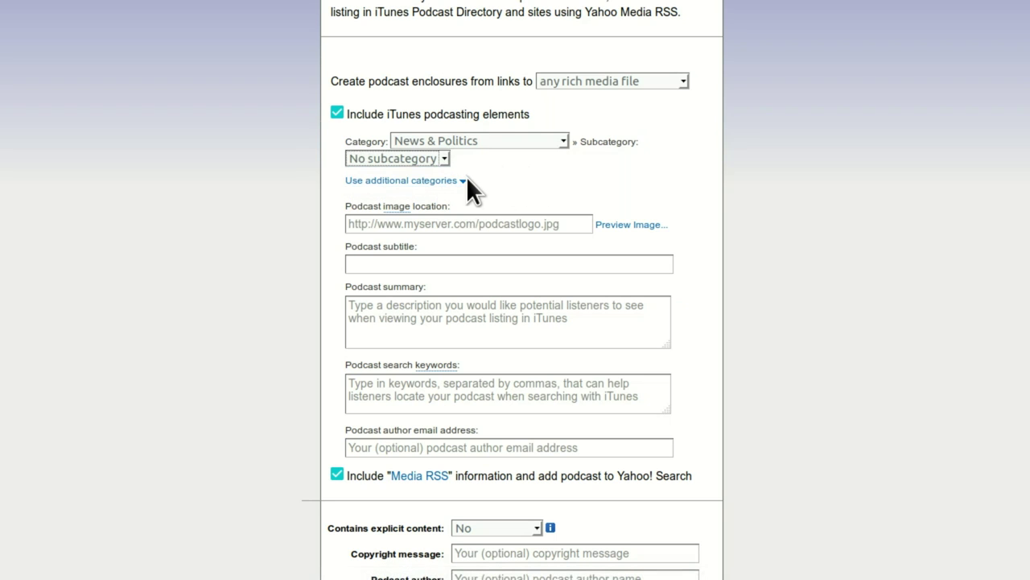
{"action": "left_click", "coordinate": [562, 142]}
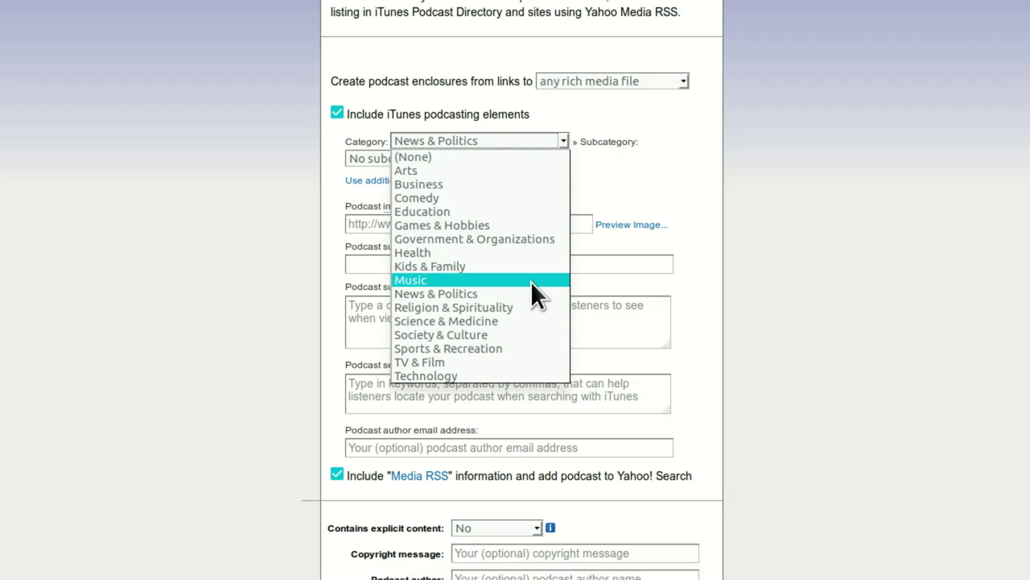
{"action": "left_click", "coordinate": [534, 306]}
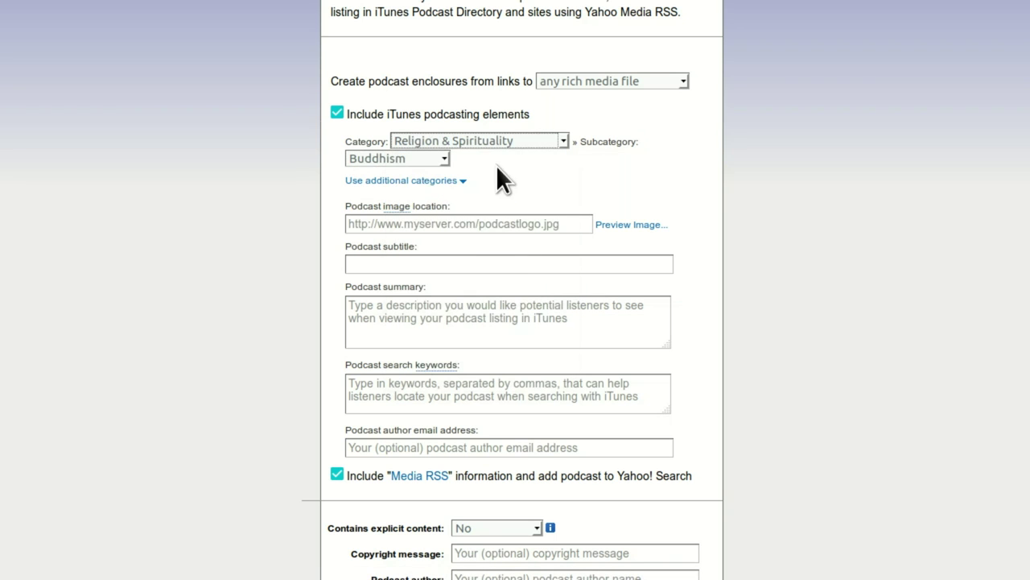
{"action": "left_click", "coordinate": [444, 159]}
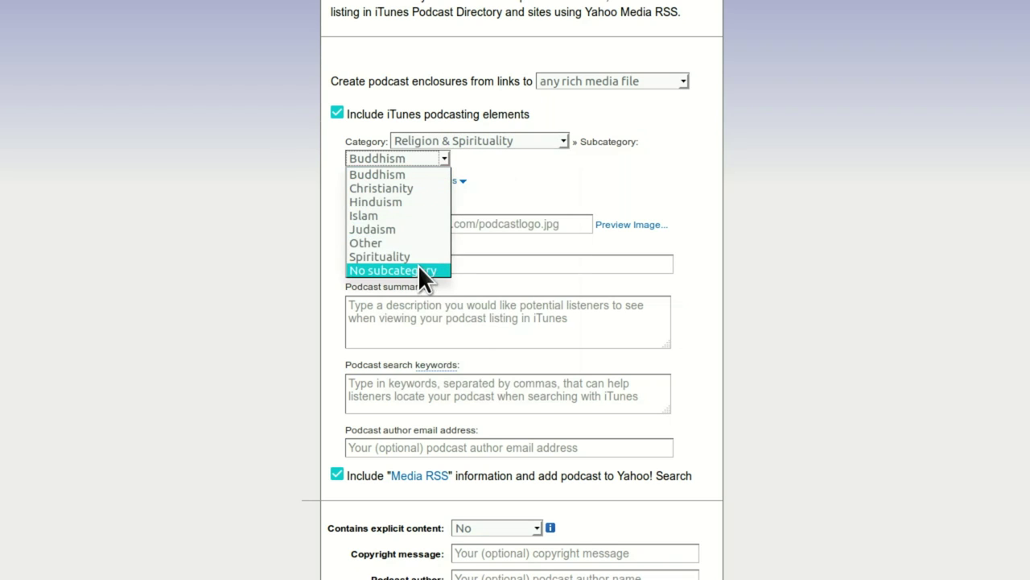
{"action": "left_click", "coordinate": [419, 188]}
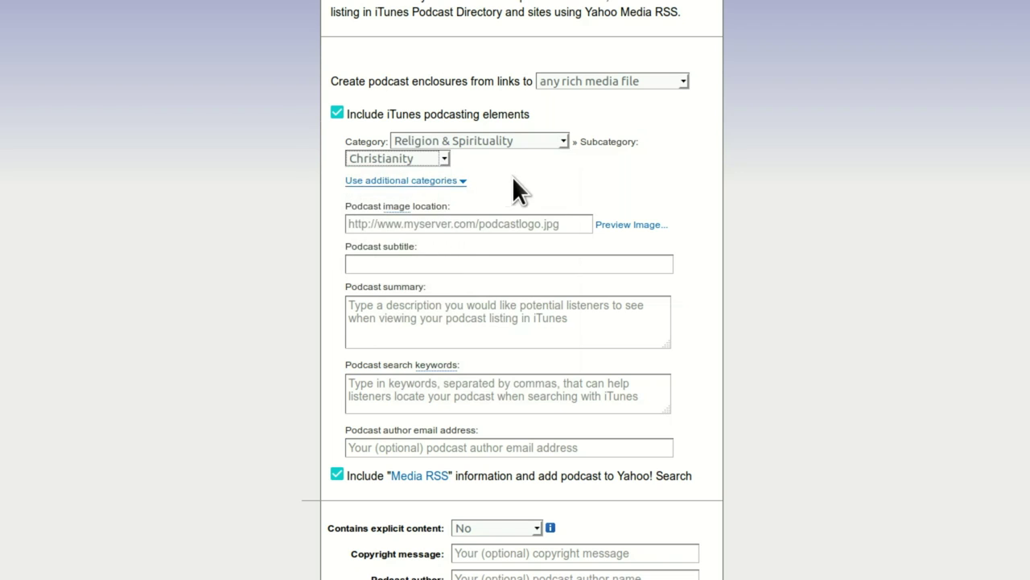
- Enable additional categories, with Category 2 News & Politics and Category 3 Arts
{"action": "left_click", "coordinate": [455, 181]}
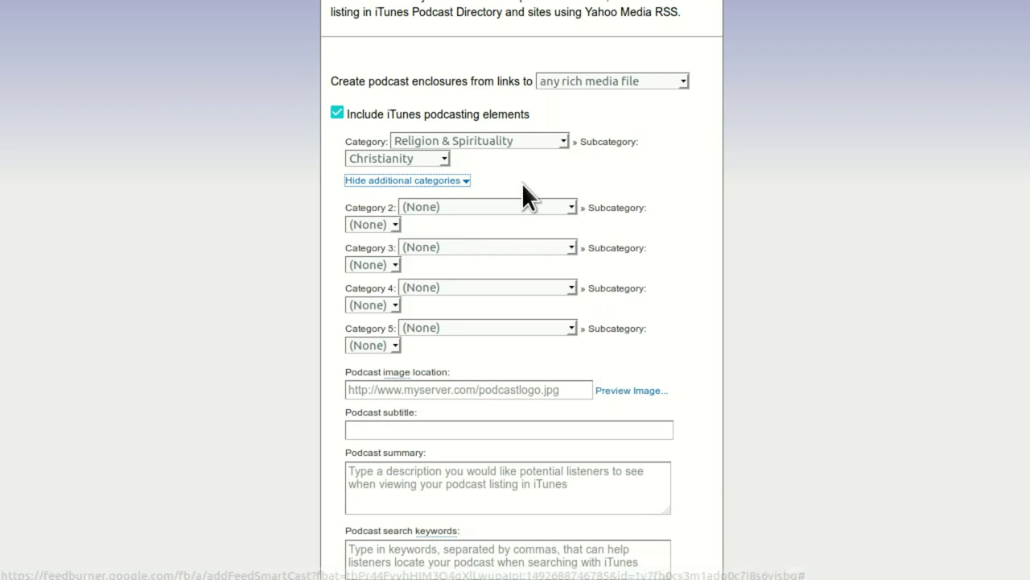
{"action": "left_click", "coordinate": [570, 205]}
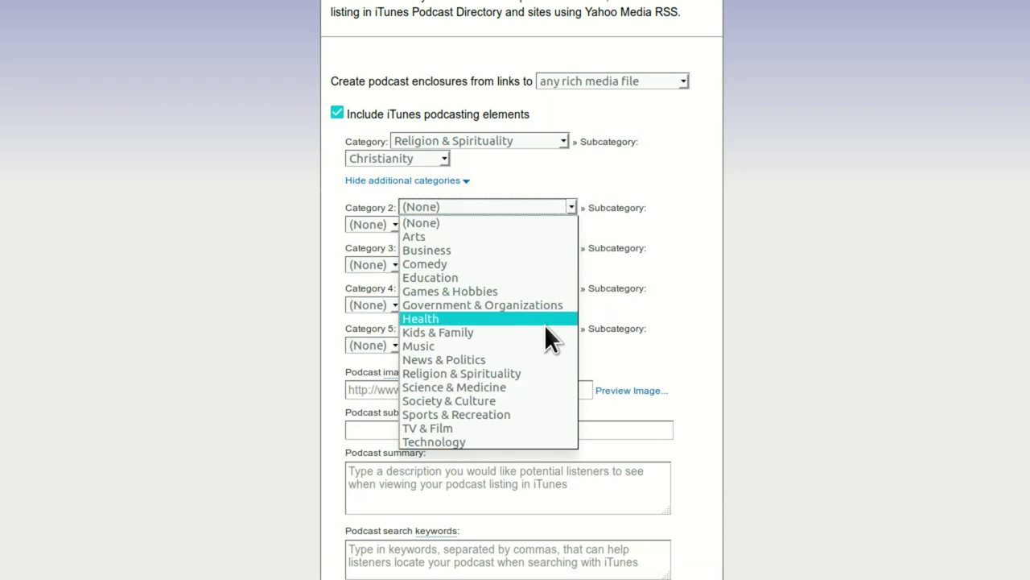
{"action": "left_click", "coordinate": [536, 362]}
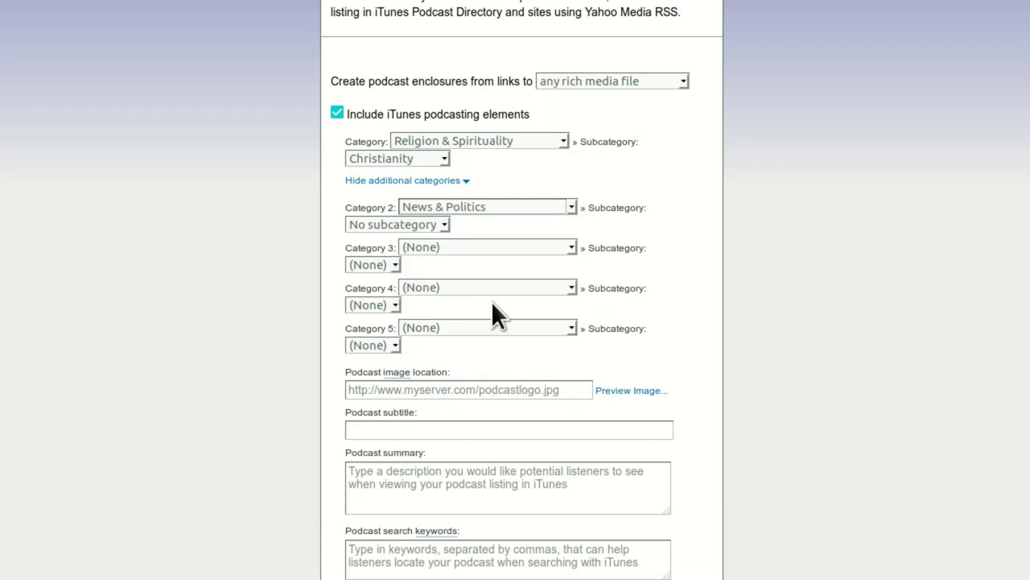
{"action": "left_click", "coordinate": [369, 228]}
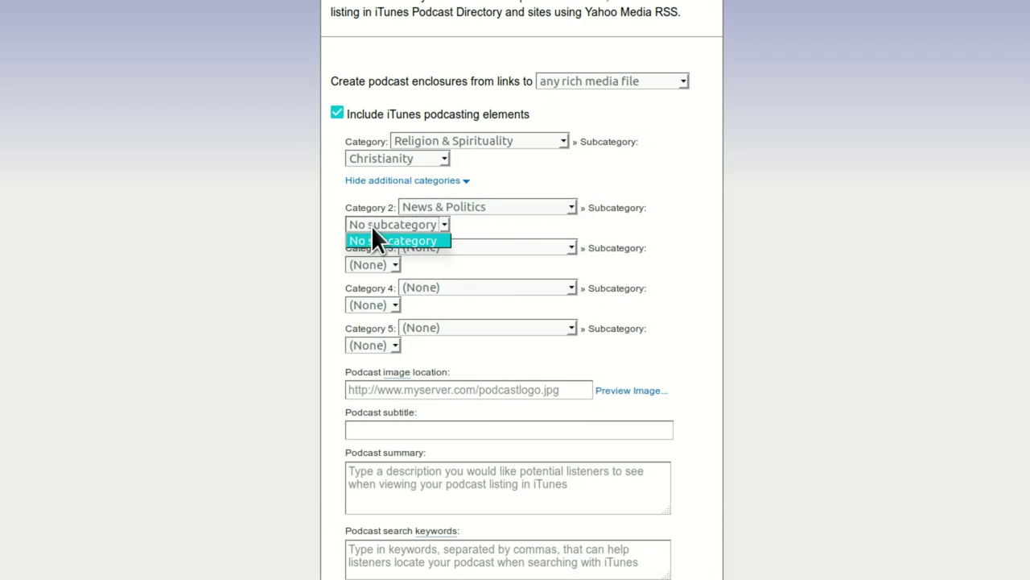
{"action": "left_click", "coordinate": [330, 219]}
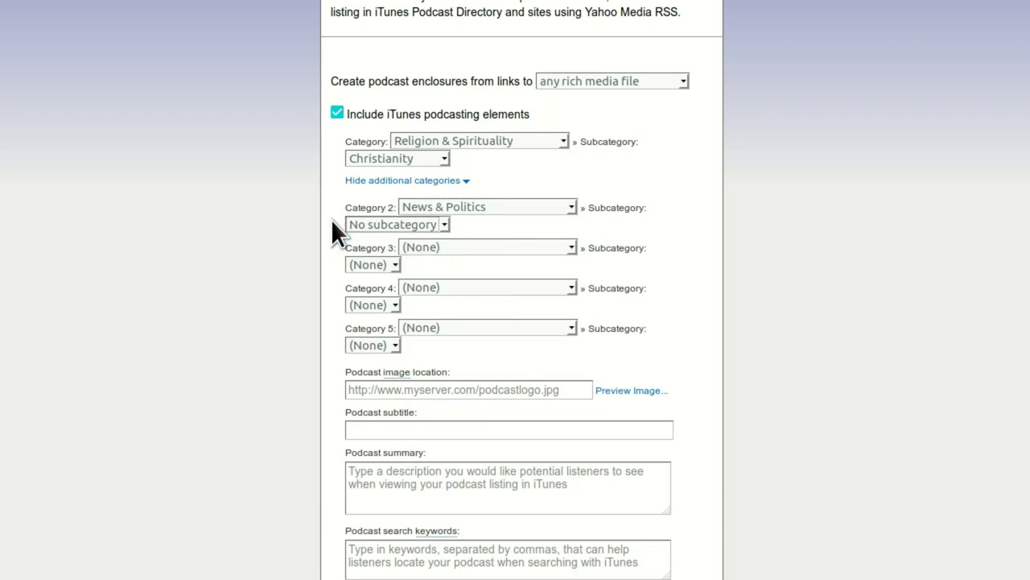
{"action": "left_click", "coordinate": [570, 249]}
{"action": "left_click", "coordinate": [463, 277]}
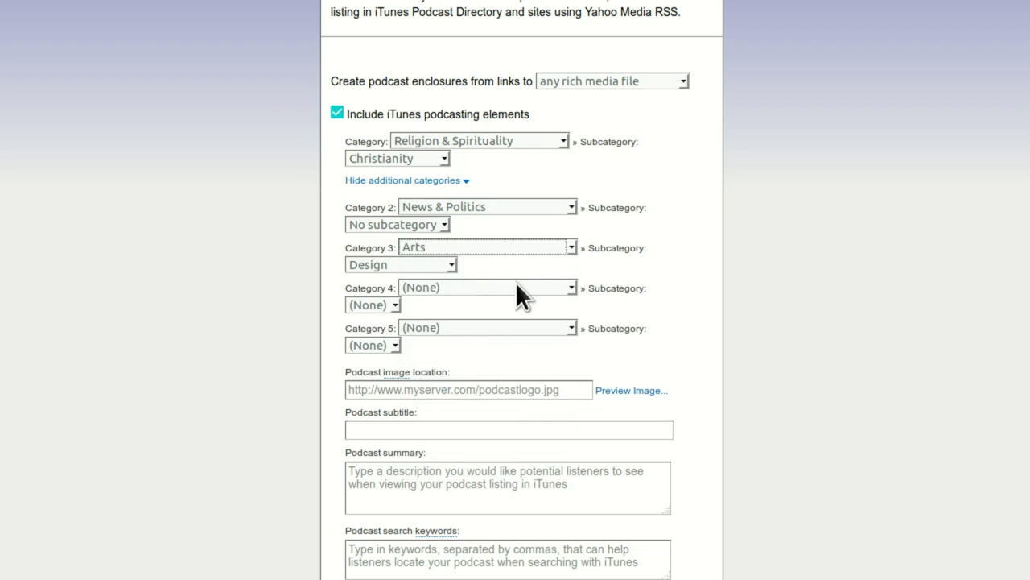
{"action": "left_click", "coordinate": [429, 266]}
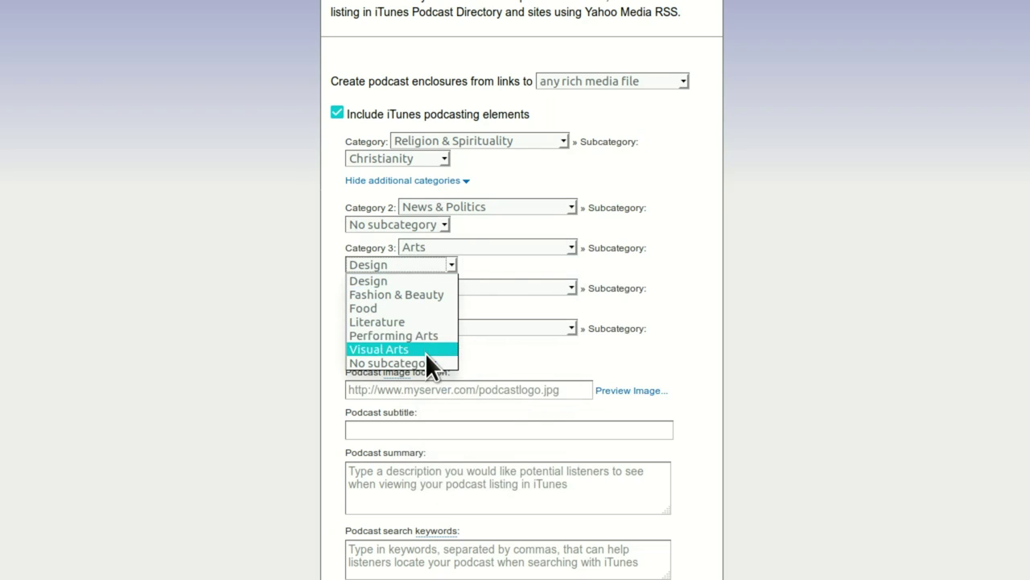
{"action": "left_click", "coordinate": [409, 364]}
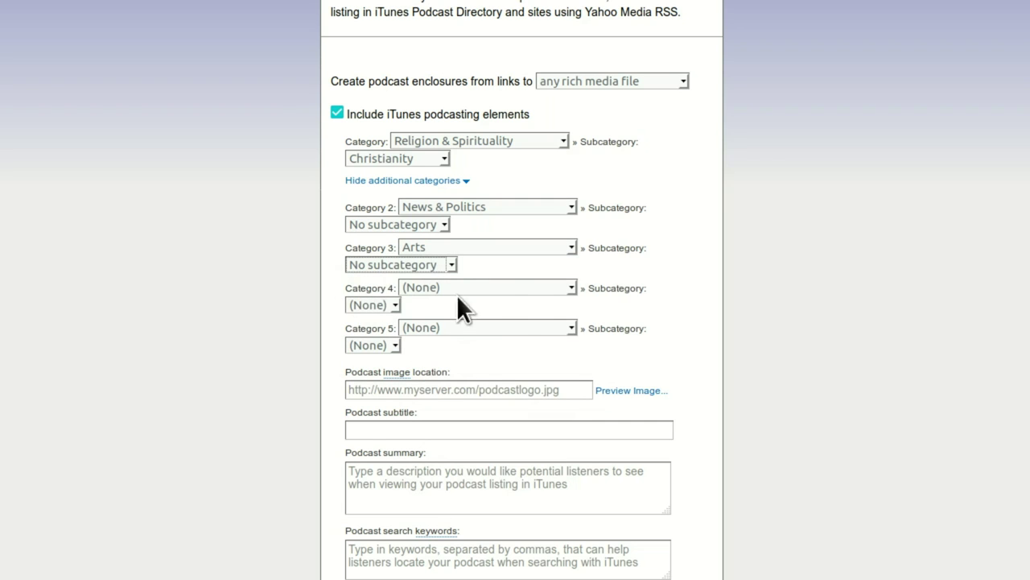
- Set Category 4 to Government & Organizations > Regional and leave Category 5 empty
{"action": "left_click", "coordinate": [513, 289]}
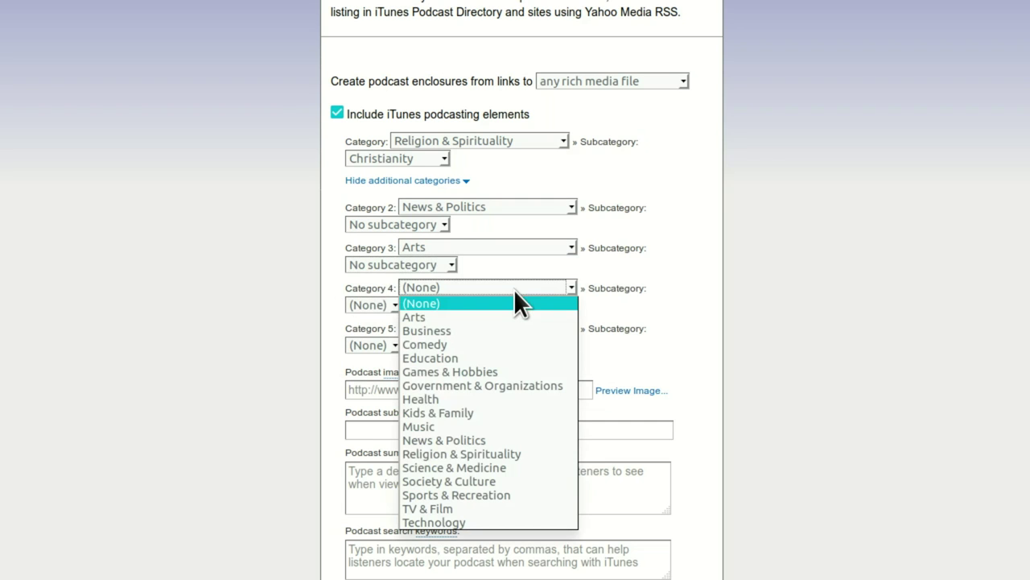
{"action": "left_click", "coordinate": [522, 426]}
{"action": "left_click", "coordinate": [397, 306]}
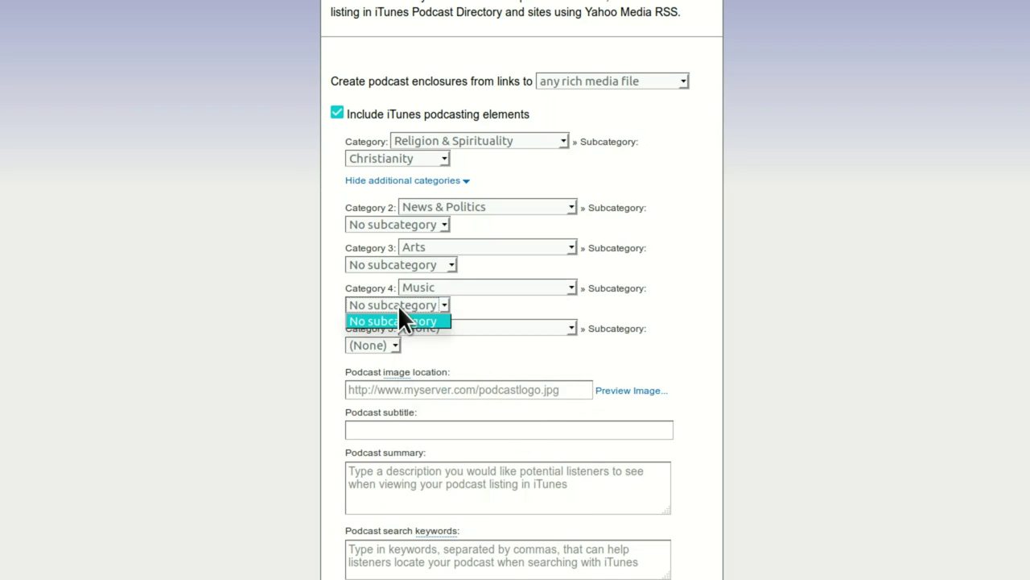
{"action": "left_click", "coordinate": [388, 321]}
{"action": "left_click", "coordinate": [505, 285]}
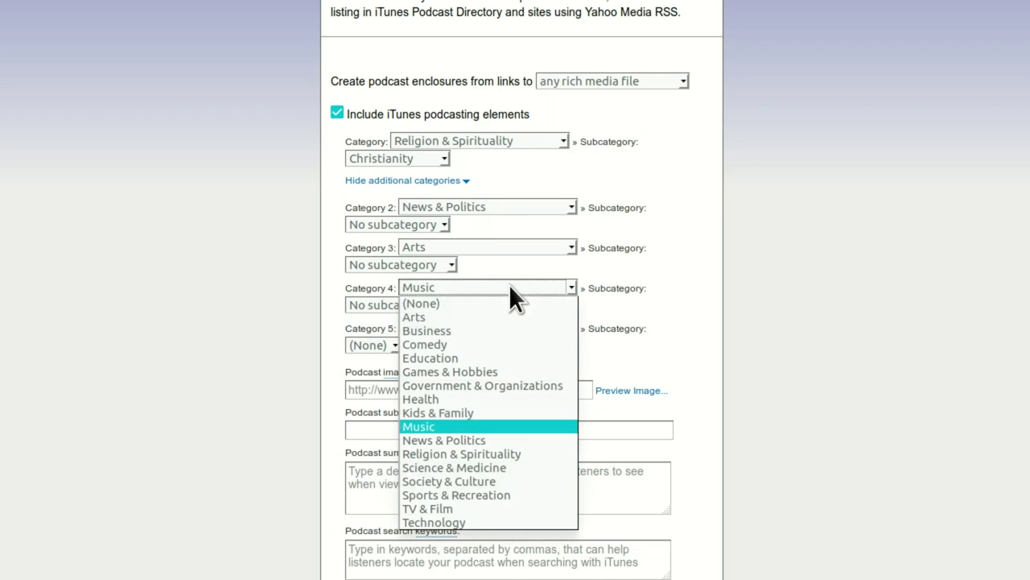
{"action": "left_click", "coordinate": [510, 412]}
{"action": "left_click", "coordinate": [388, 304]}
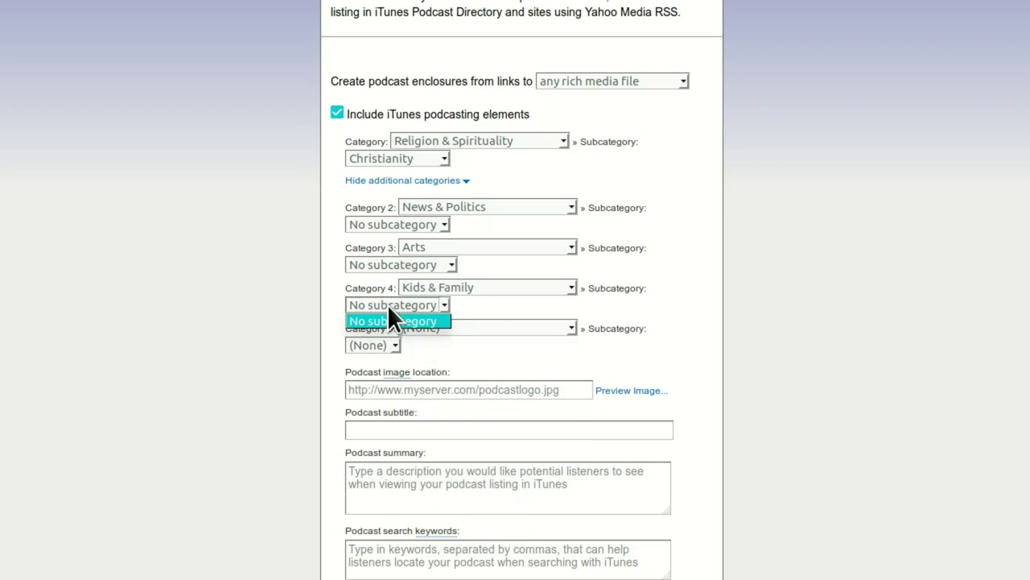
{"action": "left_click", "coordinate": [500, 298]}
{"action": "left_click", "coordinate": [536, 287]}
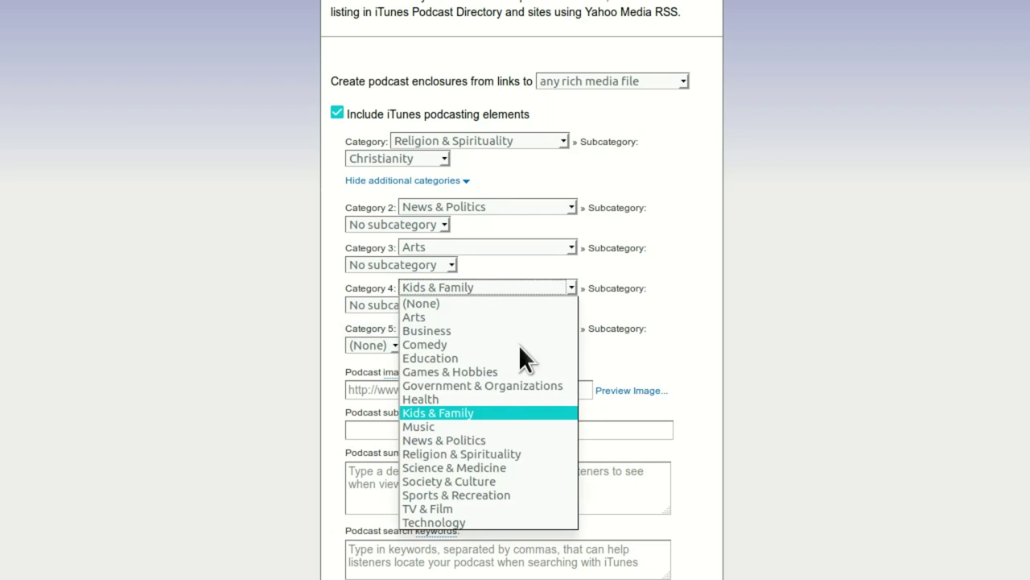
{"action": "left_click", "coordinate": [471, 387]}
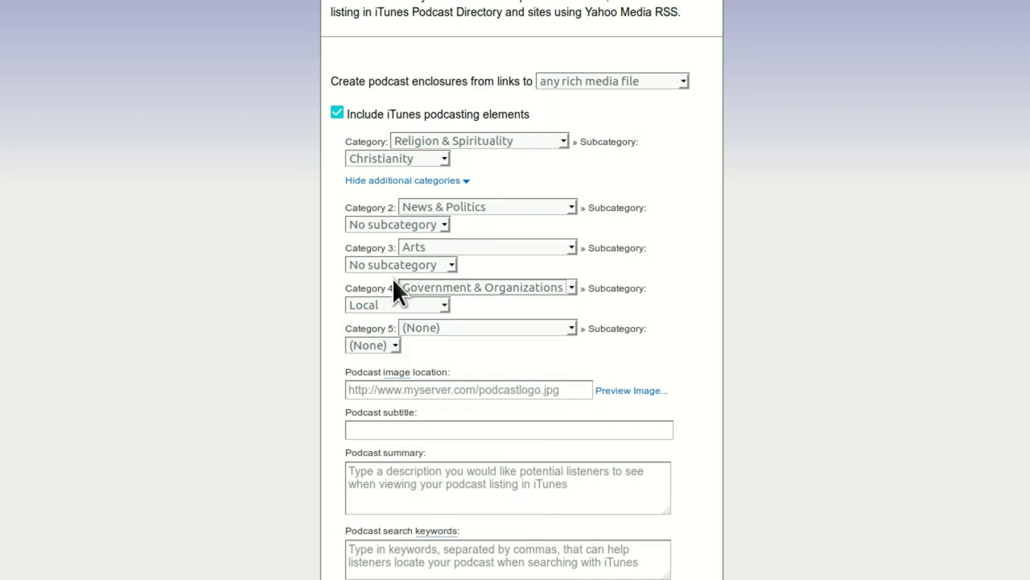
{"action": "left_click", "coordinate": [432, 304]}
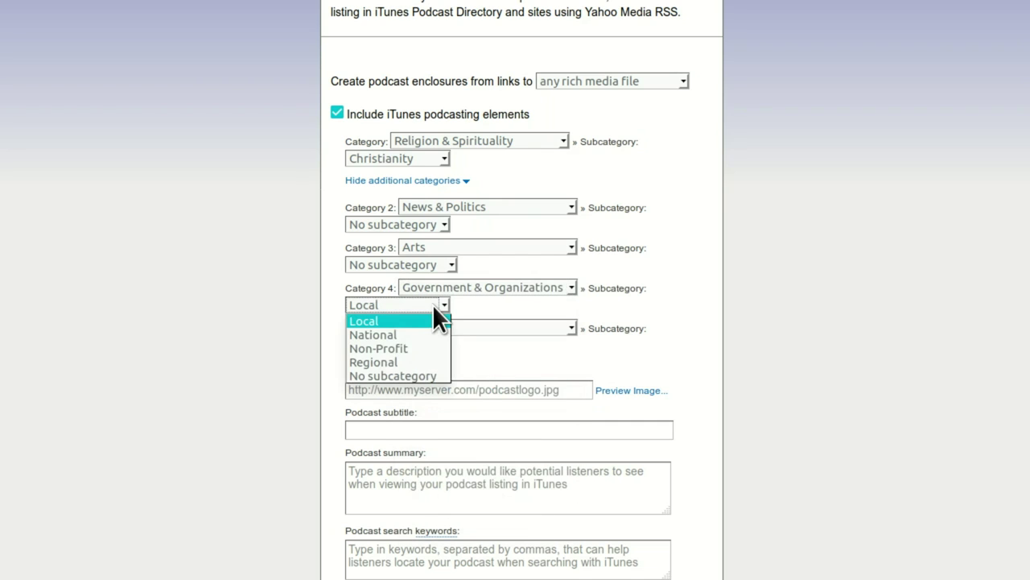
{"action": "left_click", "coordinate": [409, 364]}
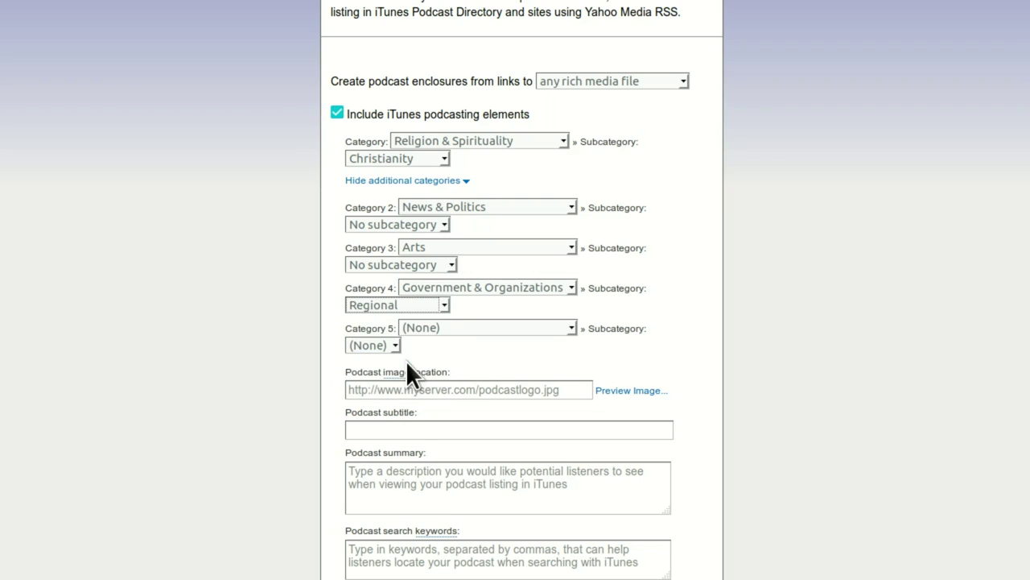
{"action": "left_click", "coordinate": [521, 329]}
{"action": "left_click", "coordinate": [472, 326]}
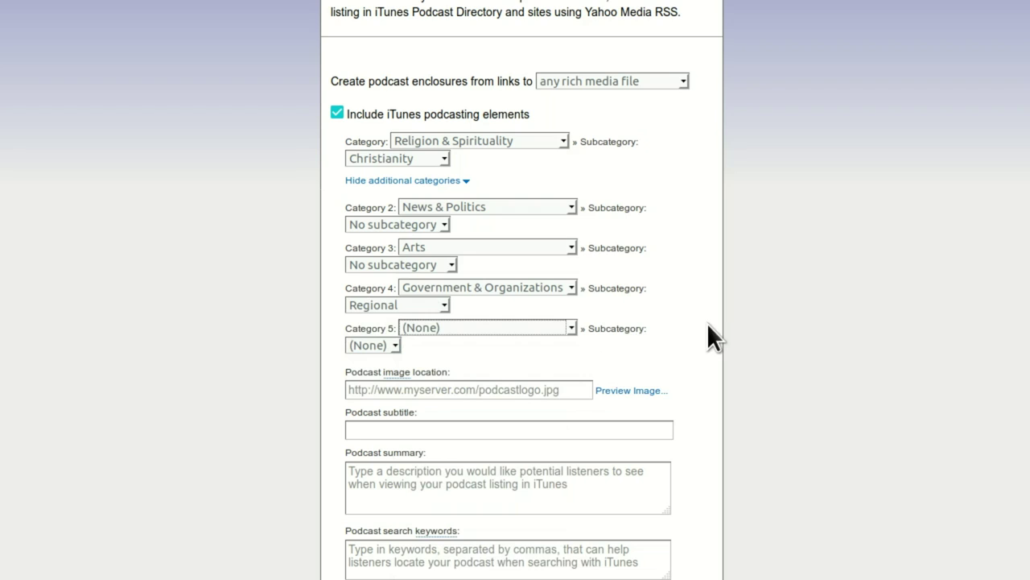
{"action": "scroll", "coordinate": [709, 325], "scroll_direction": "down", "scroll_amount": 2}
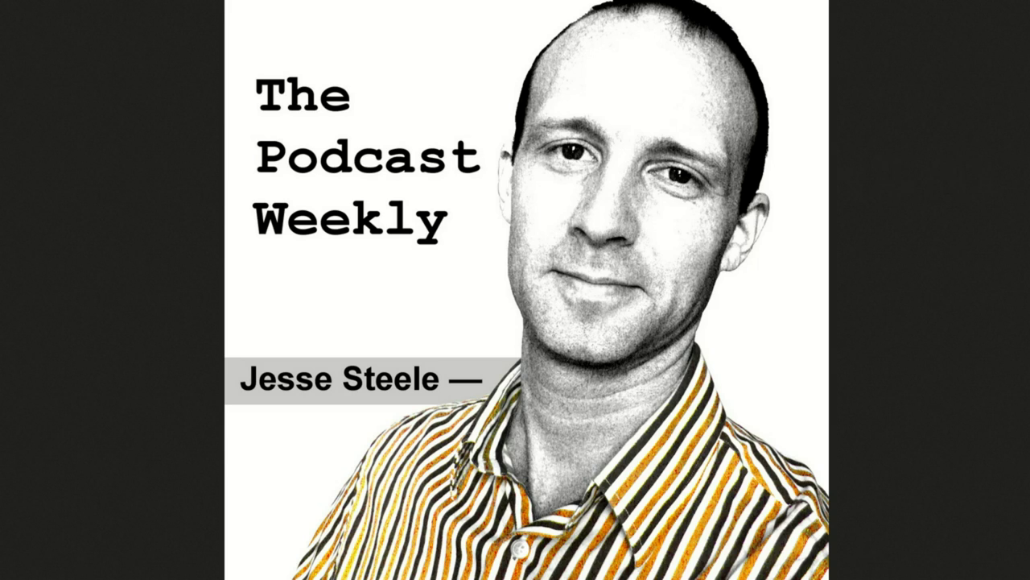
- Confirm JS_The_Podcast_1400.jpg and JS_The_Podcast_144.jpg appear in FileZilla's remote listing
{"action": "key", "text": "alt+Tab"}
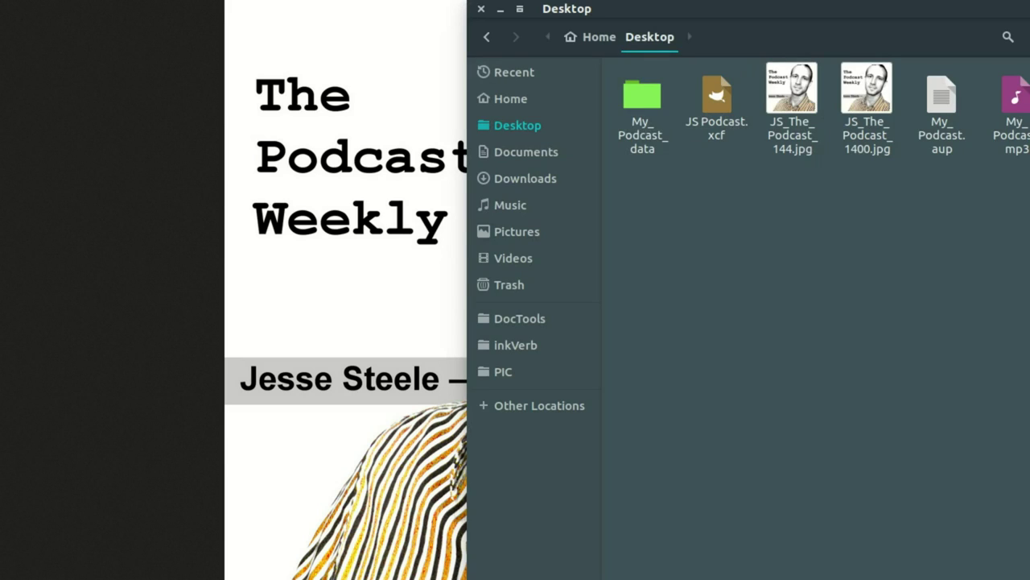
{"action": "key", "text": "alt+Tab"}
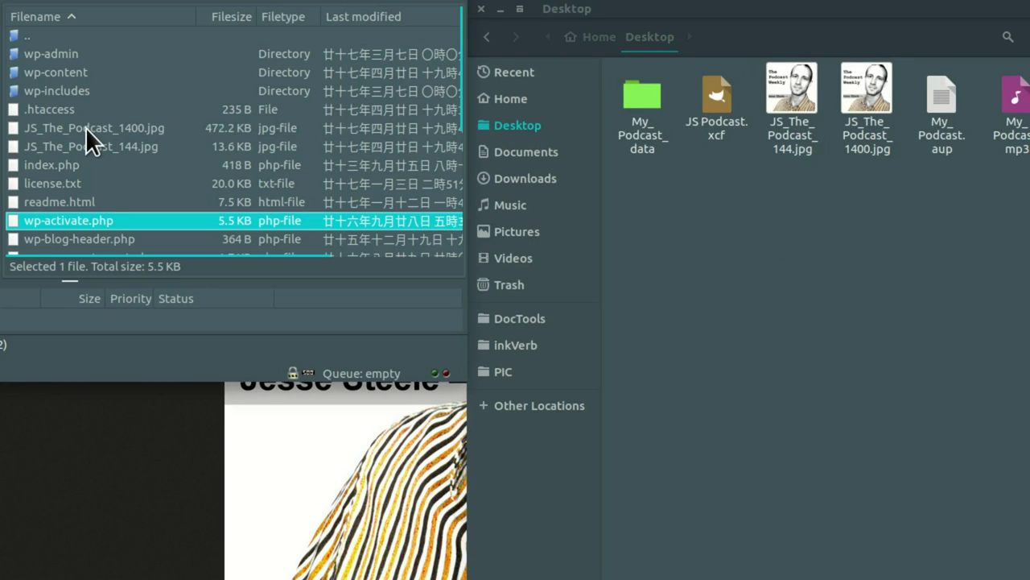
{"action": "left_click", "coordinate": [85, 127]}
{"action": "left_click", "coordinate": [83, 142]}
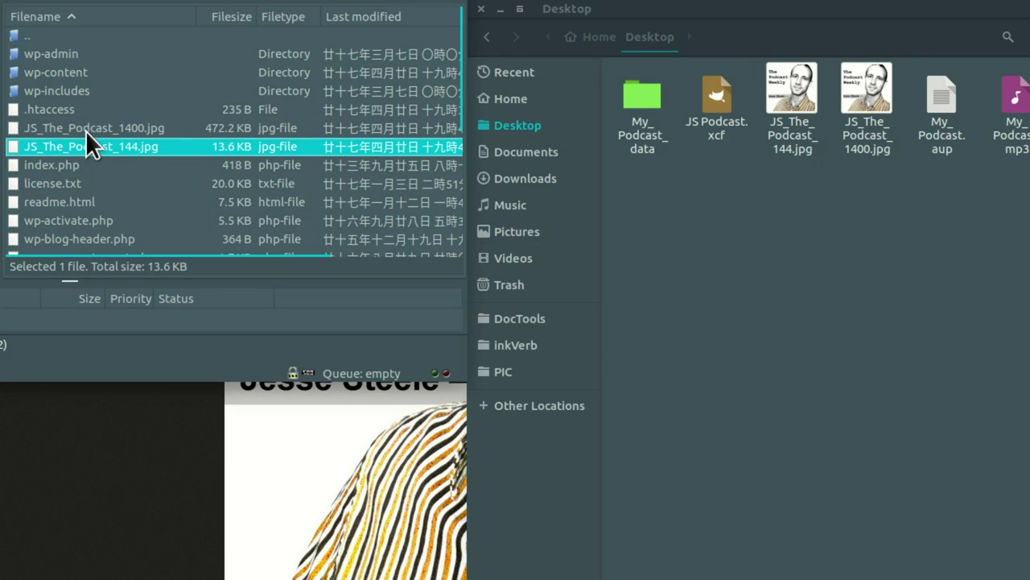
{"action": "scroll", "coordinate": [45, 217], "scroll_direction": "down", "scroll_amount": 3}
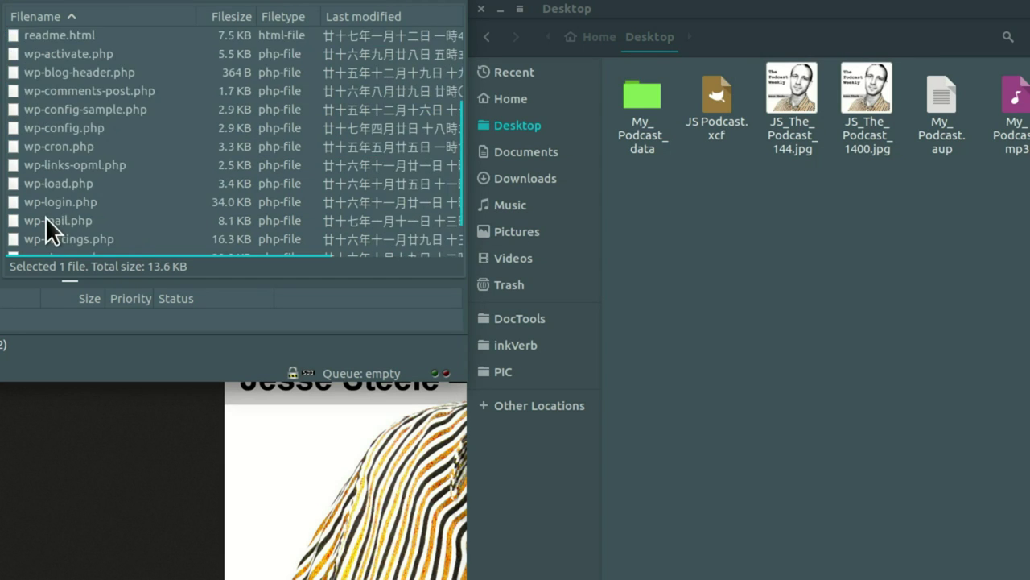
{"action": "scroll", "coordinate": [46, 217], "scroll_direction": "up", "scroll_amount": 3}
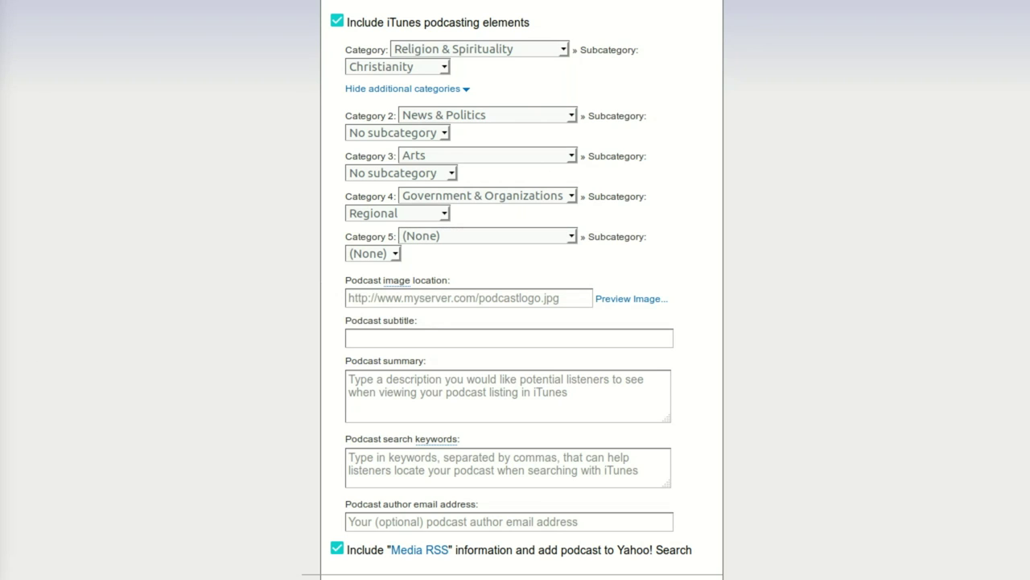
- Paste the JS_The_Podcast_1400.jpg web address as the podcast image location and verify it
{"action": "left_click", "coordinate": [494, 292]}
{"action": "key", "text": "ctrl+v"}
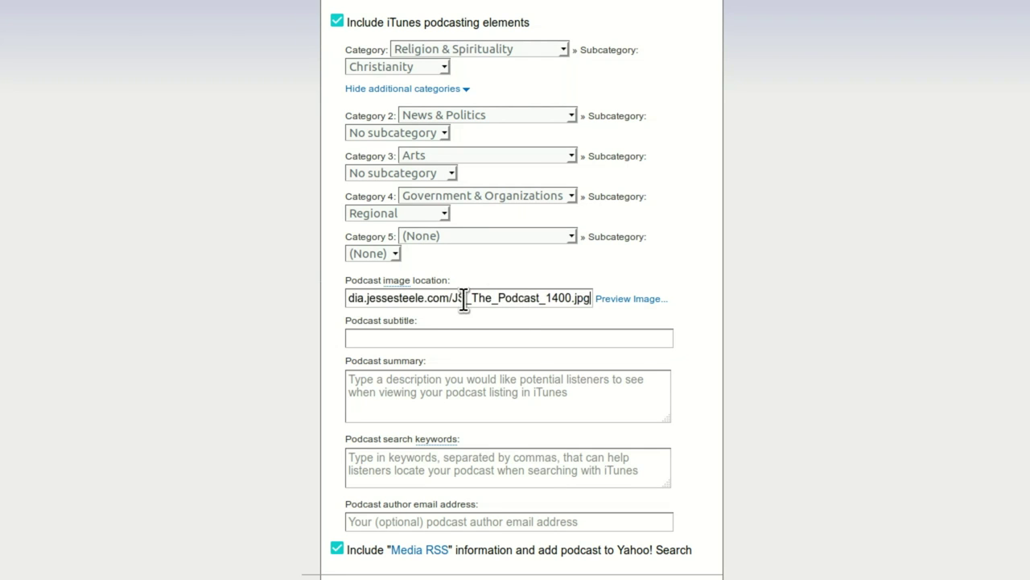
{"action": "left_click_drag", "start_coordinate": [453, 298], "coordinate": [301, 298]}
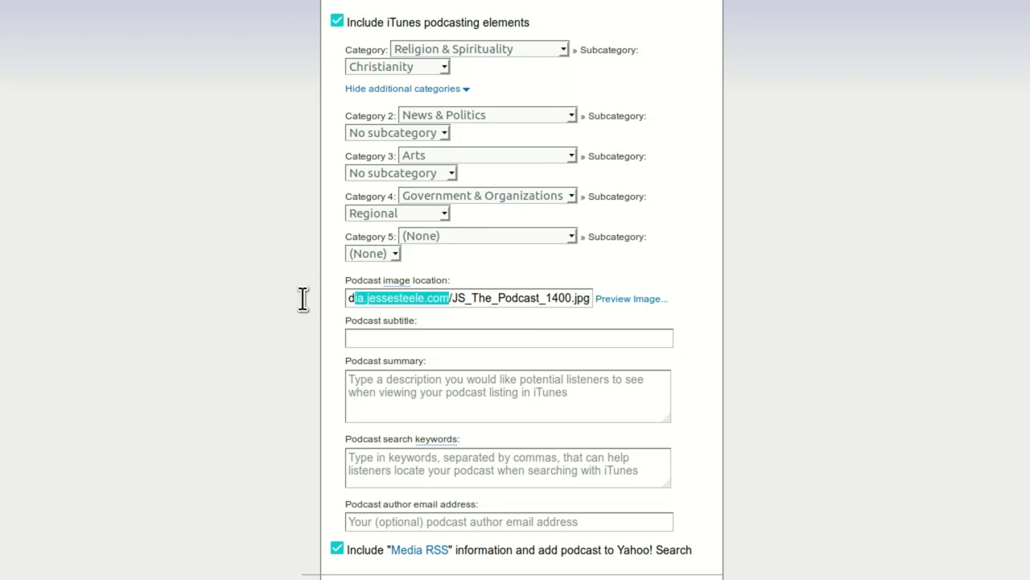
{"action": "left_click", "coordinate": [382, 297]}
{"action": "left_click_drag", "start_coordinate": [496, 298], "coordinate": [656, 298]}
{"action": "left_click", "coordinate": [542, 298]}
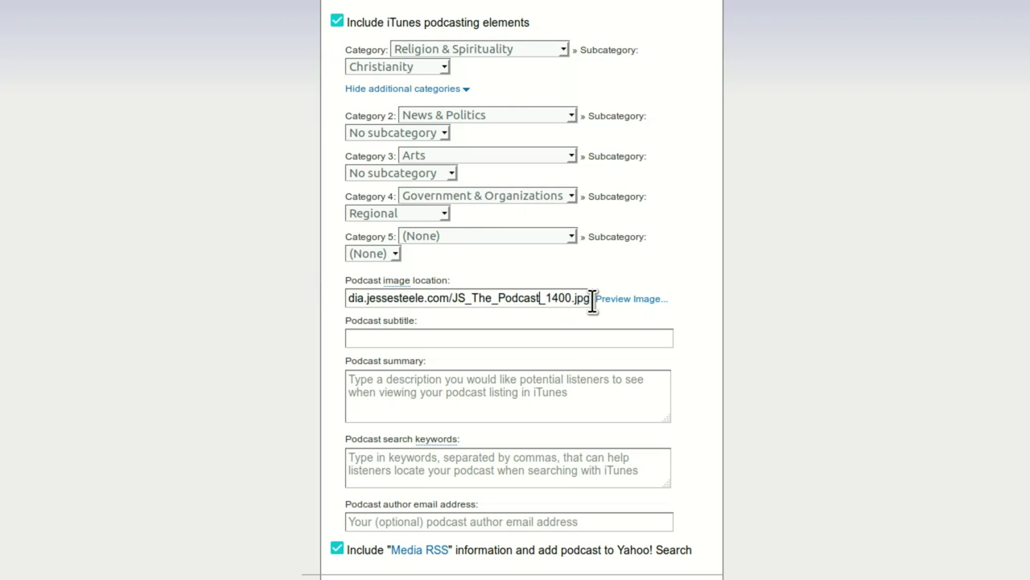
{"action": "key", "text": "alt+Tab"}
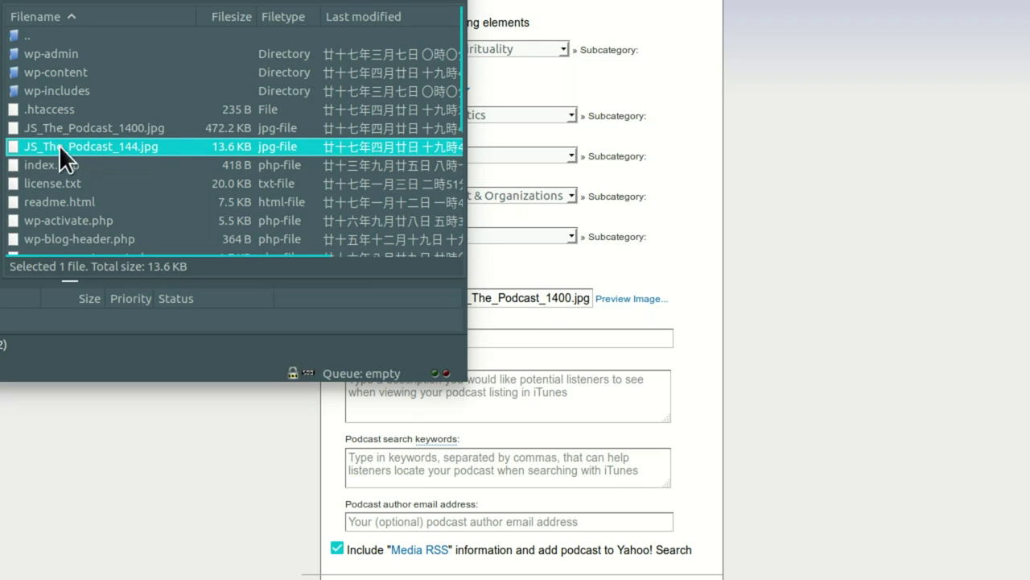
{"action": "left_click", "coordinate": [822, 250]}
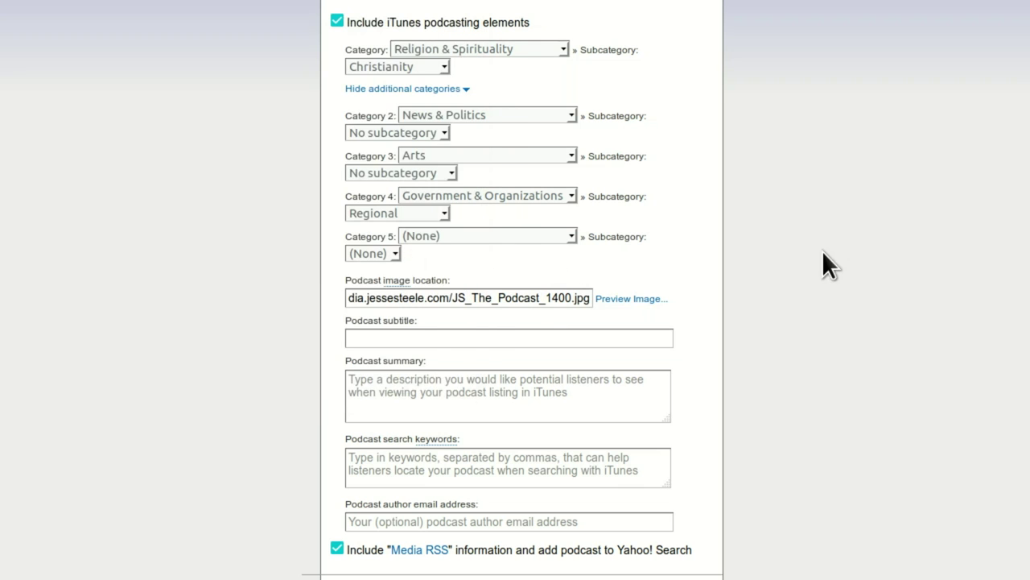
- Fill in the podcast subtitle and paste in the podcast summary
{"action": "left_click", "coordinate": [417, 339]}
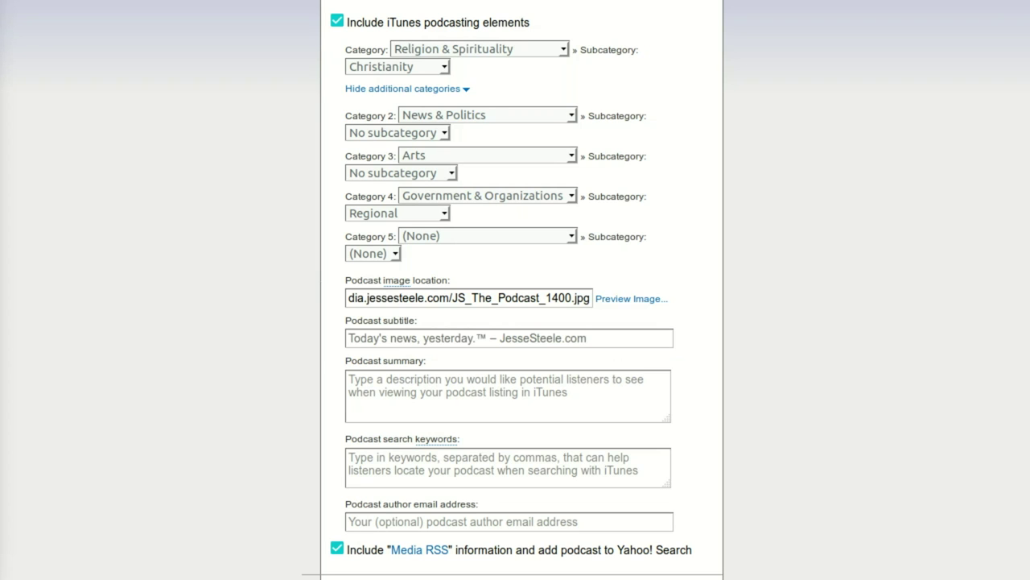
{"action": "left_click", "coordinate": [442, 383]}
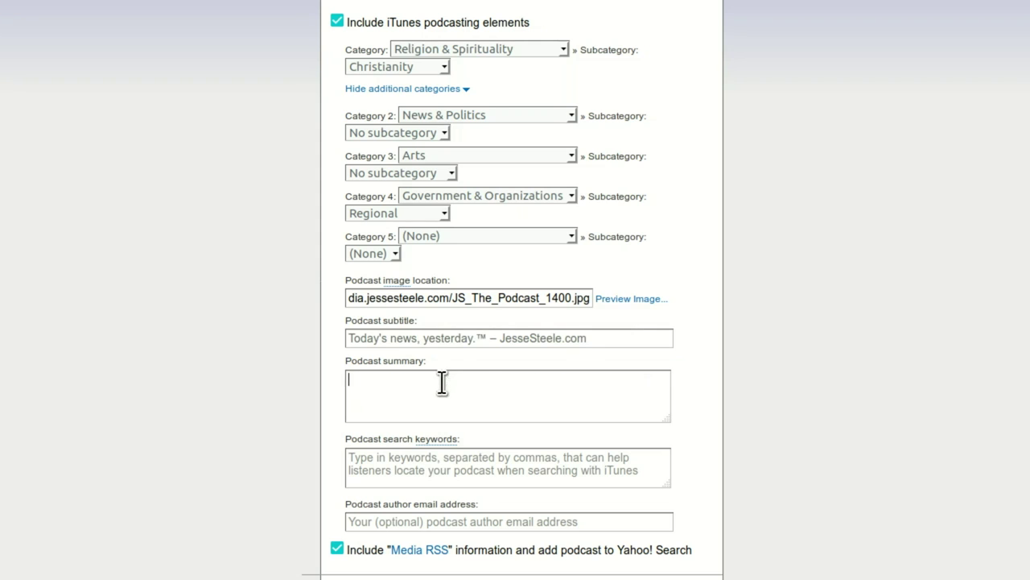
{"action": "type", "text": "Business without college, Church without ceremony, politics without politics… life can't get any better. Comedic, pungent, witty, and informative. Asia, America, Bible, Business, Culture, Politics, and, of course, Jesse Steele."}
{"action": "left_click_drag", "start_coordinate": [479, 339], "coordinate": [272, 367]}
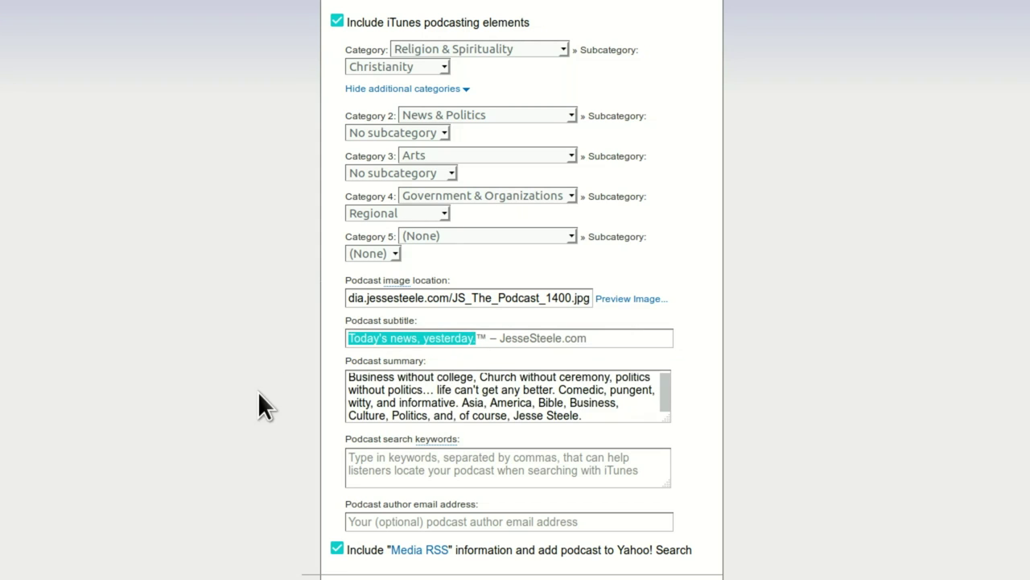
{"action": "left_click", "coordinate": [402, 390]}
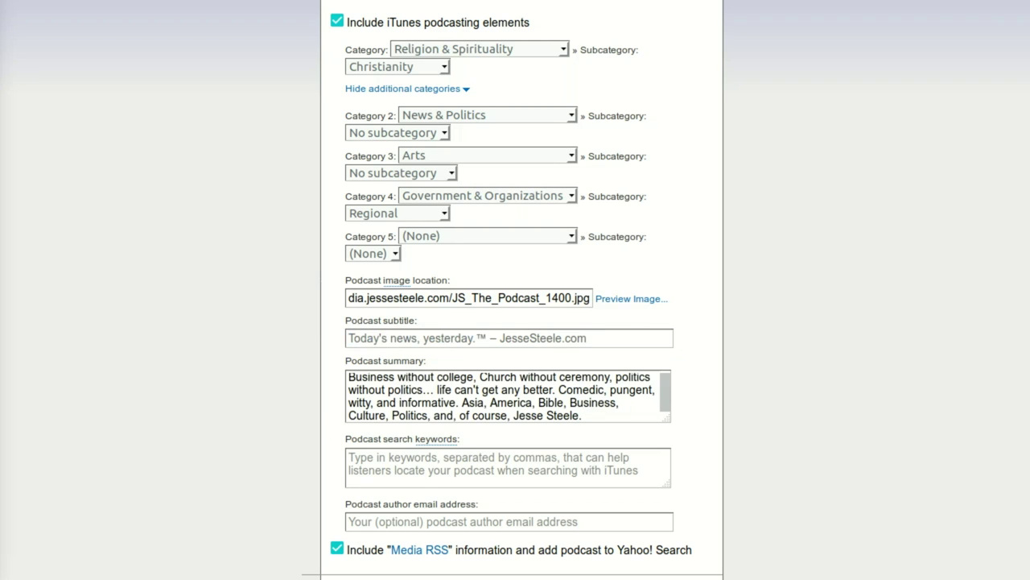
- Paste the search keywords list and the author's e-mail address
{"action": "left_click", "coordinate": [410, 464]}
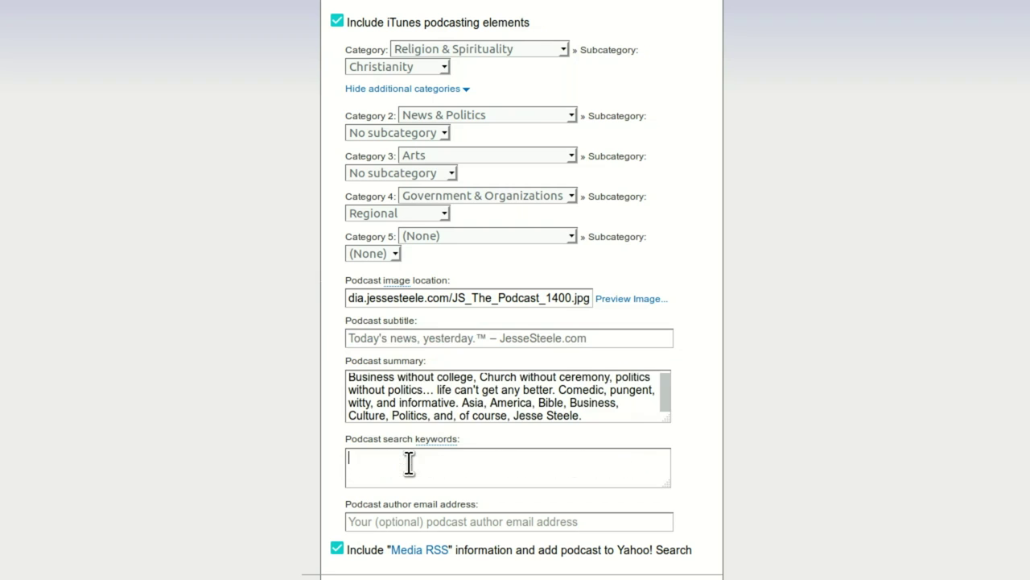
{"action": "key", "text": "ctrl+v"}
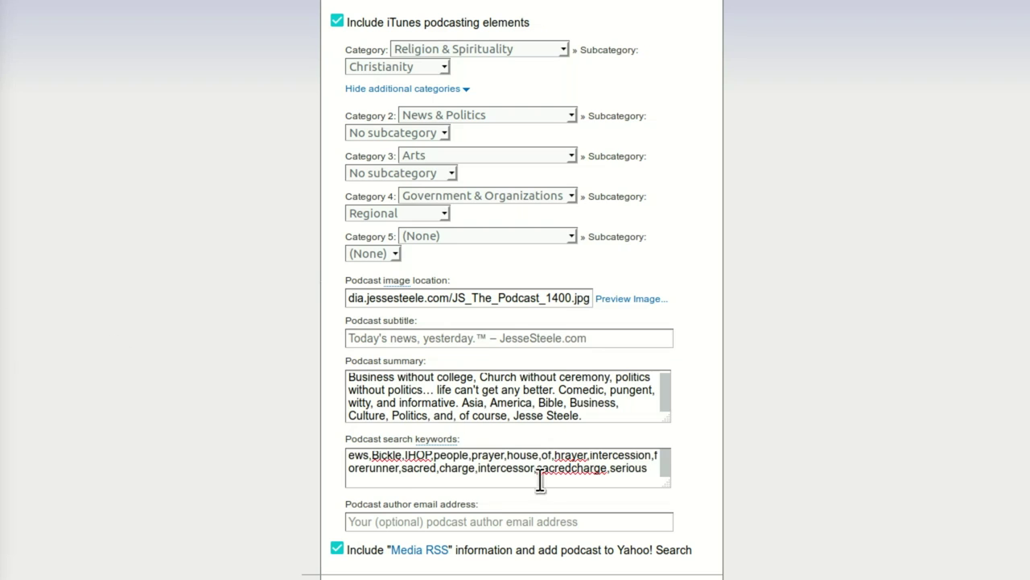
{"action": "left_click", "coordinate": [451, 522]}
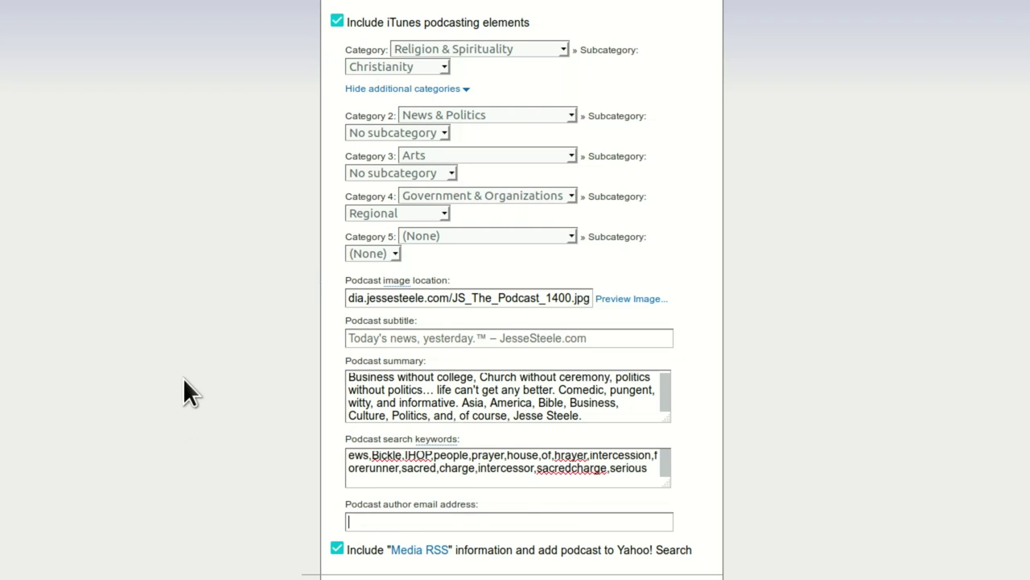
{"action": "key", "text": "ctrl+v"}
{"action": "scroll", "coordinate": [222, 412], "scroll_direction": "down", "scroll_amount": 3}
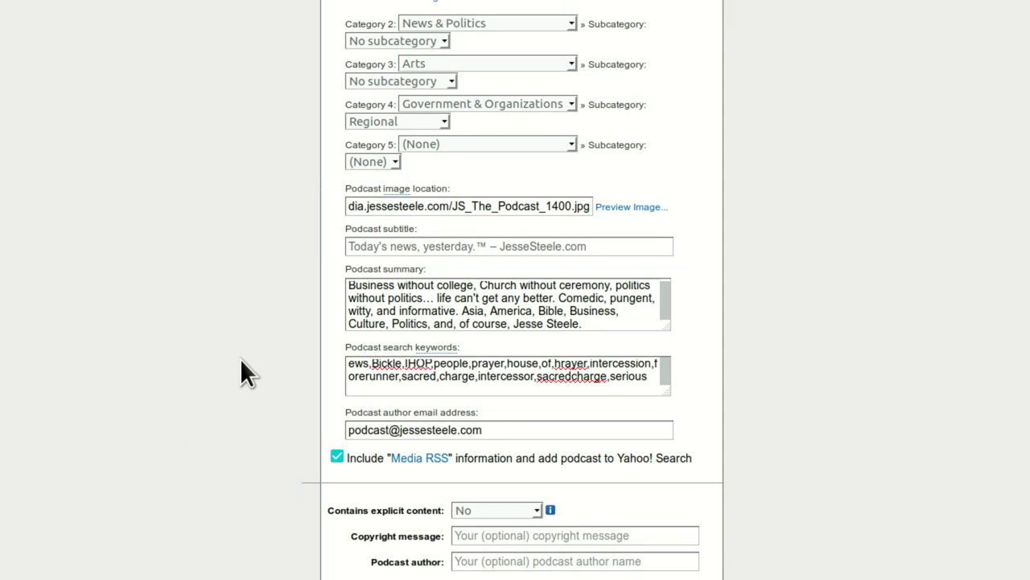
{"action": "scroll", "coordinate": [235, 357], "scroll_direction": "down", "scroll_amount": 3}
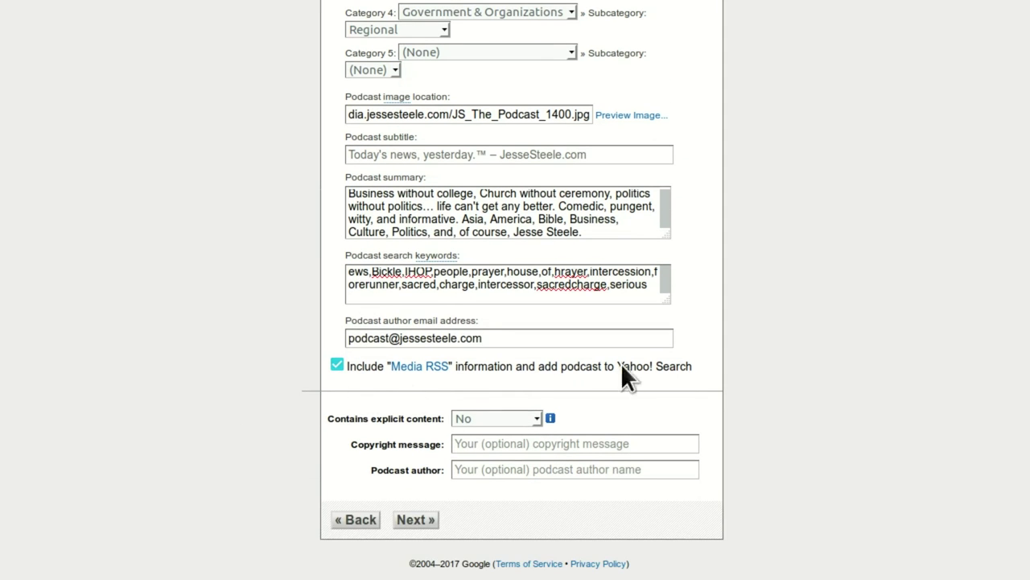
{"action": "scroll", "coordinate": [833, 374], "scroll_direction": "down", "scroll_amount": 1}
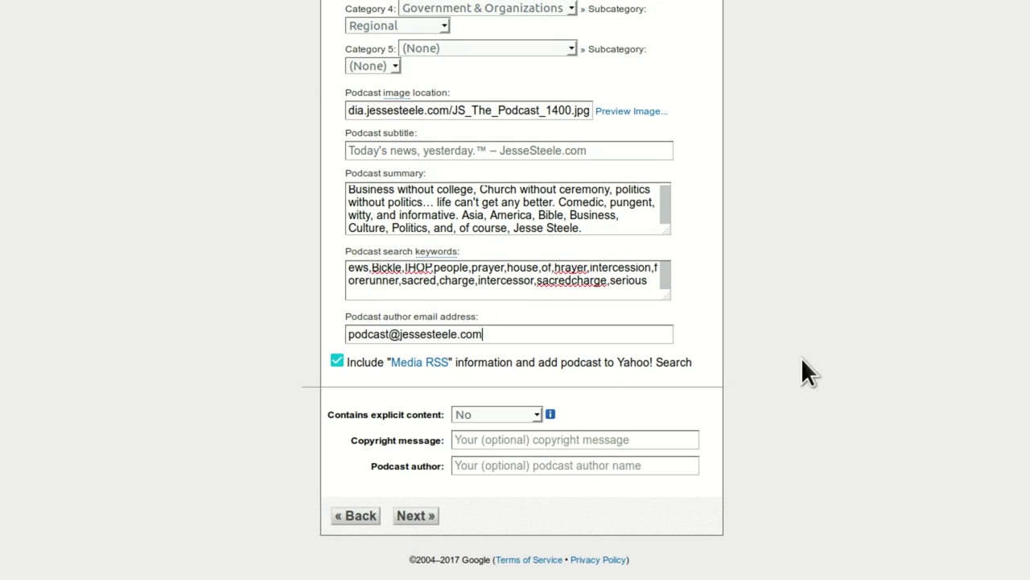
- Begin the copyright message with 'Copyright ©' followed by the author's name
{"action": "left_click", "coordinate": [562, 439]}
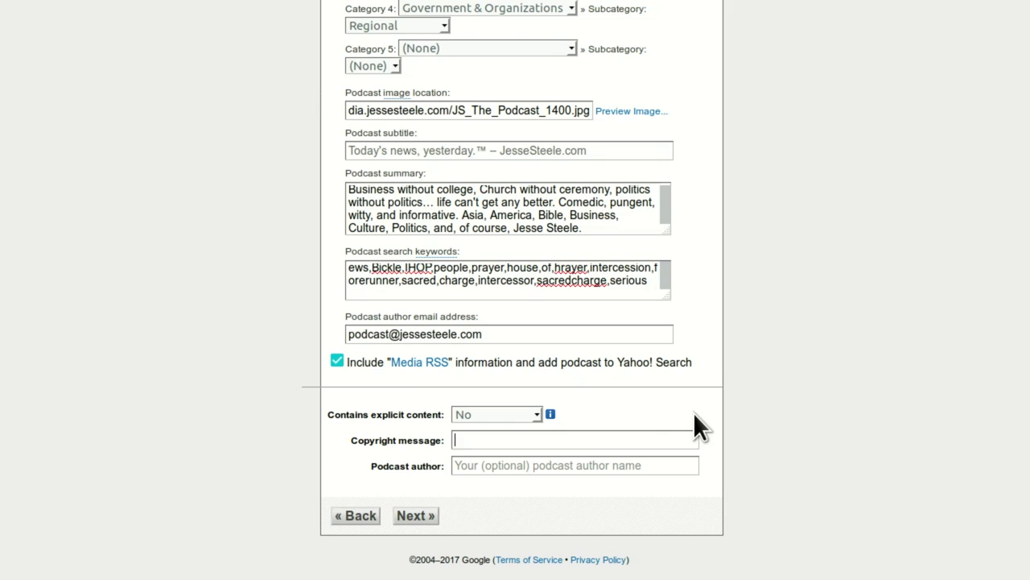
{"action": "type", "text": "Copyright"}
{"action": "type", "text": "© Jesse"}
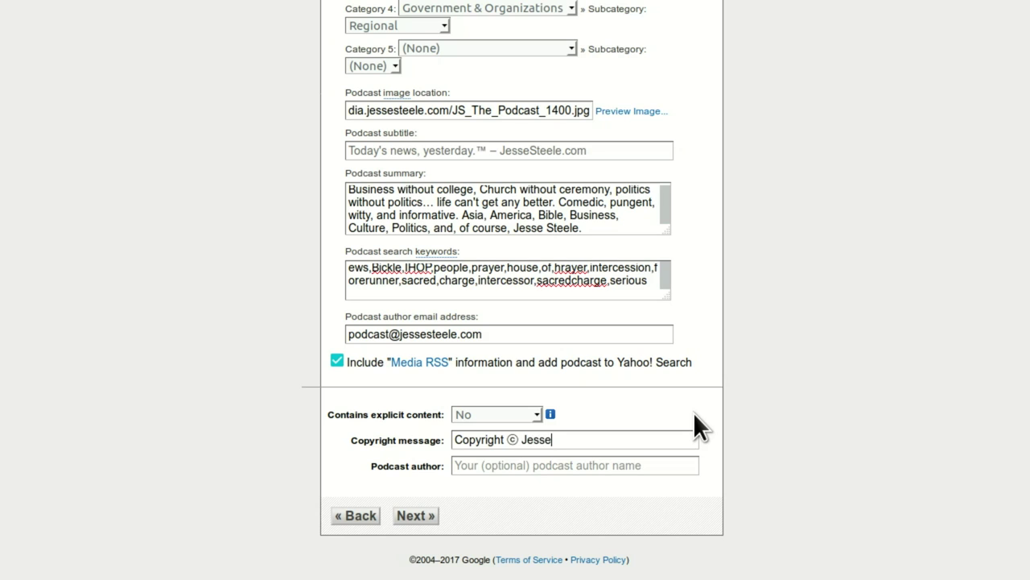
{"action": "type", "text": " Steele"}
- Copy the author's name from the copyright message into the Podcast author field
{"action": "left_click", "coordinate": [600, 464]}
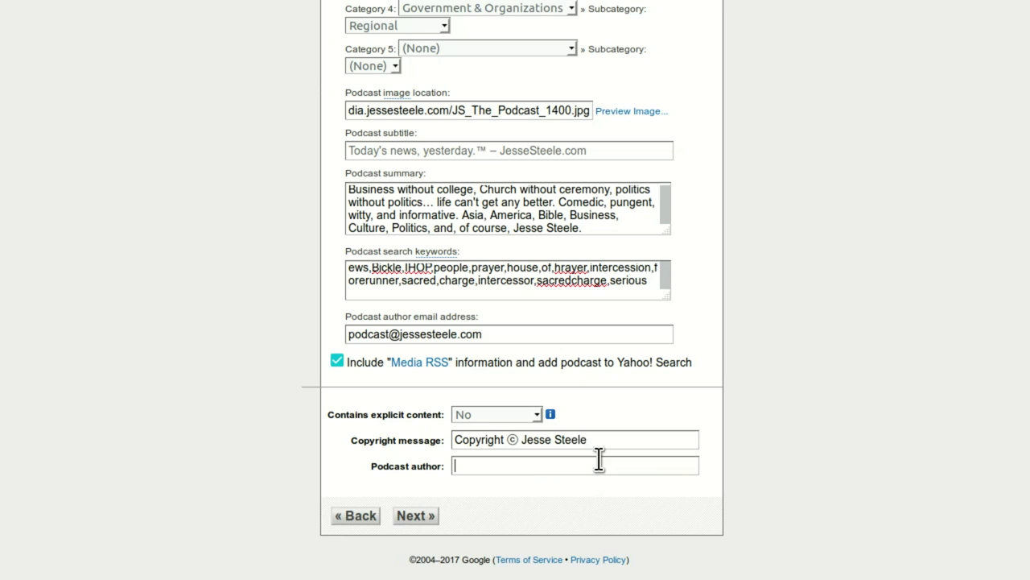
{"action": "left_click_drag", "start_coordinate": [593, 440], "coordinate": [520, 439]}
{"action": "right_click", "coordinate": [542, 439]}
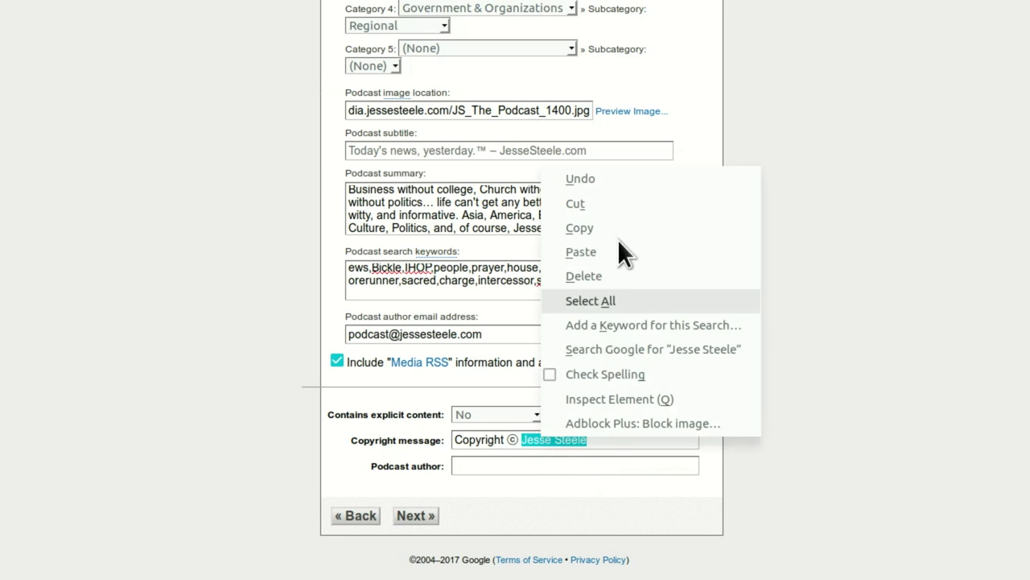
{"action": "left_click", "coordinate": [606, 225]}
{"action": "left_click", "coordinate": [511, 463]}
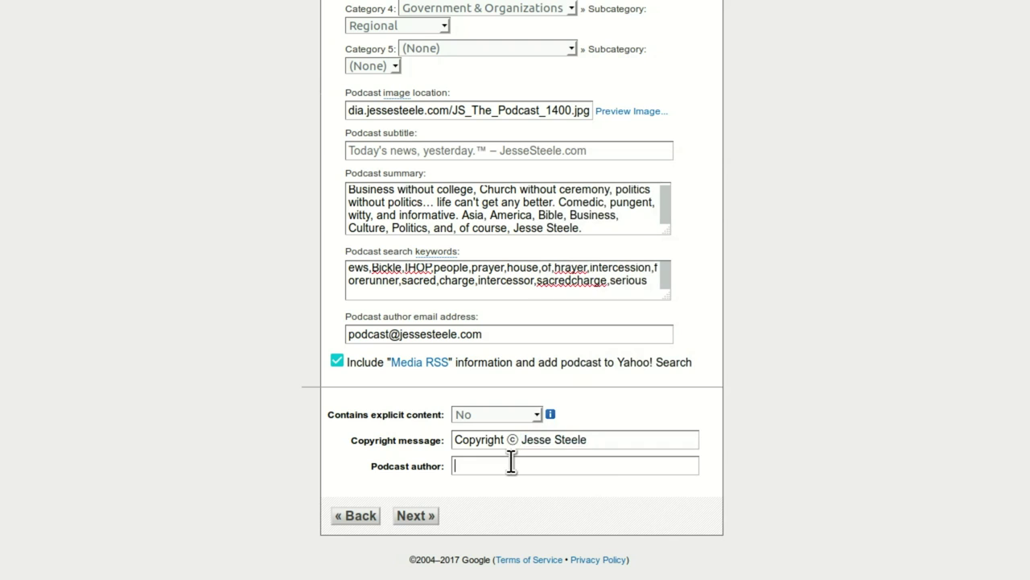
{"action": "right_click", "coordinate": [511, 463]}
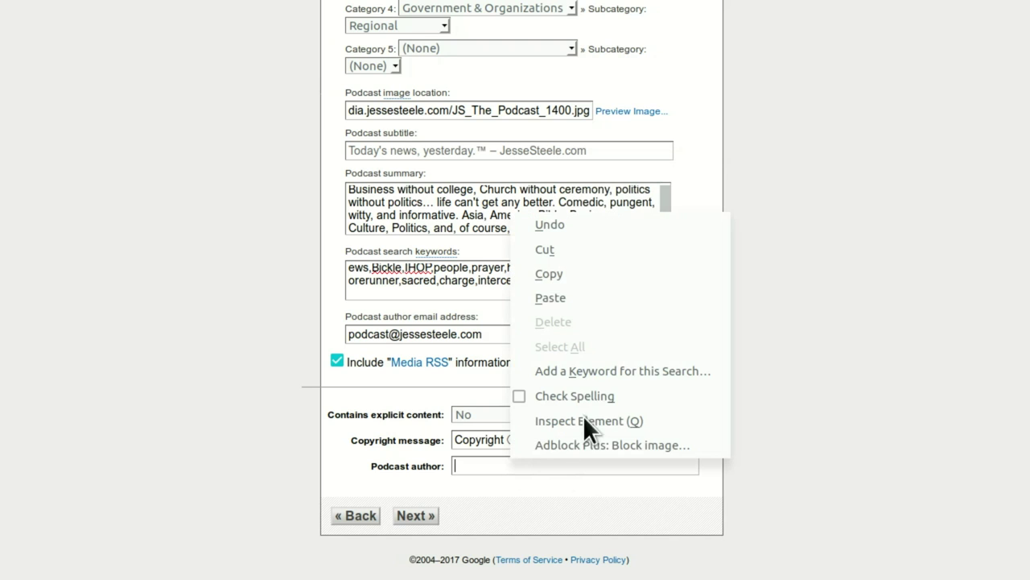
{"action": "left_click", "coordinate": [565, 294]}
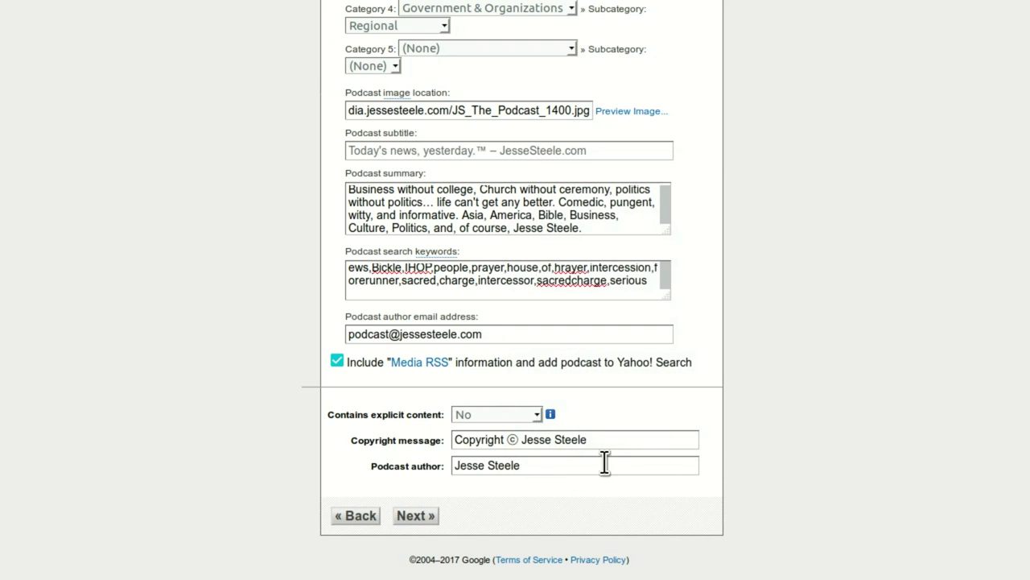
- End the copyright with '. All rights reserved. No rights waived. Be nice.' and submit
{"action": "left_click", "coordinate": [600, 439]}
{"action": "type", "text": ". Al"}
{"action": "type", "text": "l righ"}
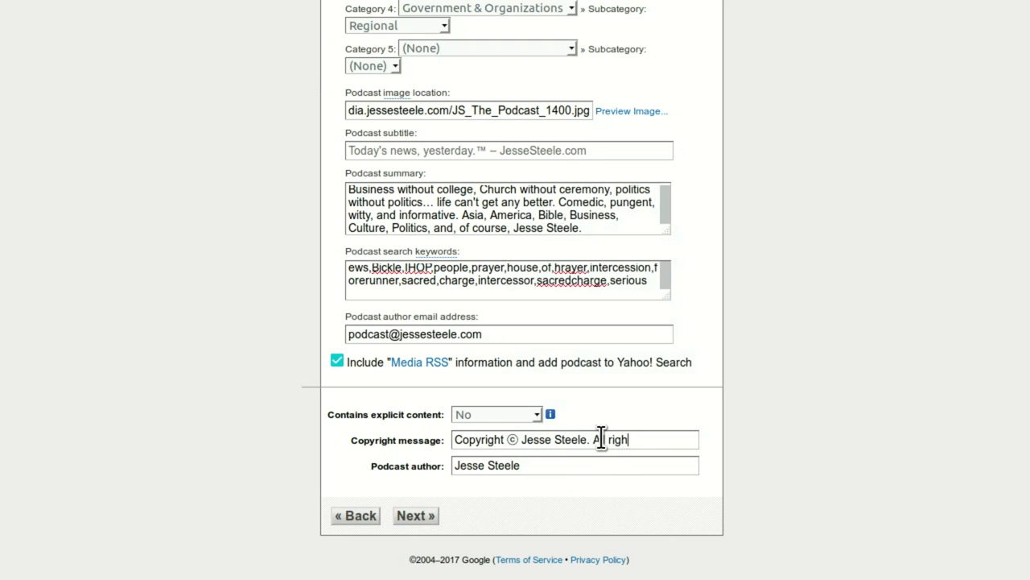
{"action": "type", "text": "ts reserved. No rights waived. "}
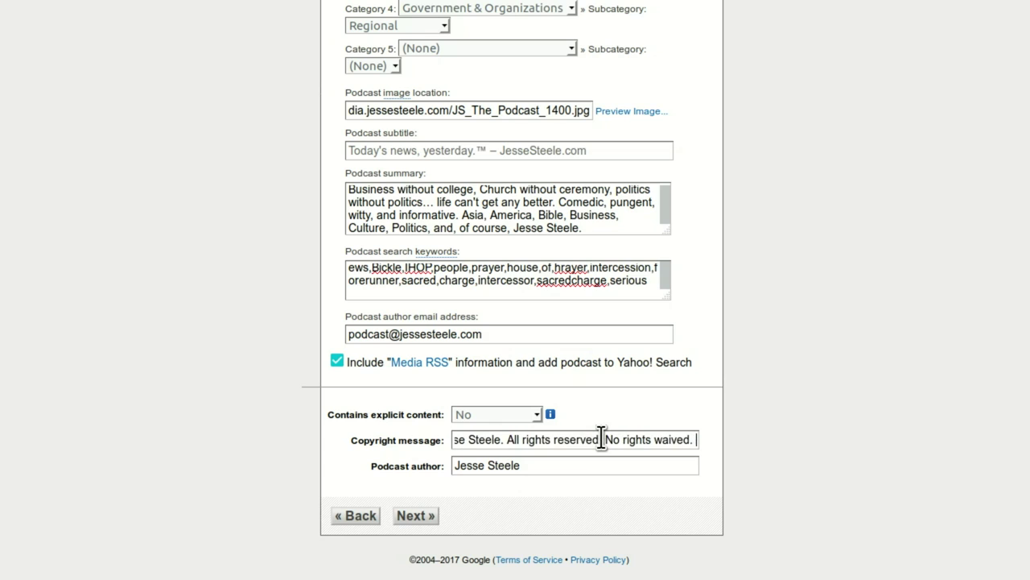
{"action": "type", "text": "Be nice."}
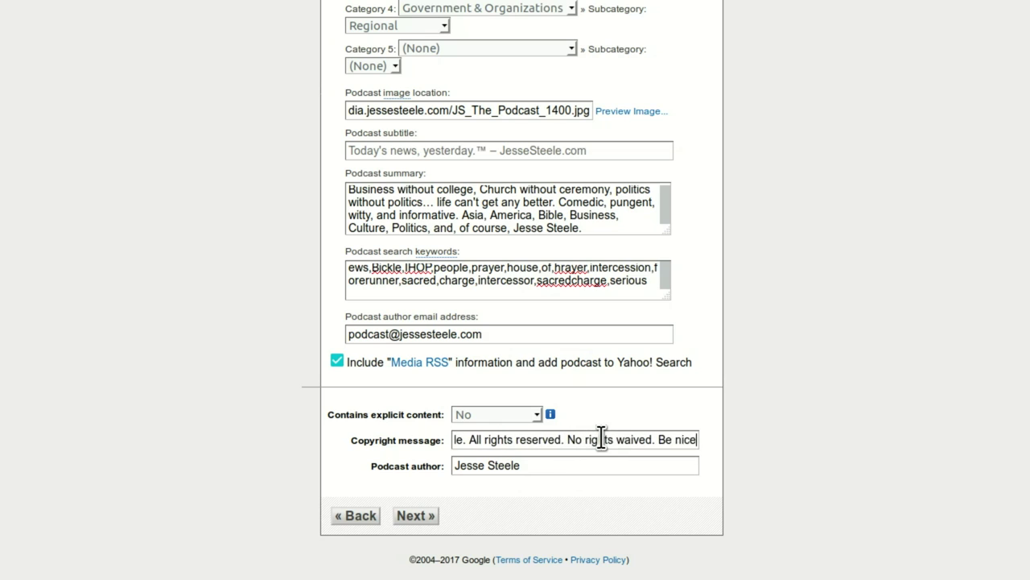
{"action": "left_click", "coordinate": [408, 511]}
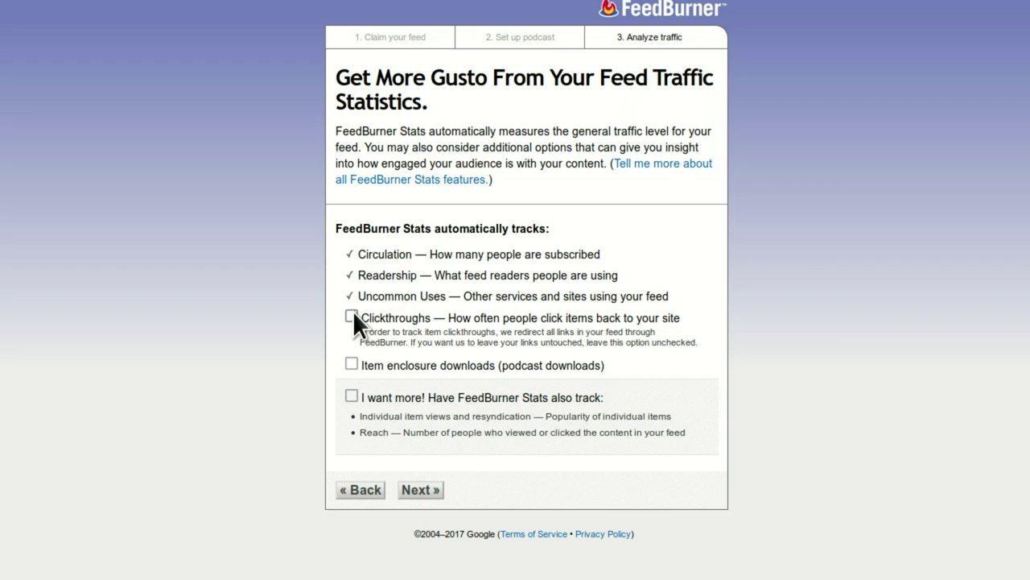
- Enable item enclosure download and 'I want more!' stats tracking, then finish the feed setup
{"action": "left_click", "coordinate": [352, 364]}
{"action": "left_click", "coordinate": [353, 395]}
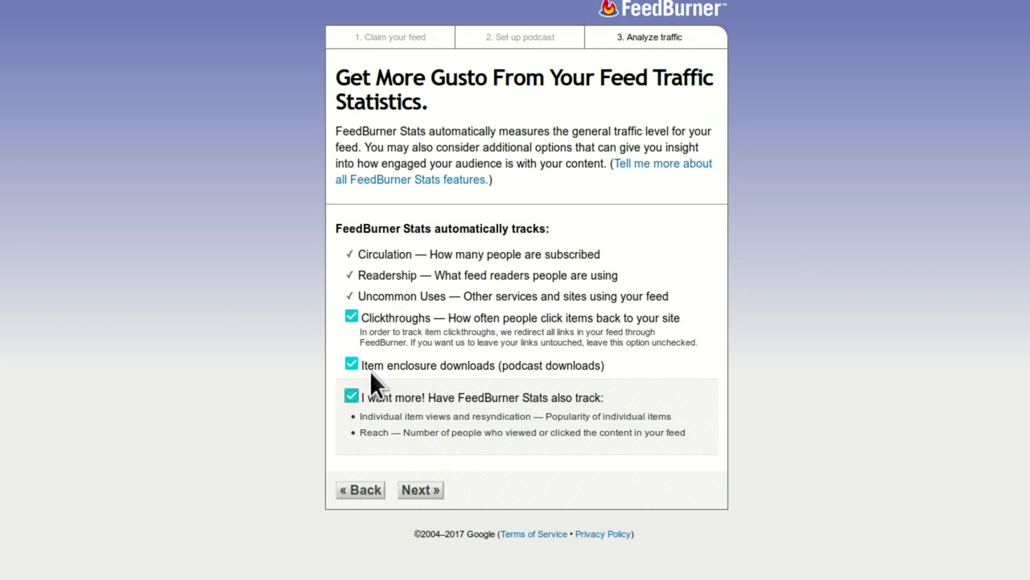
{"action": "left_click", "coordinate": [426, 490]}
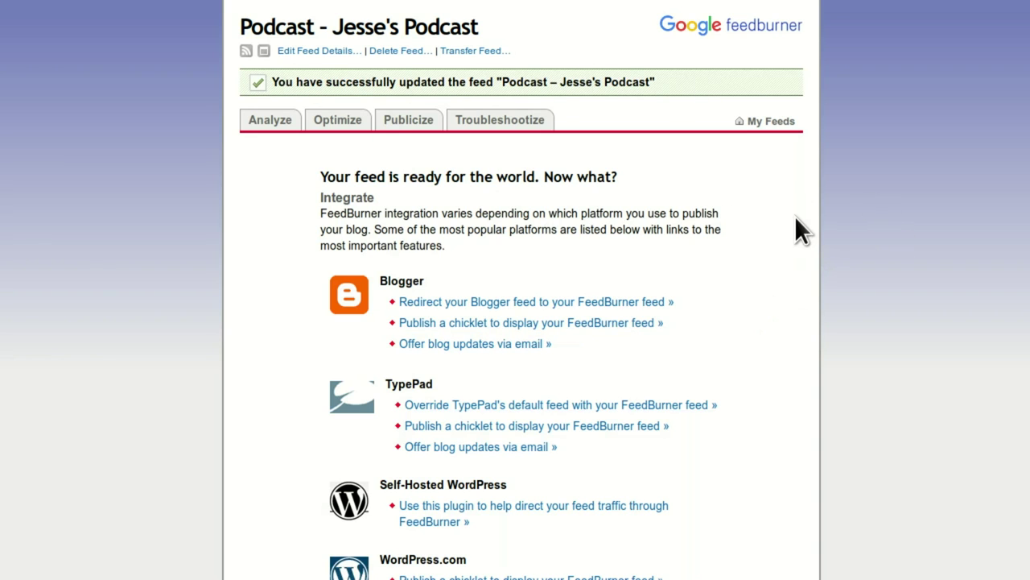
{"action": "scroll", "coordinate": [826, 351], "scroll_direction": "down", "scroll_amount": 3}
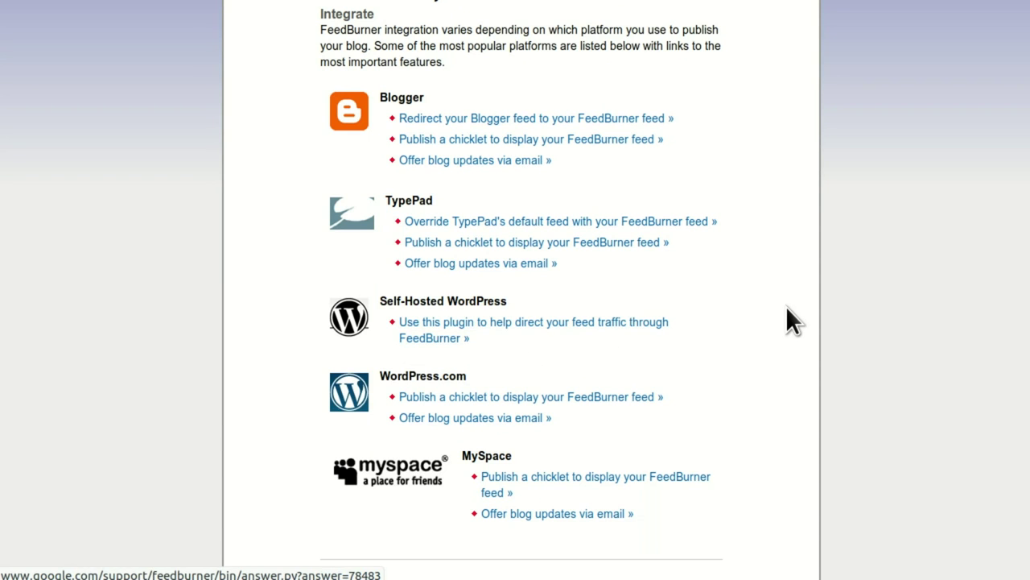
{"action": "scroll", "coordinate": [786, 307], "scroll_direction": "up", "scroll_amount": 3}
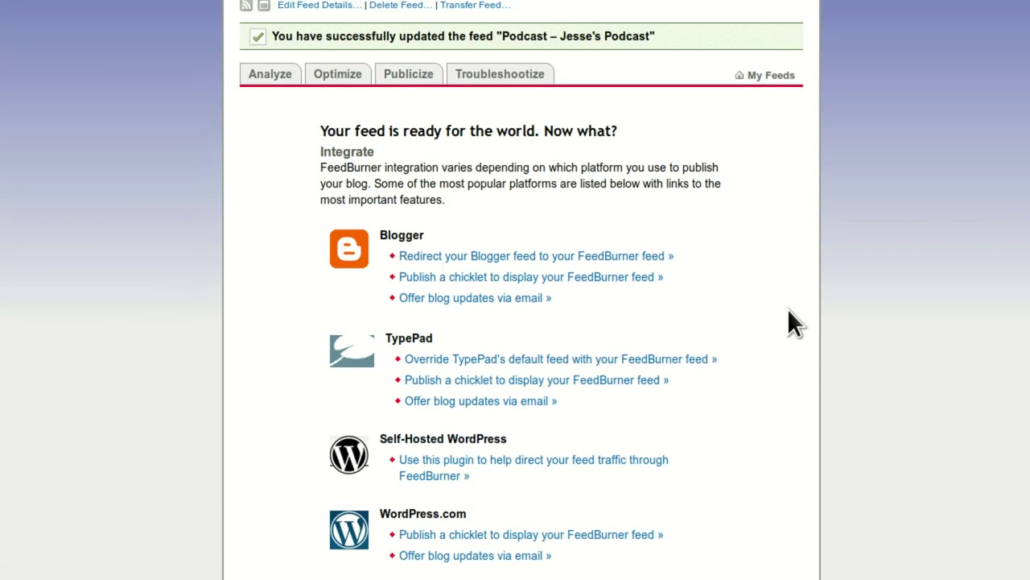
{"action": "scroll", "coordinate": [760, 72], "scroll_direction": "up", "scroll_amount": 1}
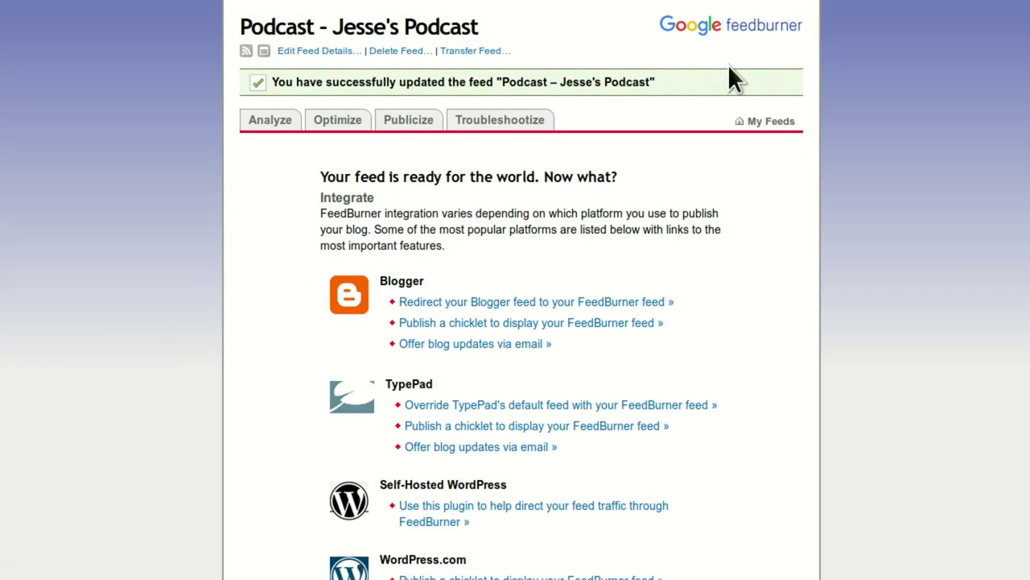
- Open the feed's SmartCast podcasting and iTunes settings under Optimize and review them
{"action": "left_click", "coordinate": [338, 125]}
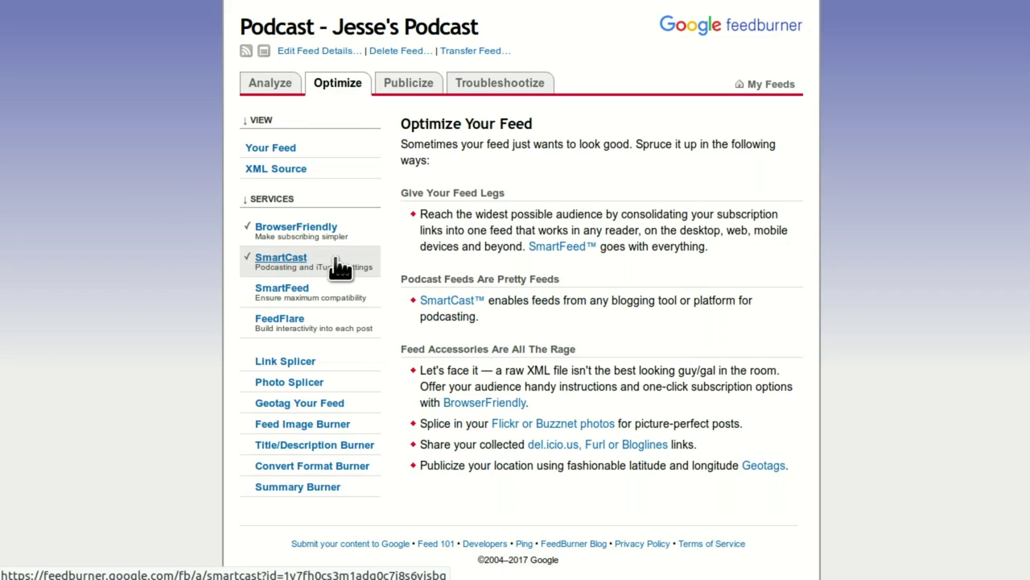
{"action": "left_click", "coordinate": [329, 269]}
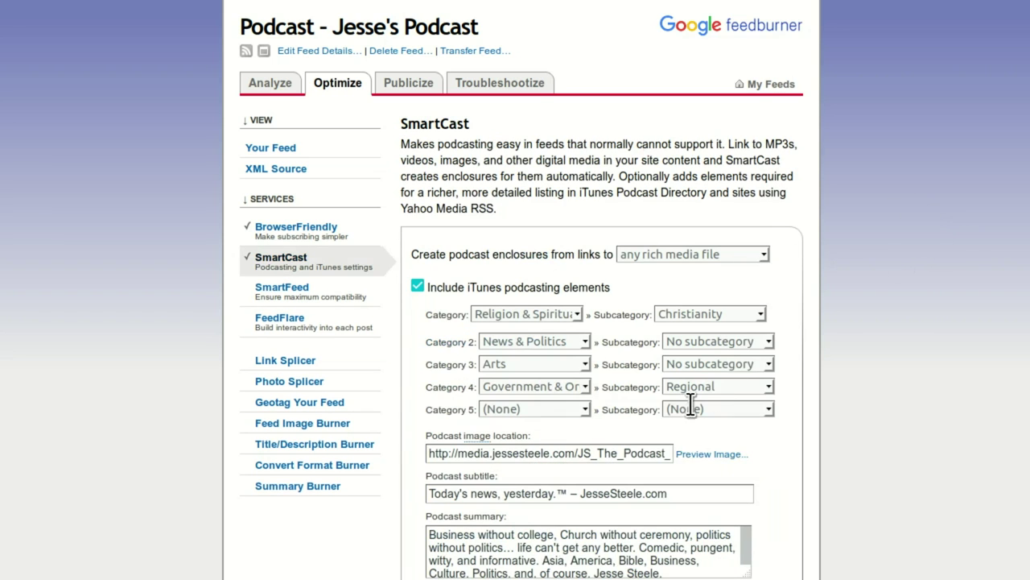
{"action": "scroll", "coordinate": [849, 258], "scroll_direction": "down", "scroll_amount": 3}
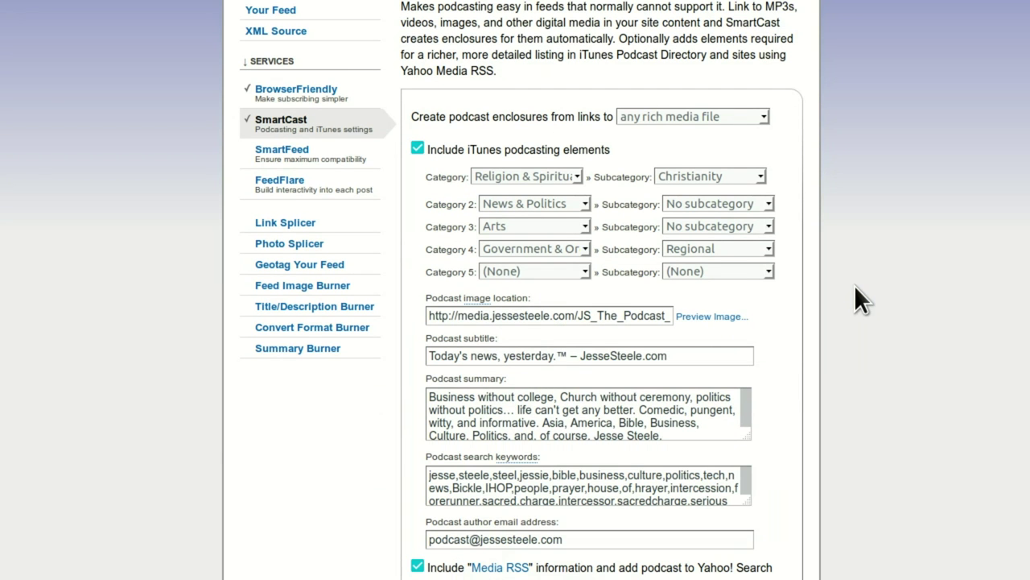
{"action": "scroll", "coordinate": [864, 353], "scroll_direction": "down", "scroll_amount": 3}
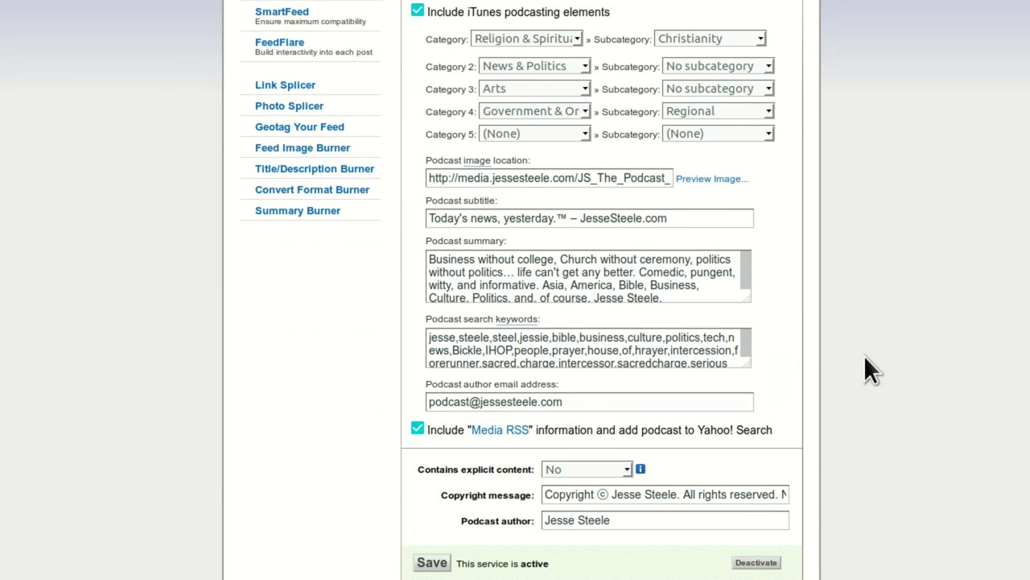
{"action": "scroll", "coordinate": [864, 355], "scroll_direction": "down", "scroll_amount": 3}
{"action": "scroll", "coordinate": [861, 354], "scroll_direction": "up", "scroll_amount": 9}
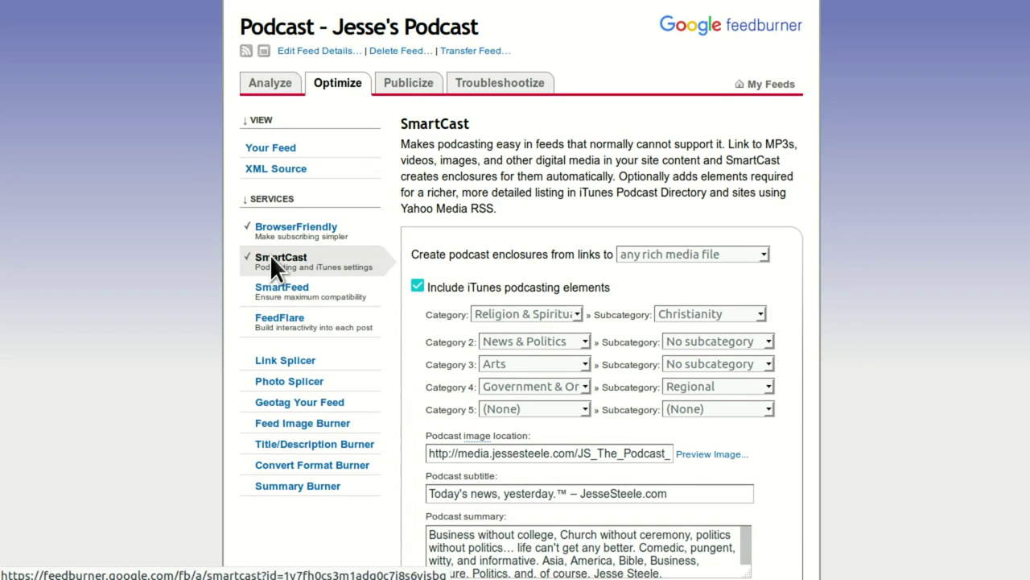
- Check the Podcast image location against the JS_The_Podcast_1400.jpg file on the desktop
{"action": "left_click_drag", "start_coordinate": [430, 453], "coordinate": [696, 453]}
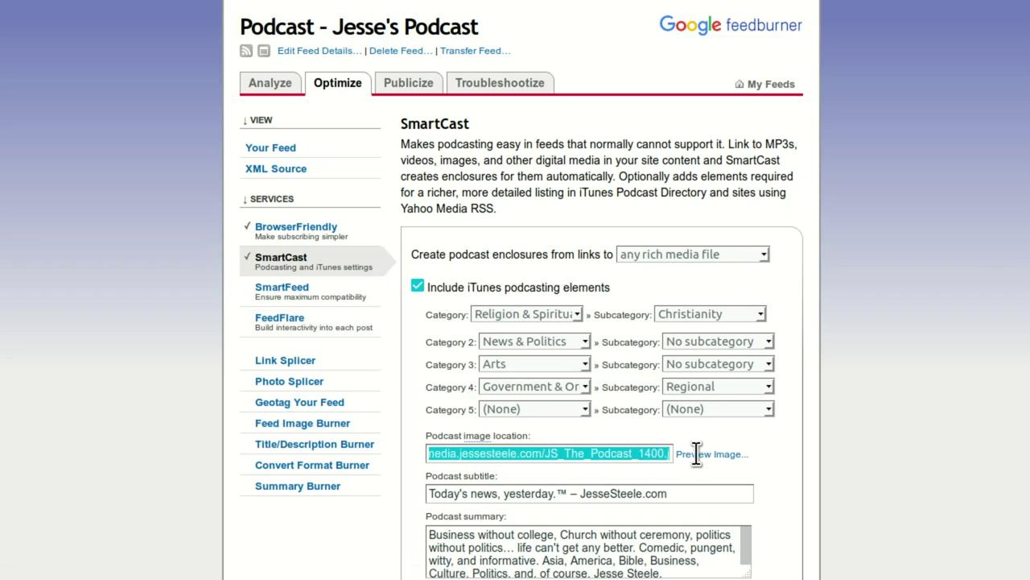
{"action": "left_click", "coordinate": [625, 453]}
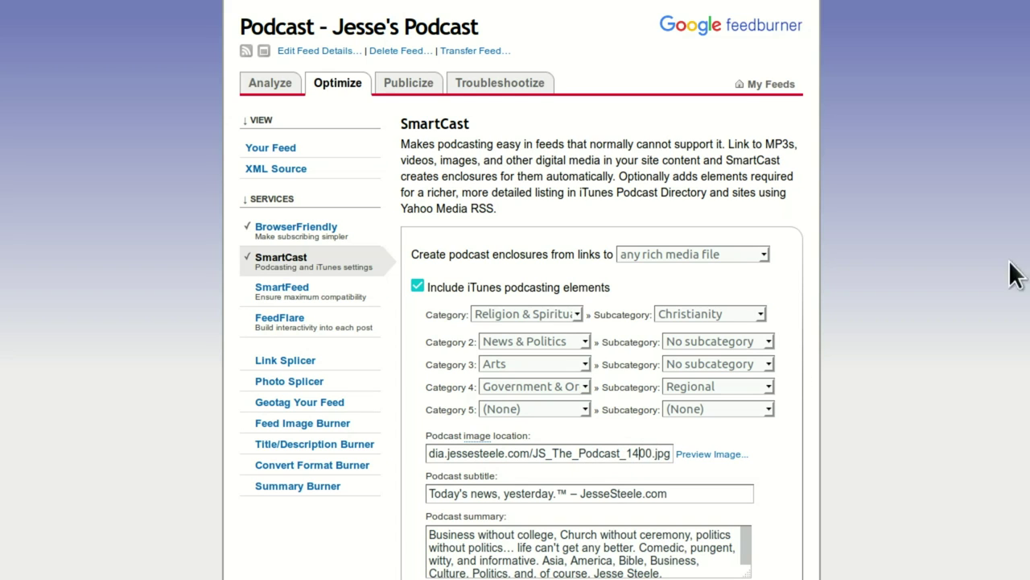
{"action": "key", "text": "alt+Tab"}
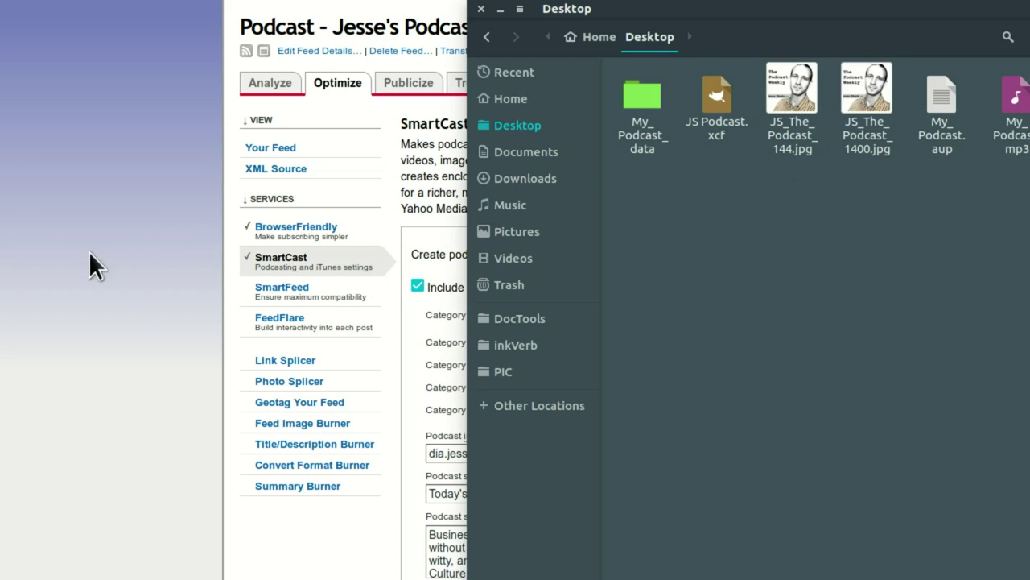
{"action": "left_click", "coordinate": [132, 379]}
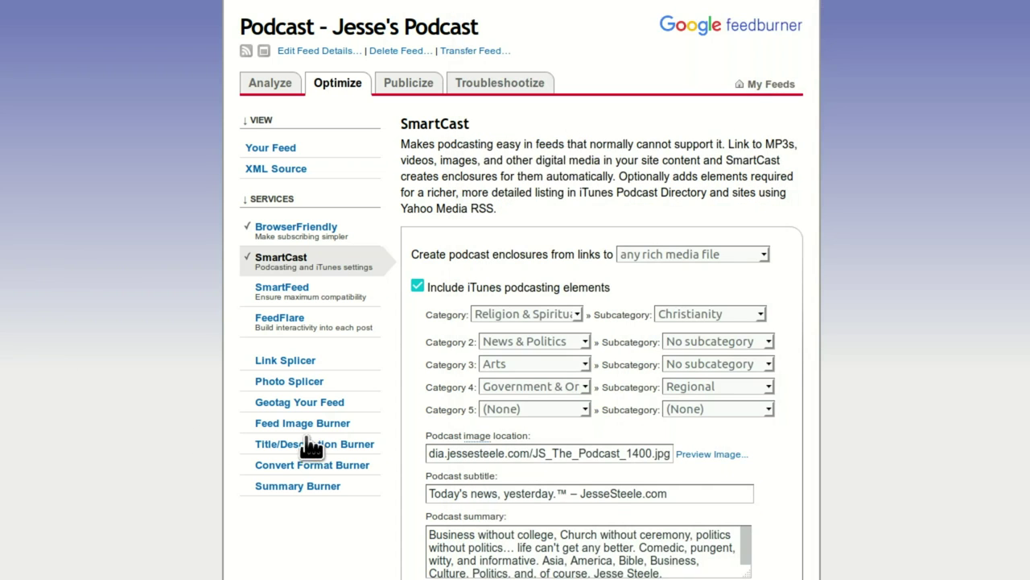
- In Feed Image Burner, set the image source to the custom JS_The_Podcast_144.jpg image URL
{"action": "left_click", "coordinate": [296, 425]}
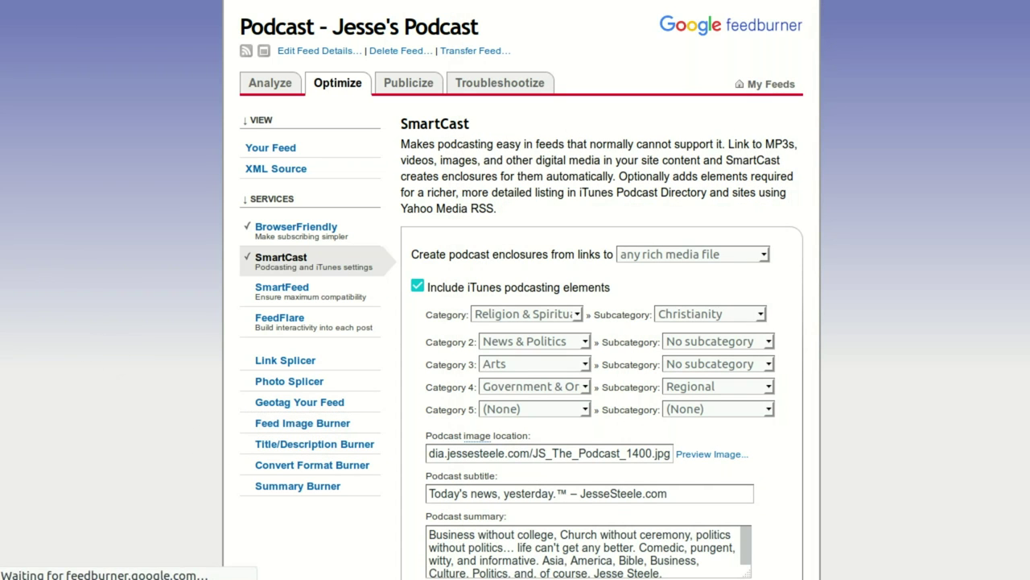
{"action": "key", "text": "alt+Tab"}
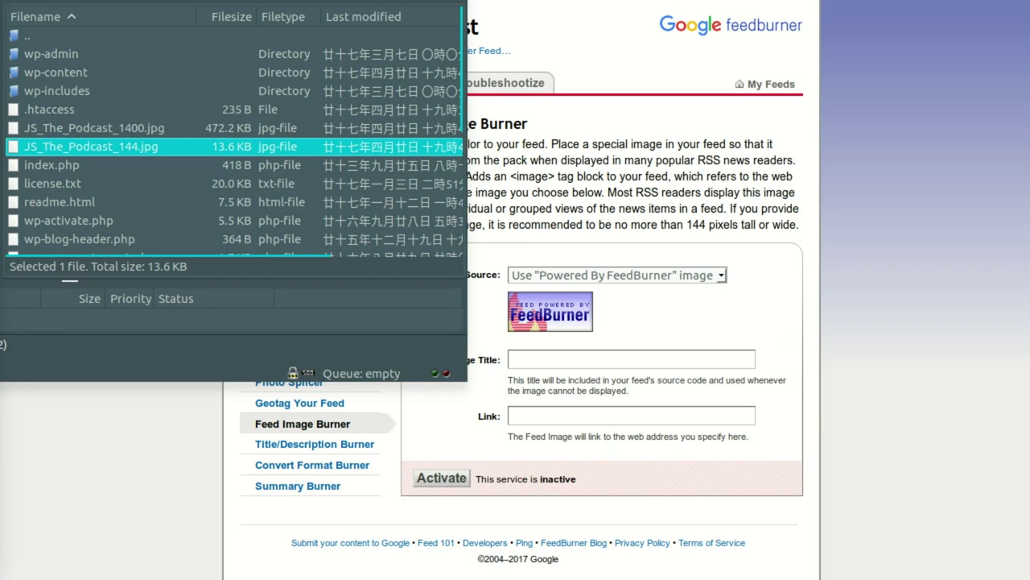
{"action": "left_click", "coordinate": [899, 352]}
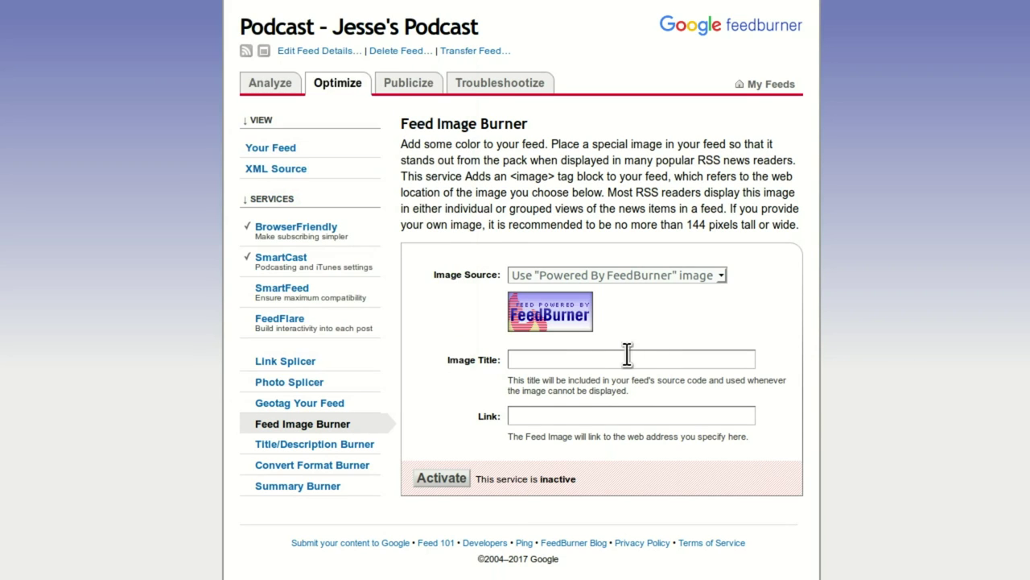
{"action": "left_click", "coordinate": [547, 416]}
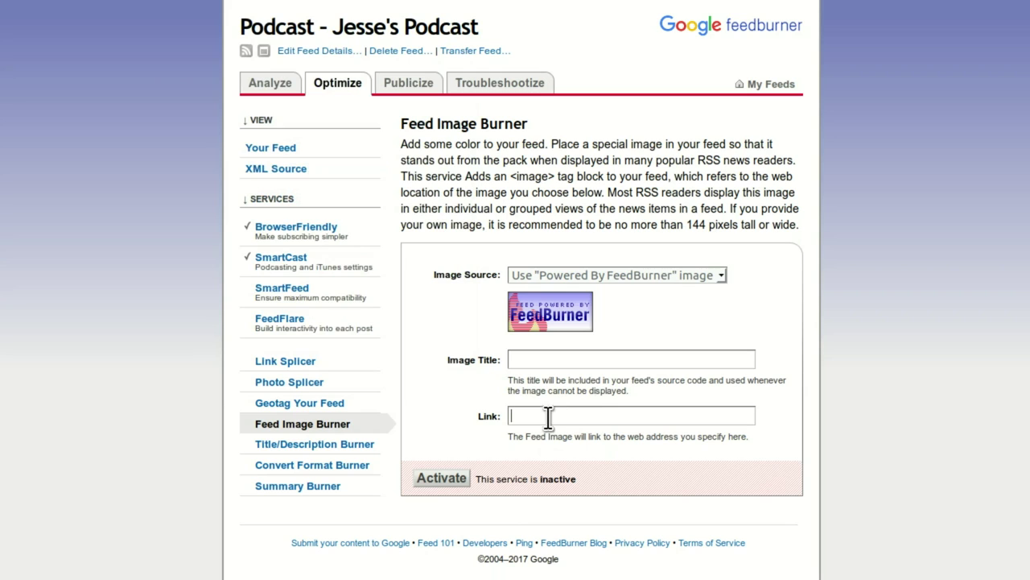
{"action": "left_click", "coordinate": [720, 275]}
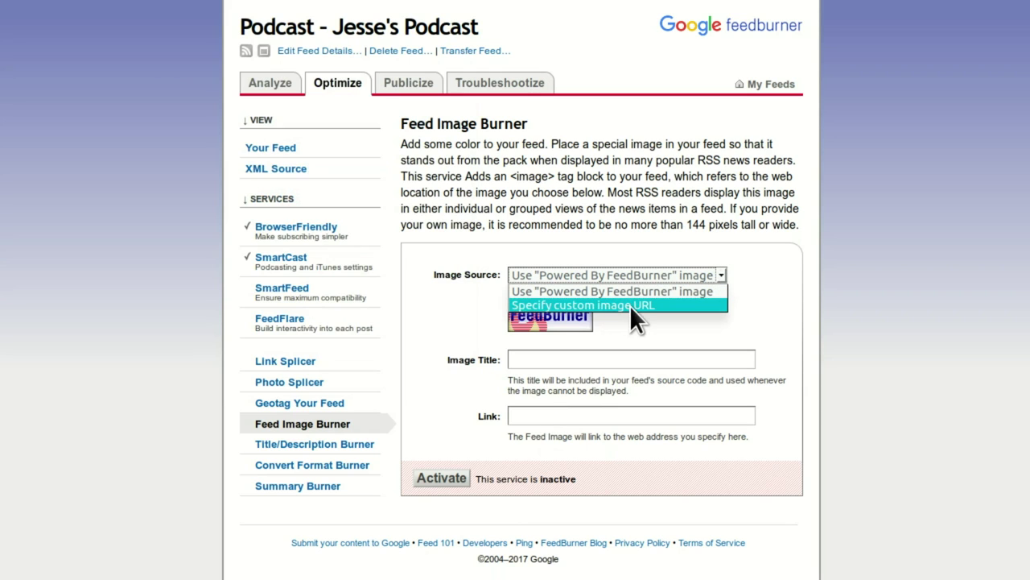
{"action": "left_click", "coordinate": [776, 300]}
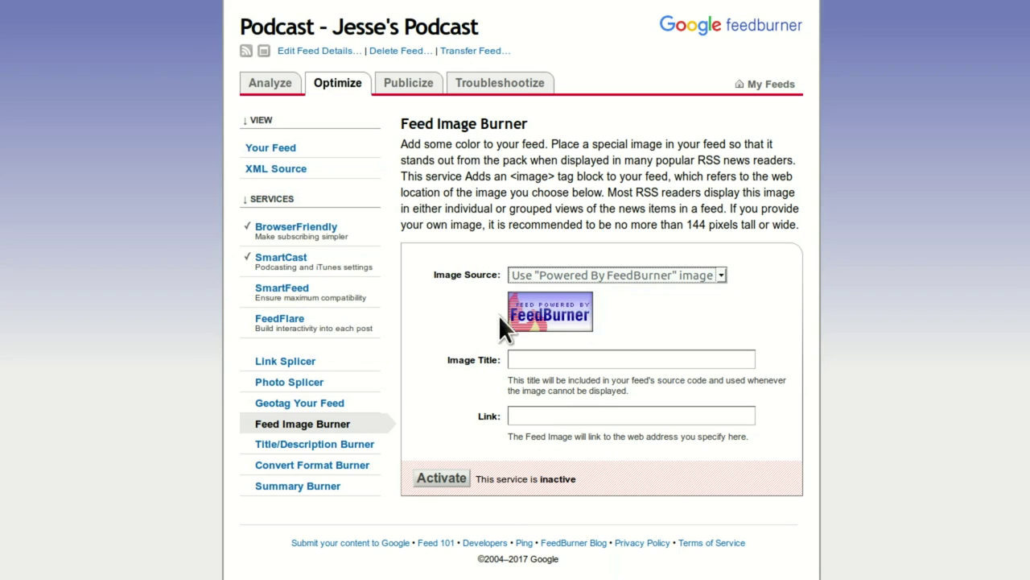
{"action": "left_click", "coordinate": [635, 276]}
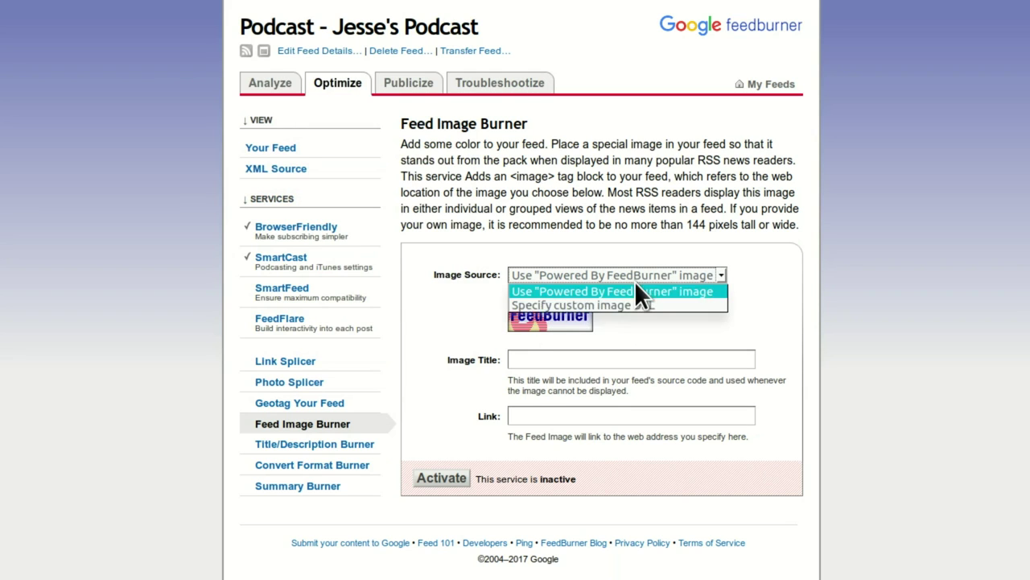
{"action": "left_click", "coordinate": [627, 304]}
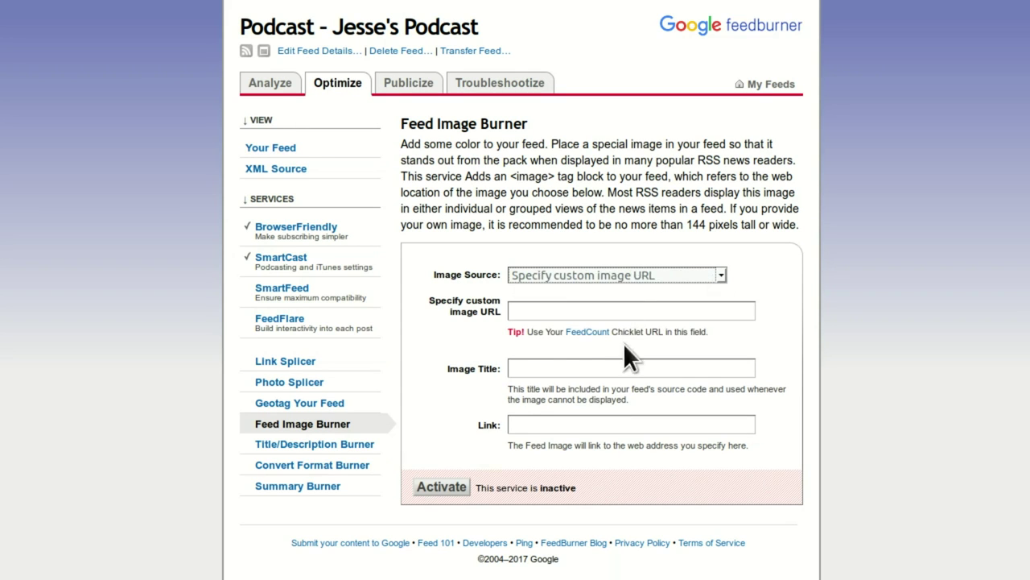
{"action": "left_click", "coordinate": [540, 312]}
{"action": "type", "text": "http://media.jessesteele.com/JS_The_Podcast_144.jpg"}
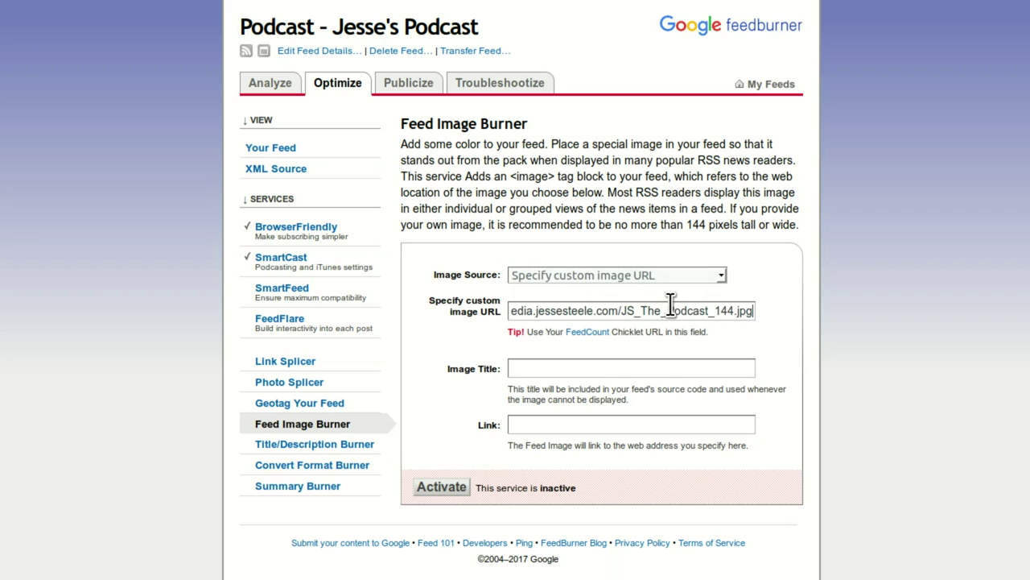
{"action": "left_click", "coordinate": [616, 367]}
{"action": "type", "text": "Jesse St"}
{"action": "key", "text": "BackSpace"}
{"action": "key", "text": "BackSpace"}
{"action": "key", "text": "BackSpace"}
{"action": "left_click", "coordinate": [708, 423]}
{"action": "type", "text": "http://jess"}
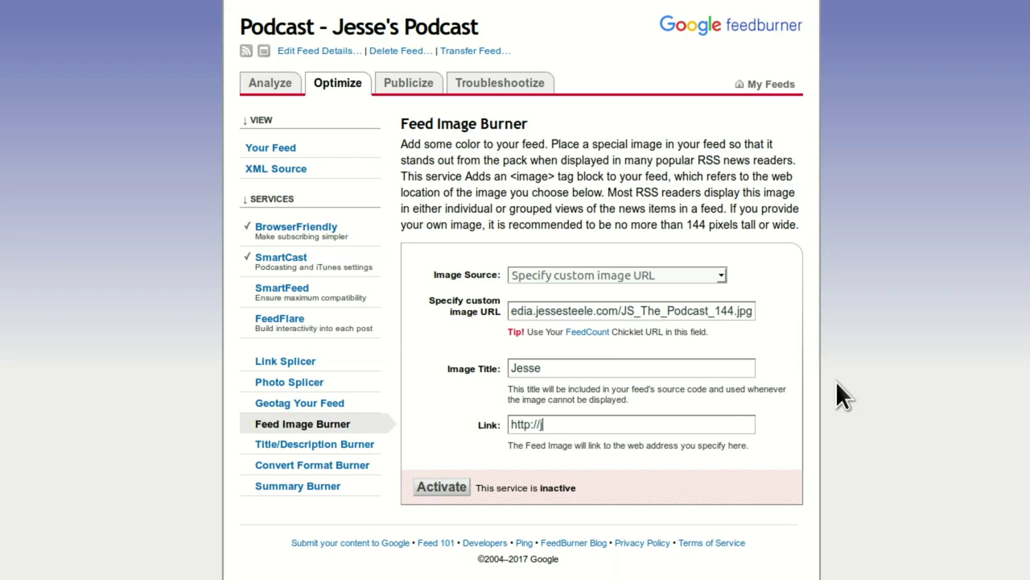
{"action": "type", "text": "esteele.com"}
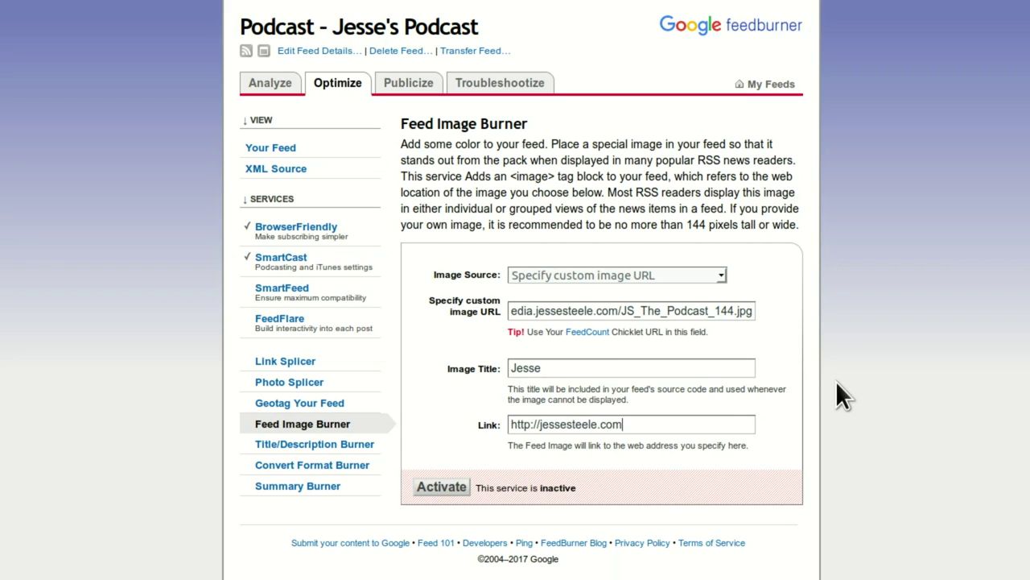
{"action": "left_click", "coordinate": [433, 487]}
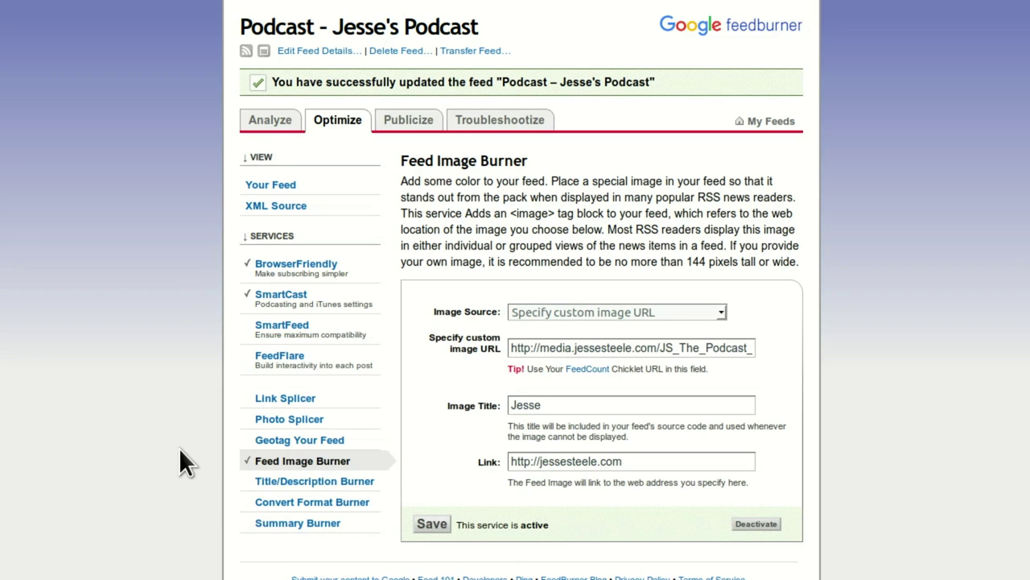
{"action": "left_click", "coordinate": [284, 484]}
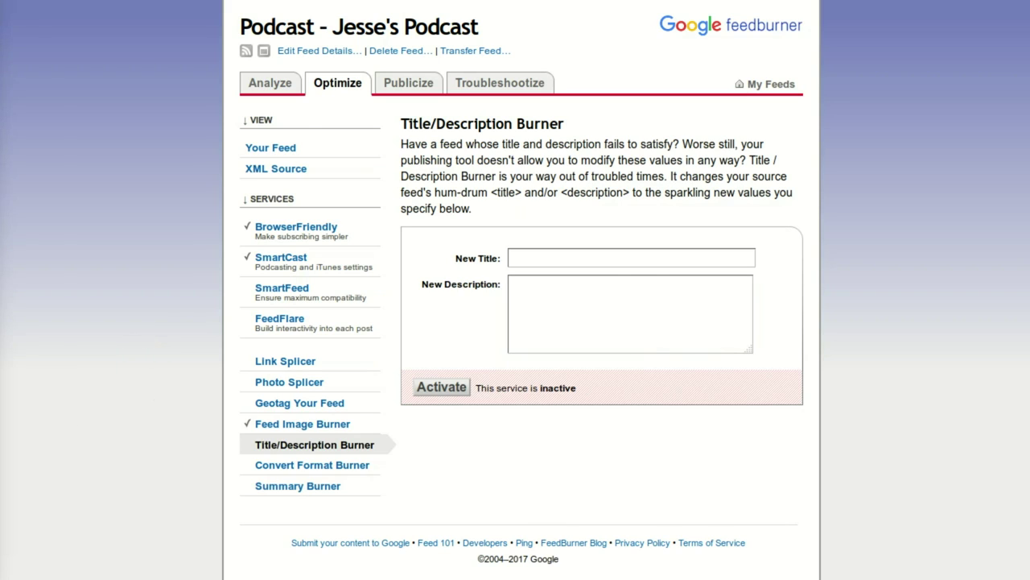
- Paste a title ending 'The Podcast Weekly' and description 'Today's news, yesterday.™', then activate
{"action": "left_click", "coordinate": [617, 258]}
{"action": "type", "text": "Jesse Steele – The Podcast Weekly"}
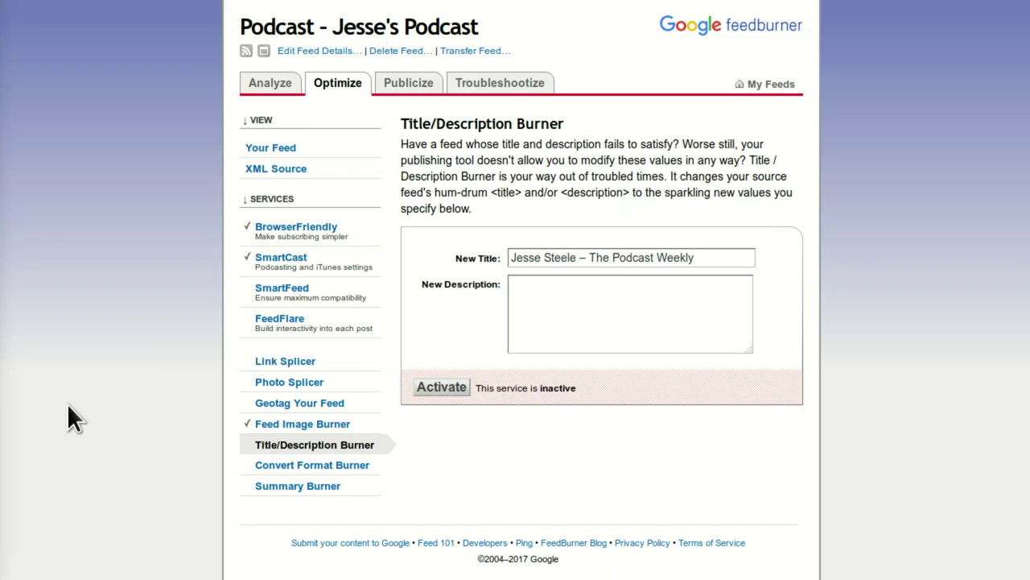
{"action": "left_click", "coordinate": [689, 297]}
{"action": "type", "text": "Today's news, yesterday.™"}
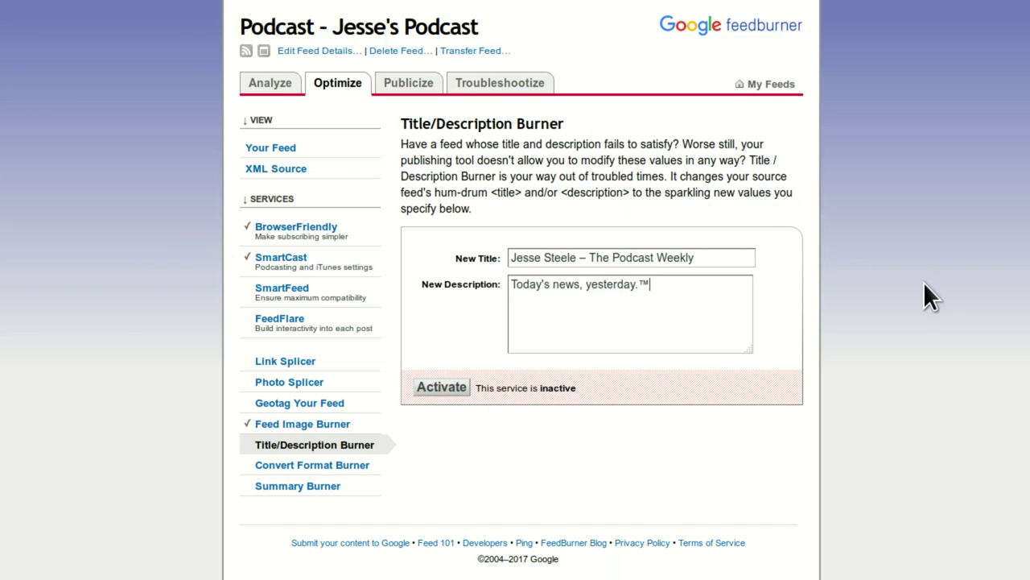
{"action": "left_click", "coordinate": [435, 387]}
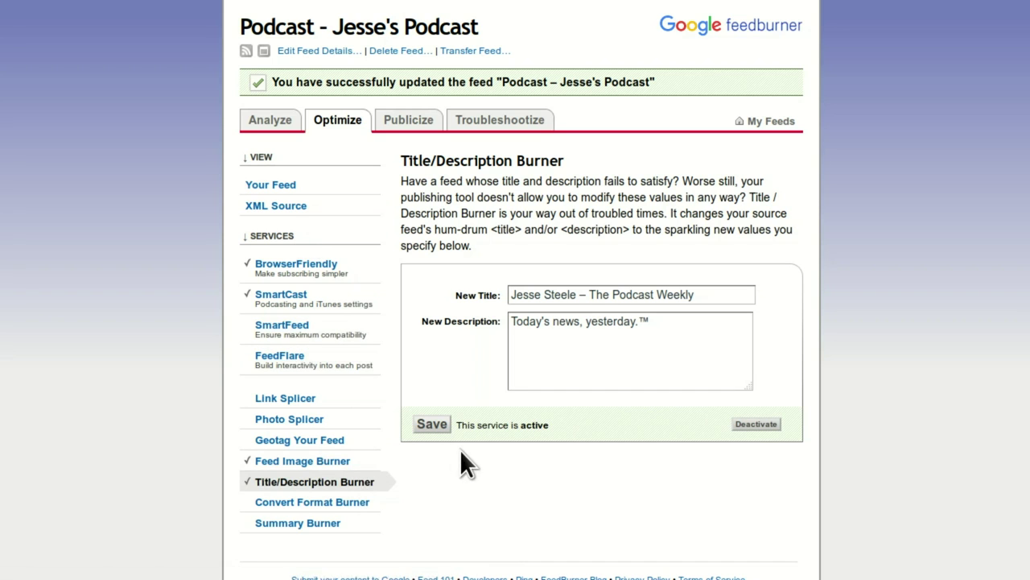
{"action": "left_click", "coordinate": [315, 52]}
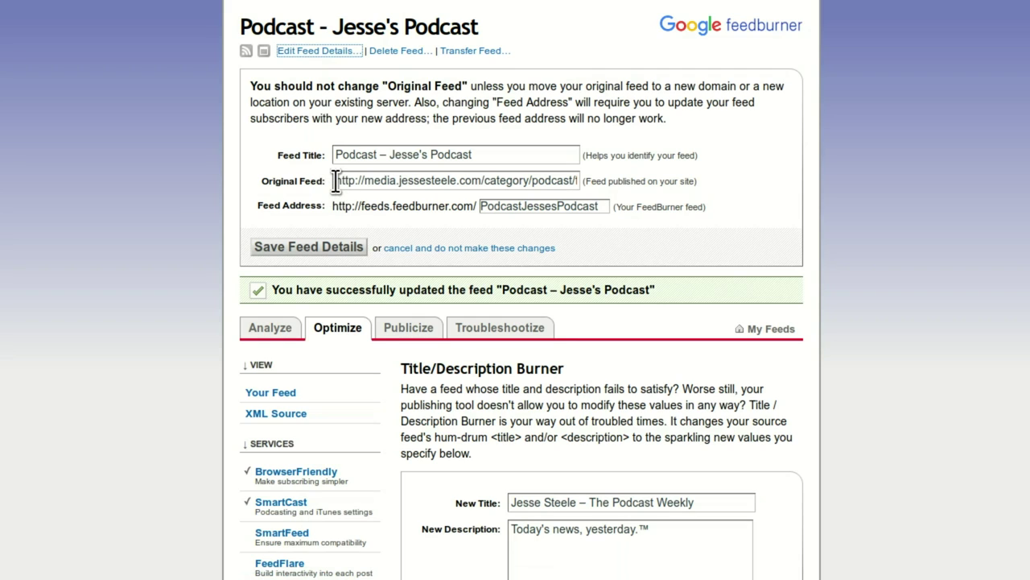
{"action": "left_click_drag", "start_coordinate": [336, 180], "coordinate": [605, 179]}
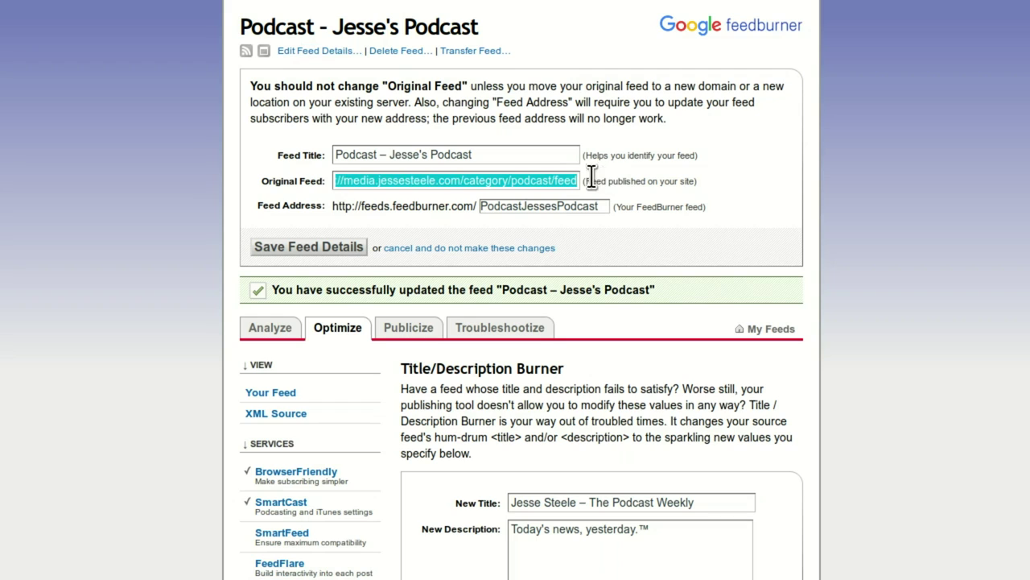
{"action": "left_click", "coordinate": [493, 180]}
{"action": "left_click_drag", "start_coordinate": [470, 180], "coordinate": [550, 181]}
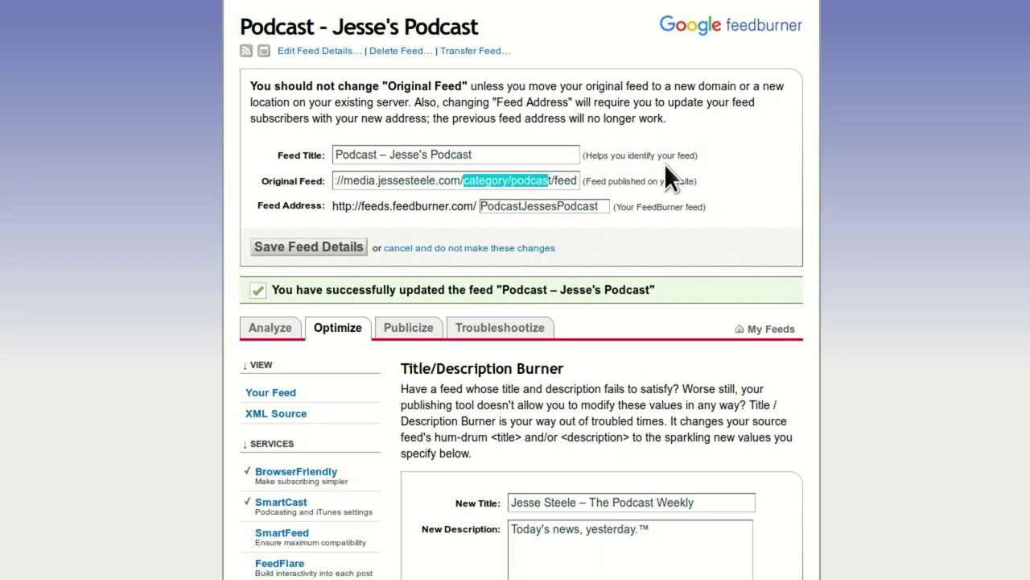
{"action": "key", "text": "Delete"}
{"action": "key", "text": "Delete"}
{"action": "key", "text": "Delete"}
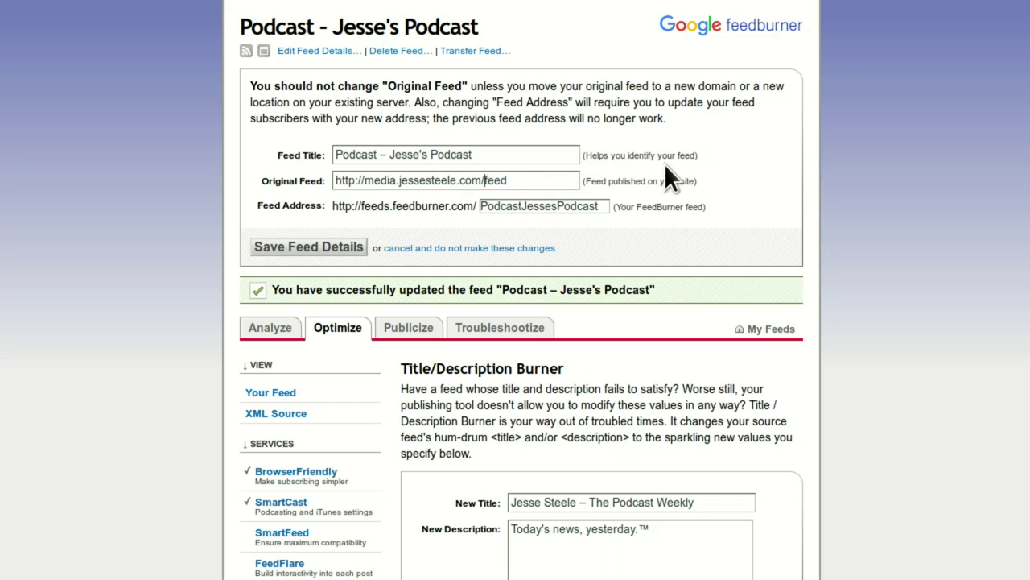
{"action": "left_click", "coordinate": [524, 180]}
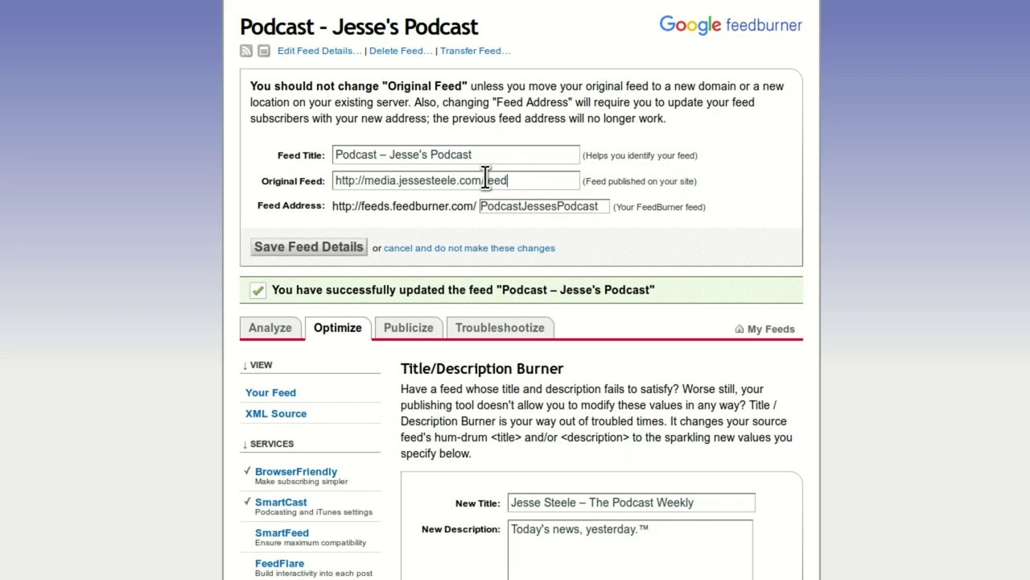
{"action": "mouse_move", "coordinate": [472, 179]}
{"action": "left_mouse_down"}
{"action": "mouse_move", "coordinate": [521, 181]}
{"action": "mouse_move", "coordinate": [481, 180]}
{"action": "left_mouse_up"}
{"action": "left_click", "coordinate": [522, 180]}
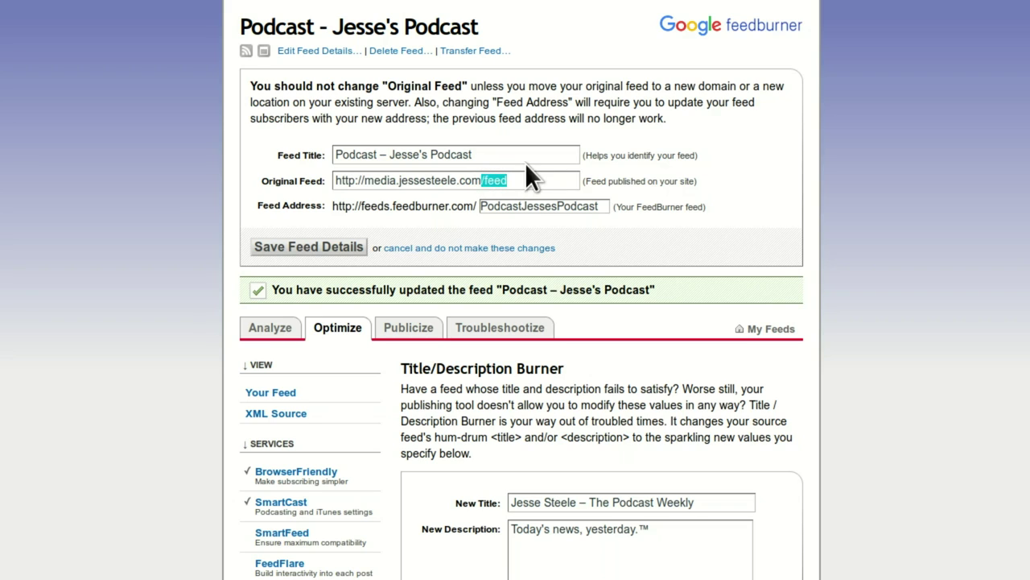
{"action": "left_click", "coordinate": [526, 181]}
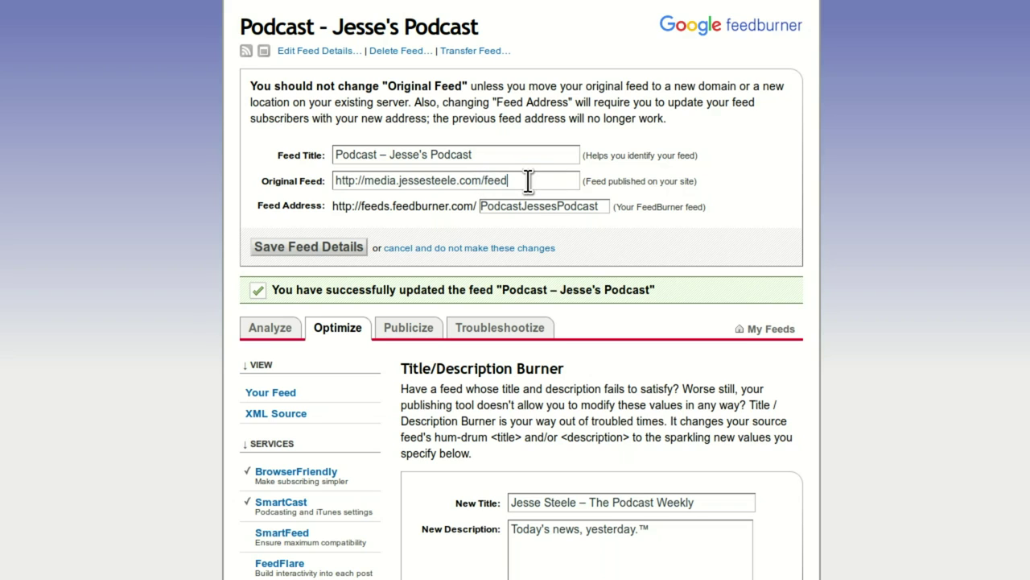
{"action": "left_click", "coordinate": [302, 247]}
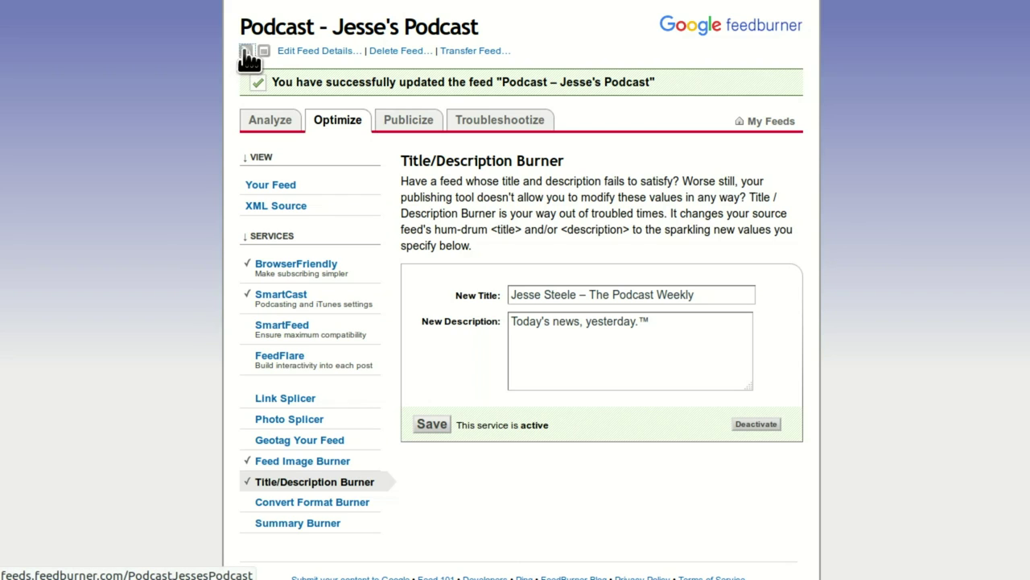
- Open the feed's preview page
{"action": "left_click", "coordinate": [246, 51]}
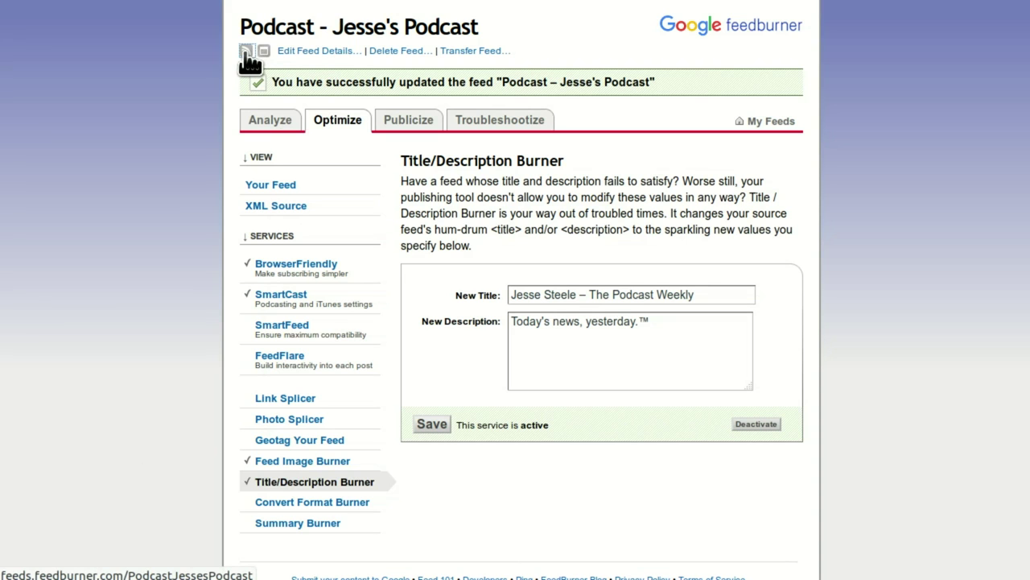
- Reopen the feed details editor and inspect the FeedBurner feed address
{"action": "left_click", "coordinate": [308, 53]}
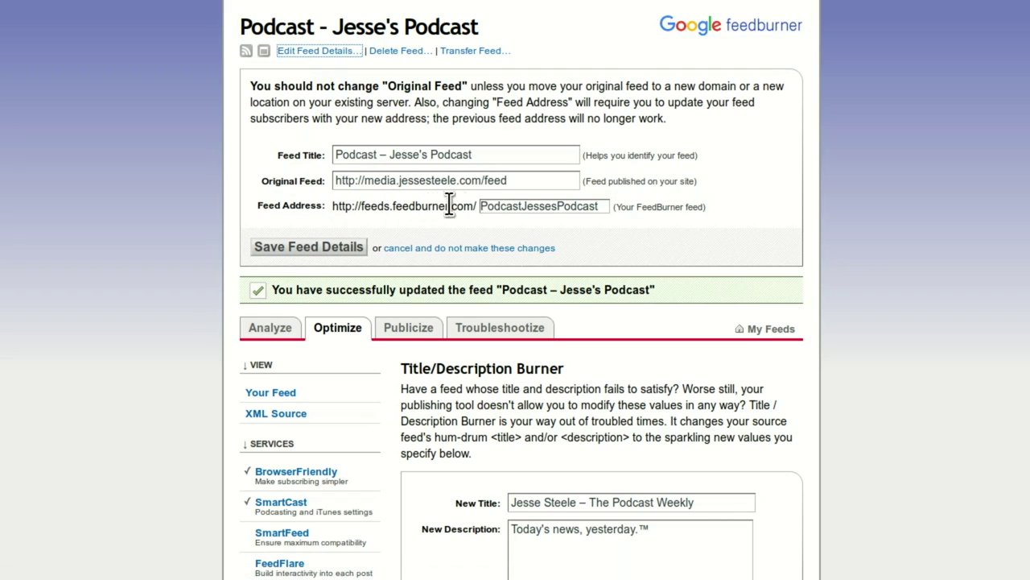
{"action": "left_click_drag", "start_coordinate": [480, 206], "coordinate": [490, 209]}
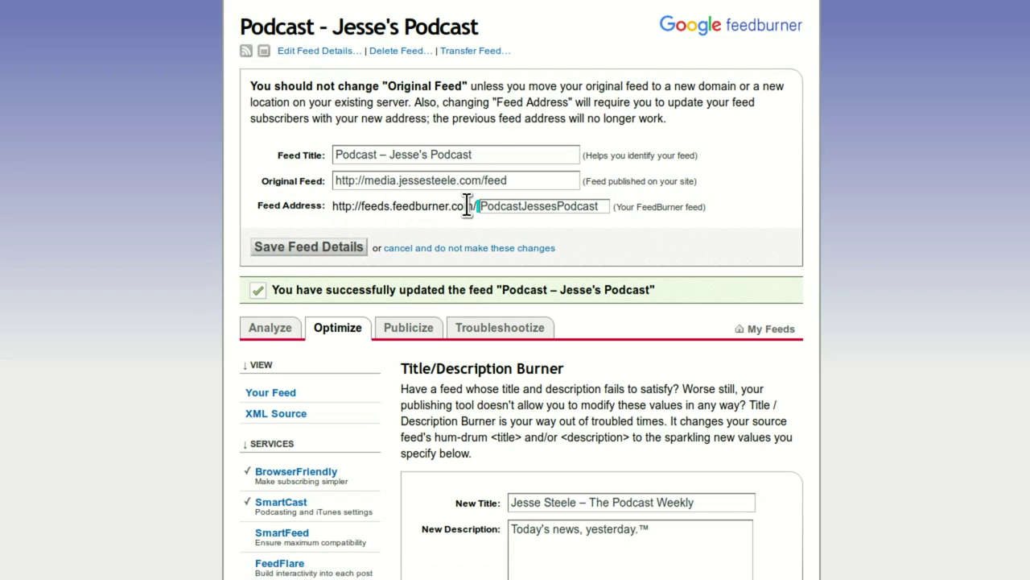
{"action": "left_click", "coordinate": [421, 207]}
- Copy the RSS feed link and open the feed's subscribe page
{"action": "right_click", "coordinate": [247, 53]}
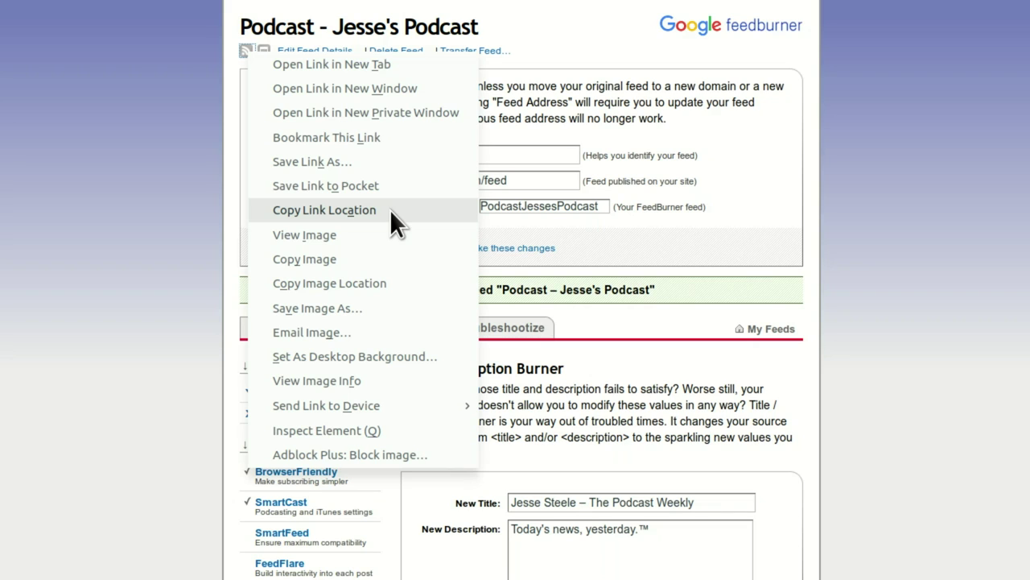
{"action": "key", "text": "Escape"}
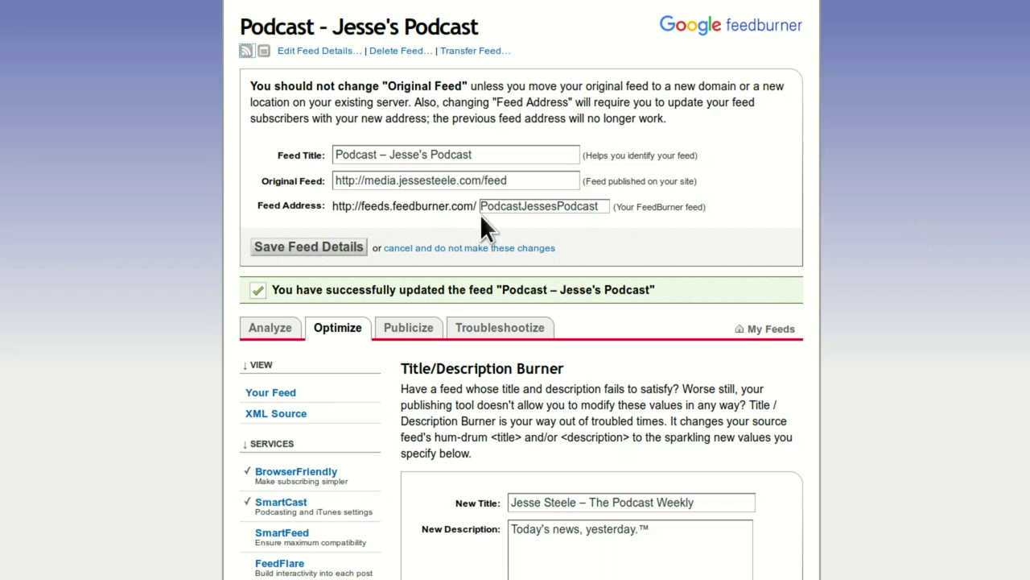
{"action": "right_click", "coordinate": [241, 49]}
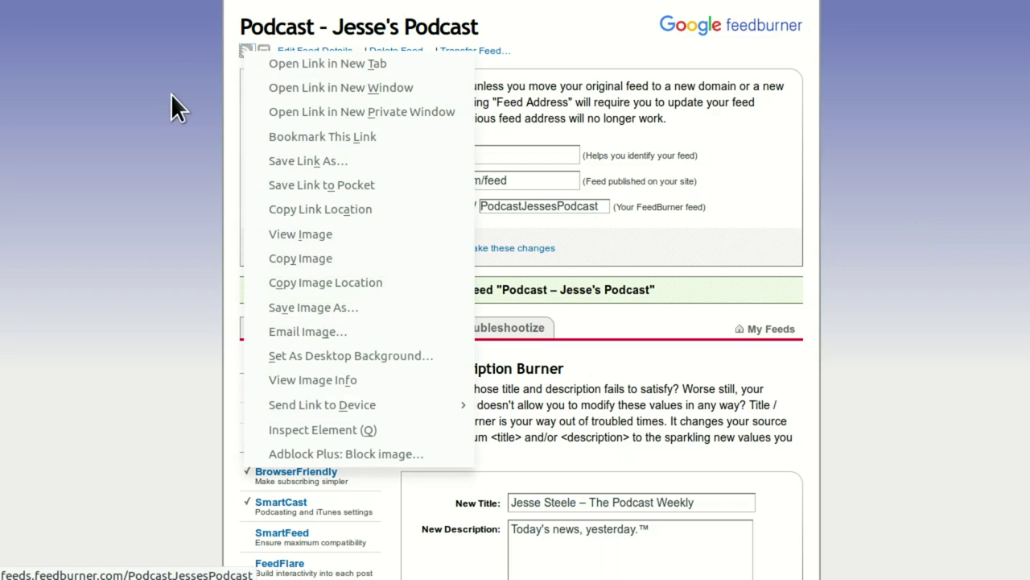
{"action": "left_click", "coordinate": [184, 77]}
{"action": "left_click", "coordinate": [250, 53]}
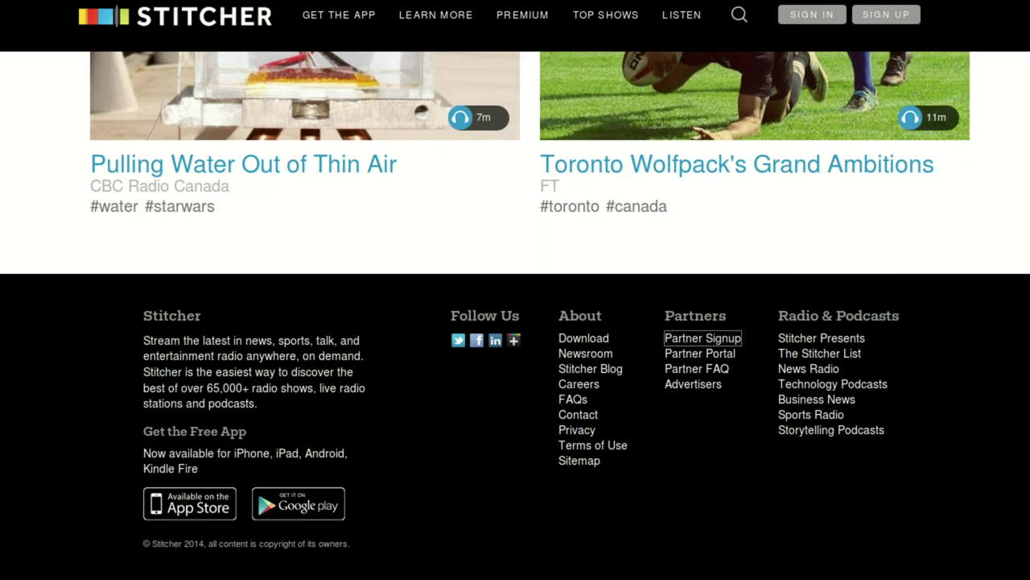
- Scroll the Stitcher homepage to find the Partner Signup link
{"action": "scroll", "coordinate": [1012, 276], "scroll_direction": "up", "scroll_amount": 20}
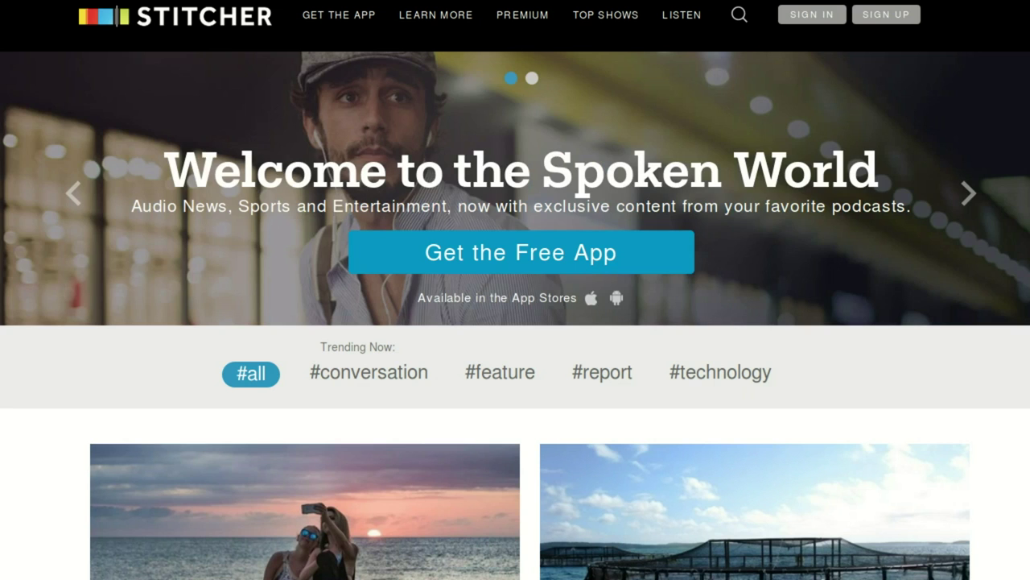
{"action": "scroll", "coordinate": [893, 534], "scroll_direction": "down", "scroll_amount": 15}
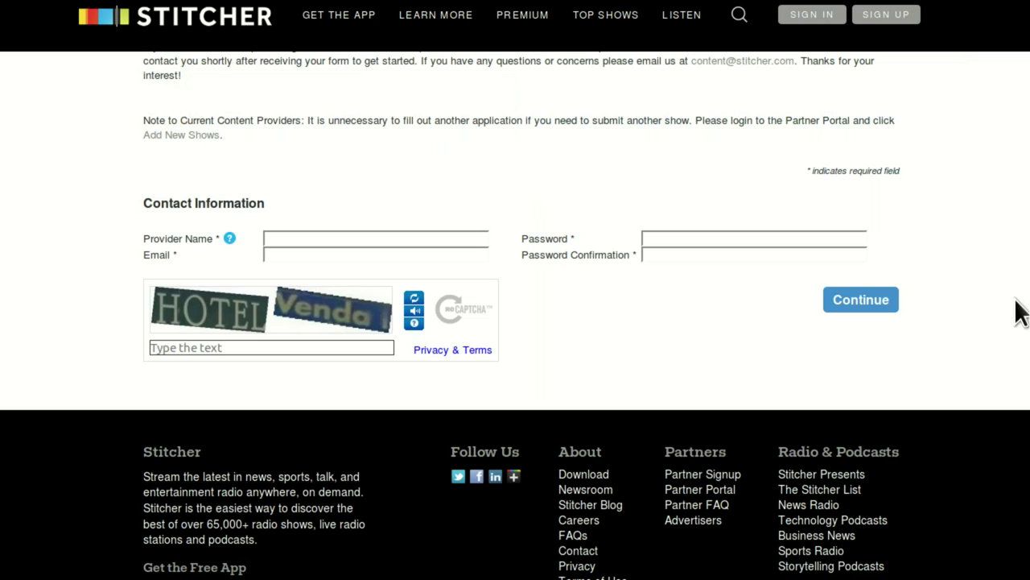
- Review the Stitcher Contact Information form, starting at the provider name field, and submit it with Continue
{"action": "scroll", "coordinate": [515, 313], "scroll_direction": "up", "scroll_amount": 10}
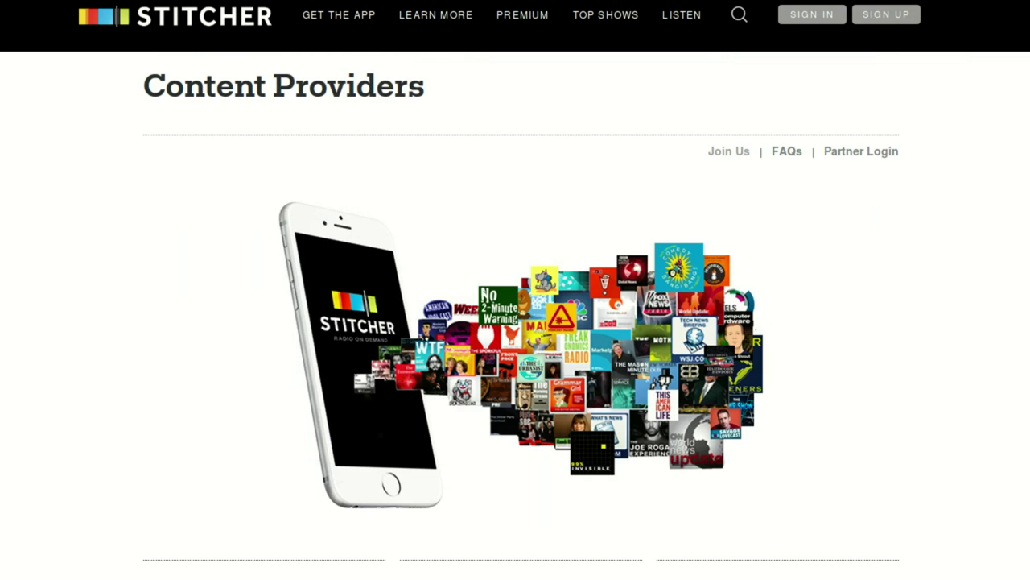
{"action": "scroll", "coordinate": [515, 322], "scroll_direction": "down", "scroll_amount": 10}
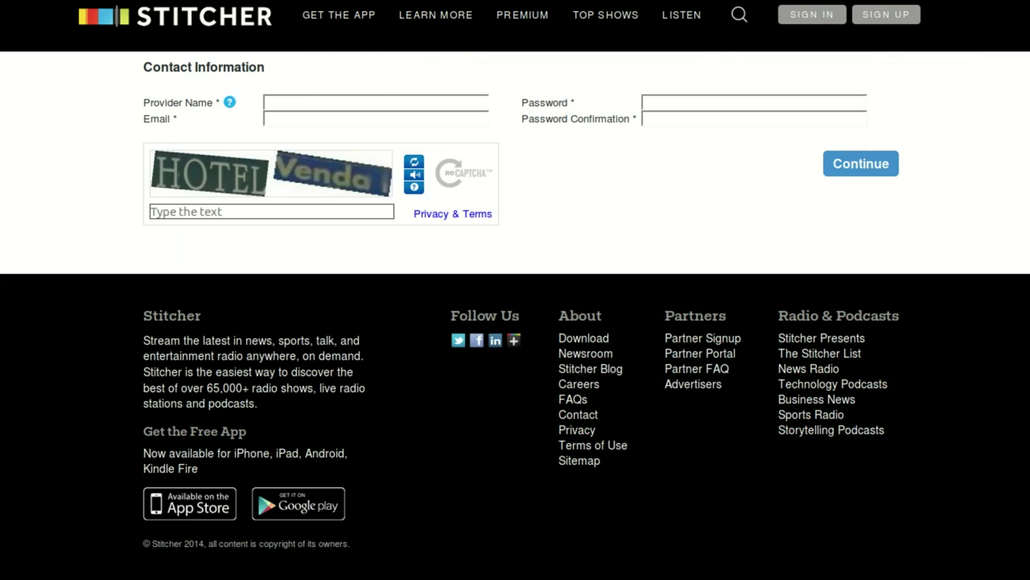
{"action": "scroll", "coordinate": [515, 314], "scroll_direction": "up", "scroll_amount": 2}
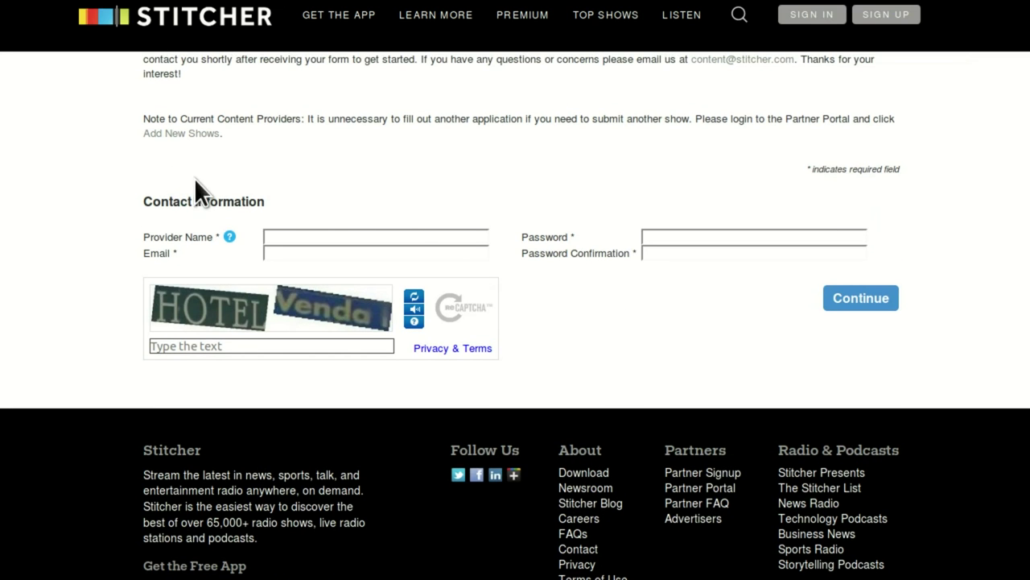
{"action": "scroll", "coordinate": [314, 278], "scroll_direction": "up", "scroll_amount": 3}
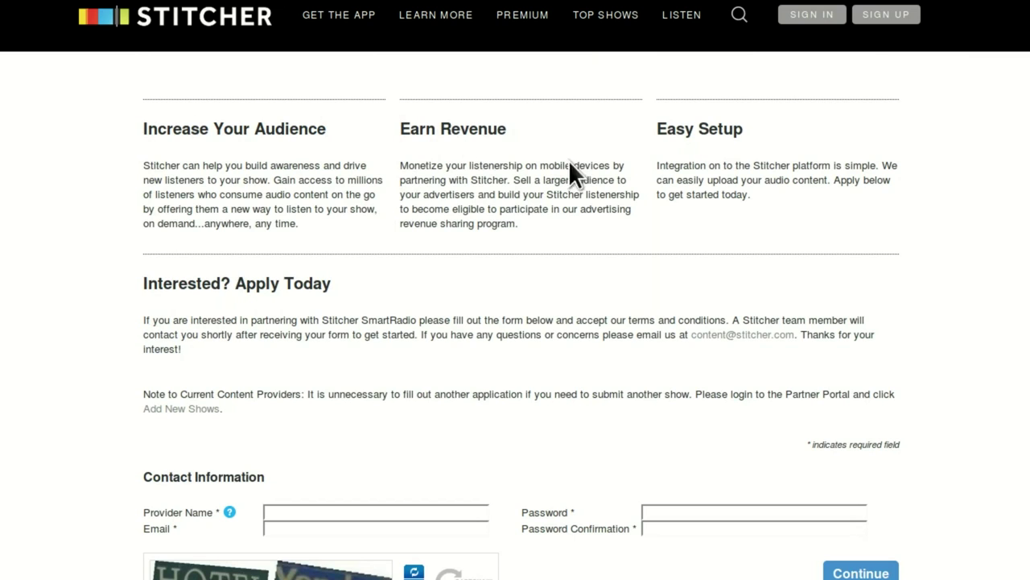
{"action": "scroll", "coordinate": [188, 302], "scroll_direction": "down", "scroll_amount": 1}
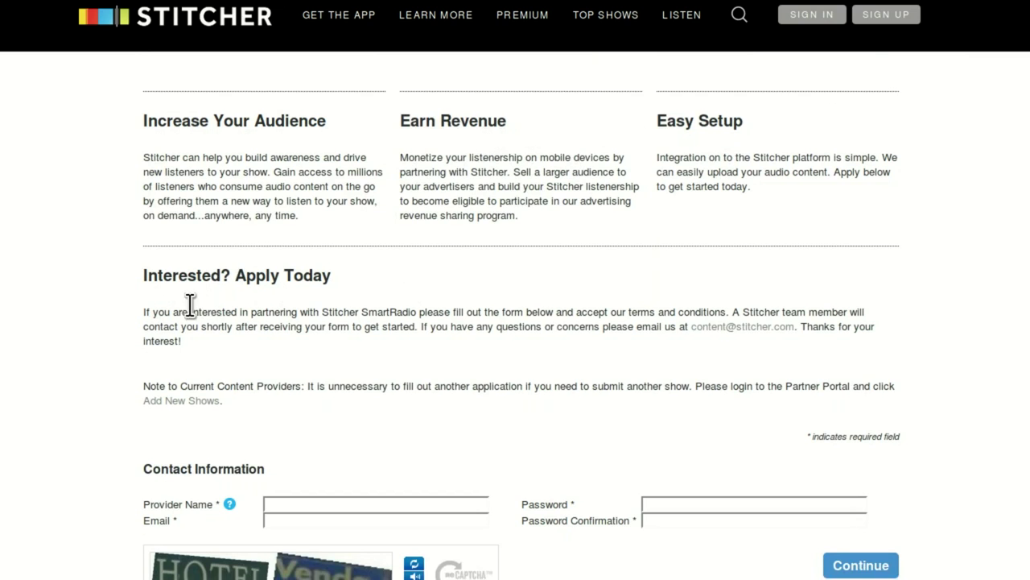
{"action": "scroll", "coordinate": [714, 234], "scroll_direction": "down", "scroll_amount": 1}
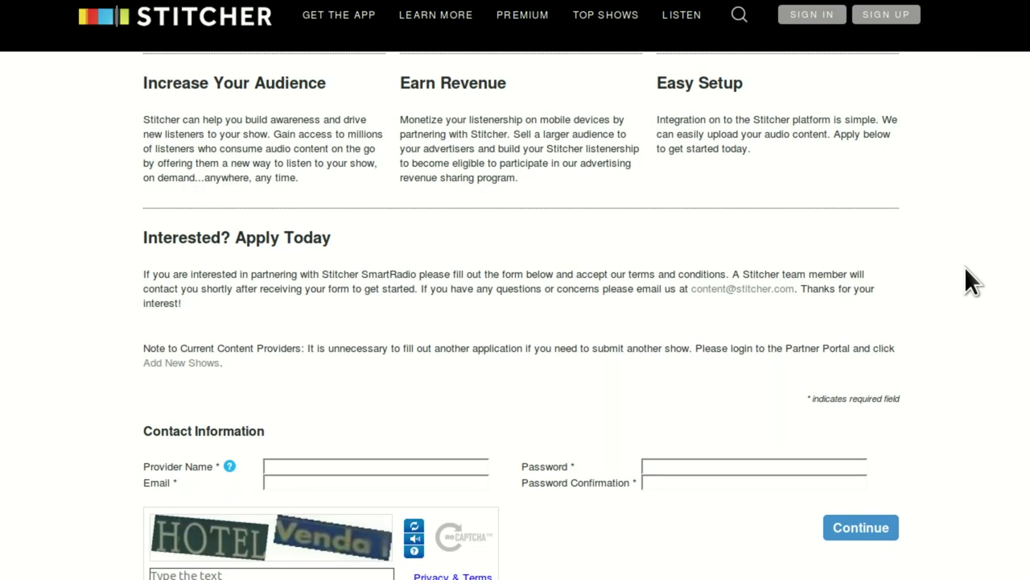
{"action": "scroll", "coordinate": [934, 338], "scroll_direction": "down", "scroll_amount": 2}
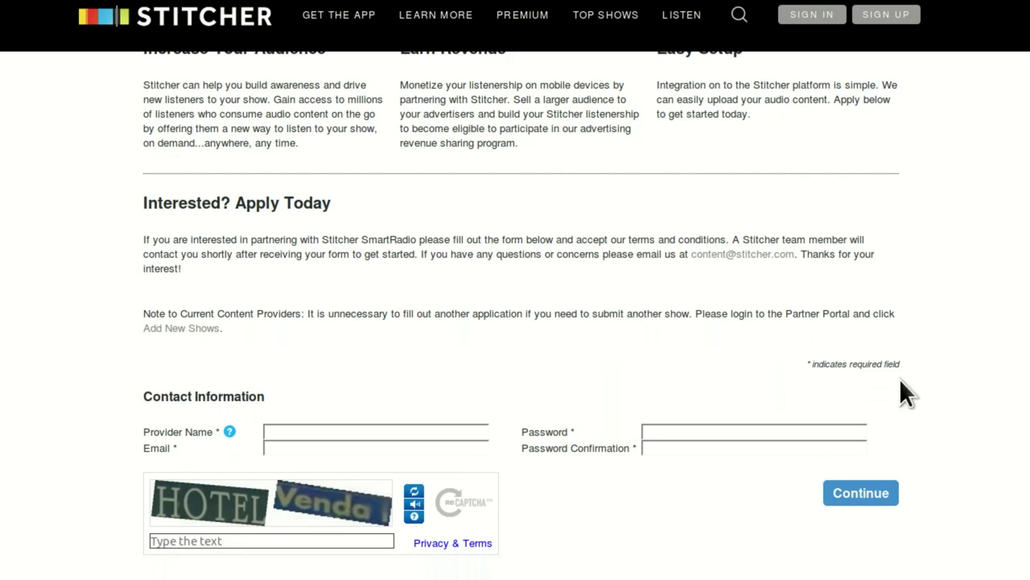
{"action": "left_click", "coordinate": [313, 418]}
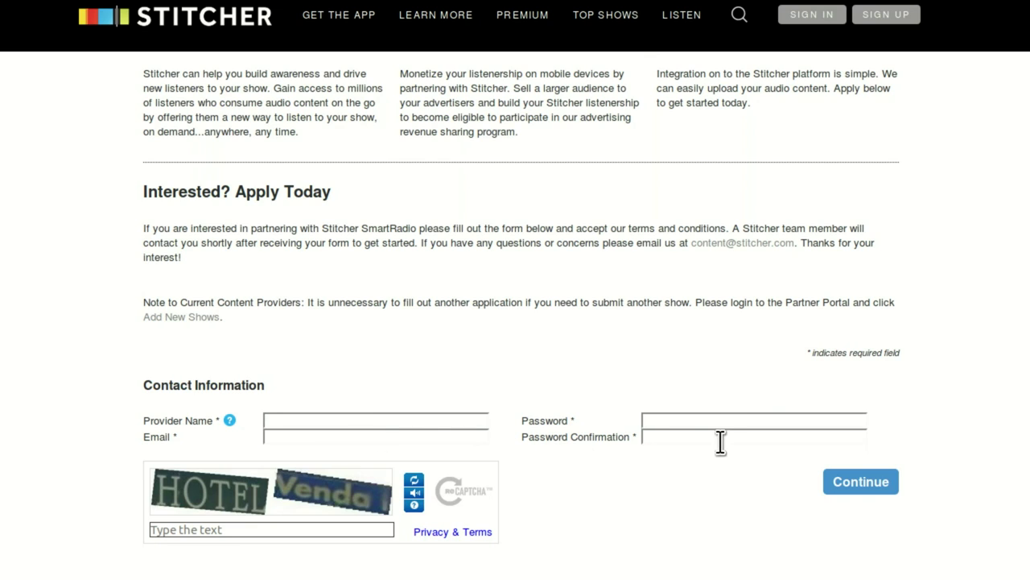
{"action": "left_click", "coordinate": [857, 481]}
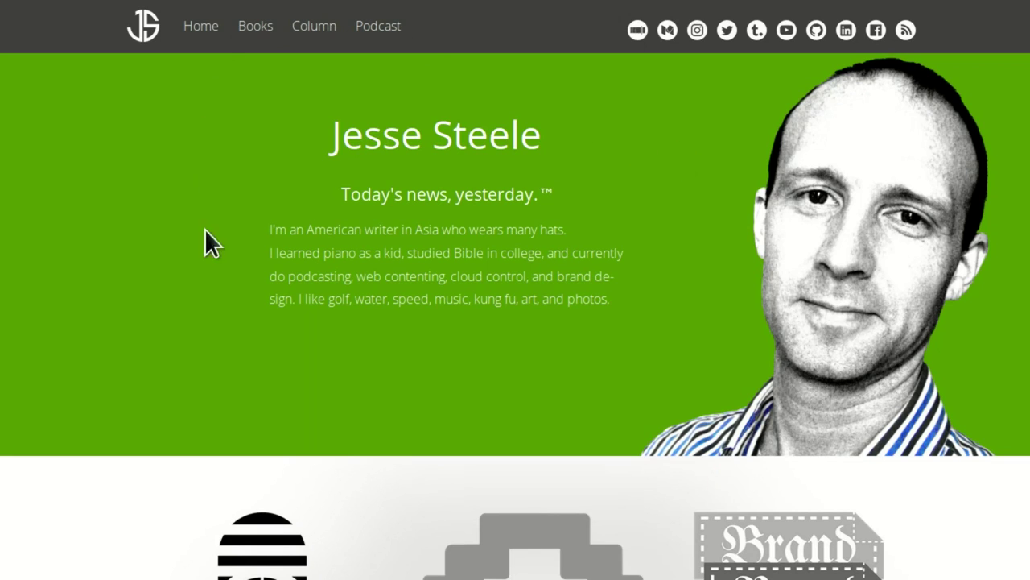
- Open The Podcast Weekly's show page on Stitcher and scroll through it
{"action": "left_click", "coordinate": [637, 32]}
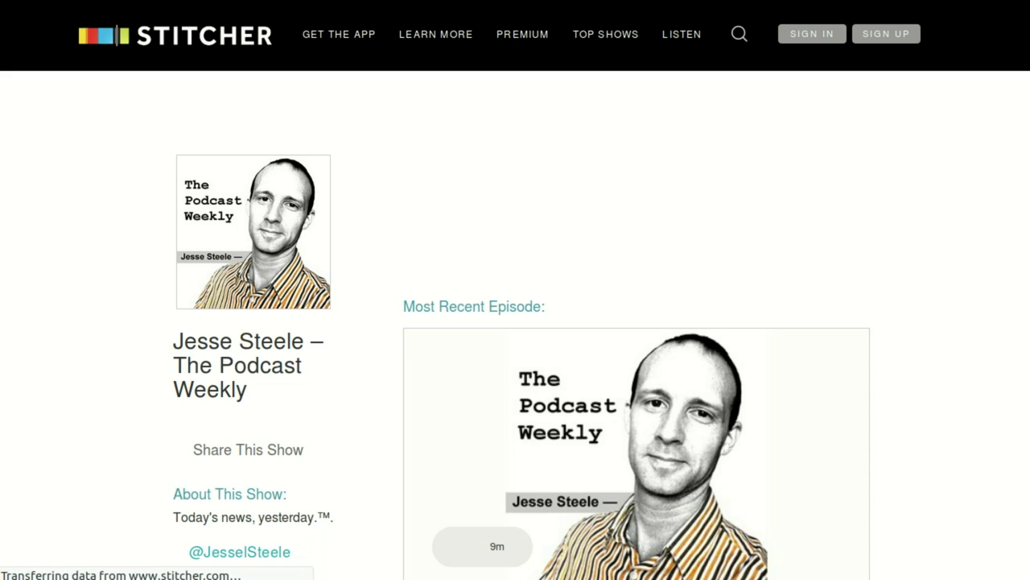
{"action": "scroll", "coordinate": [515, 322], "scroll_direction": "down", "scroll_amount": 3}
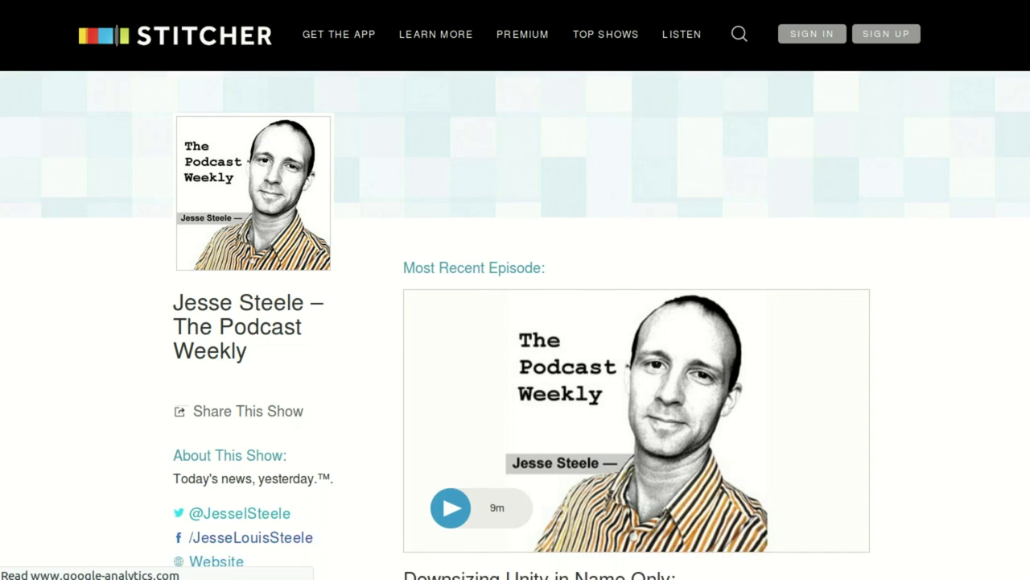
{"action": "scroll", "coordinate": [515, 322], "scroll_direction": "down", "scroll_amount": 2}
{"action": "scroll", "coordinate": [515, 322], "scroll_direction": "up", "scroll_amount": 5}
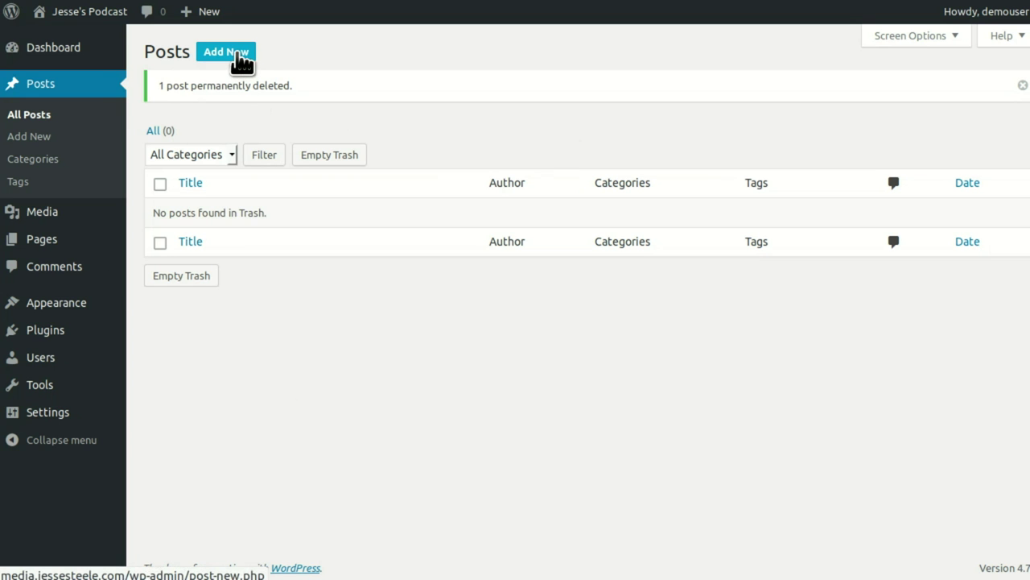
- Start a new WordPress post titled 'How to Podcast like Jesse Does'
{"action": "left_click", "coordinate": [239, 58]}
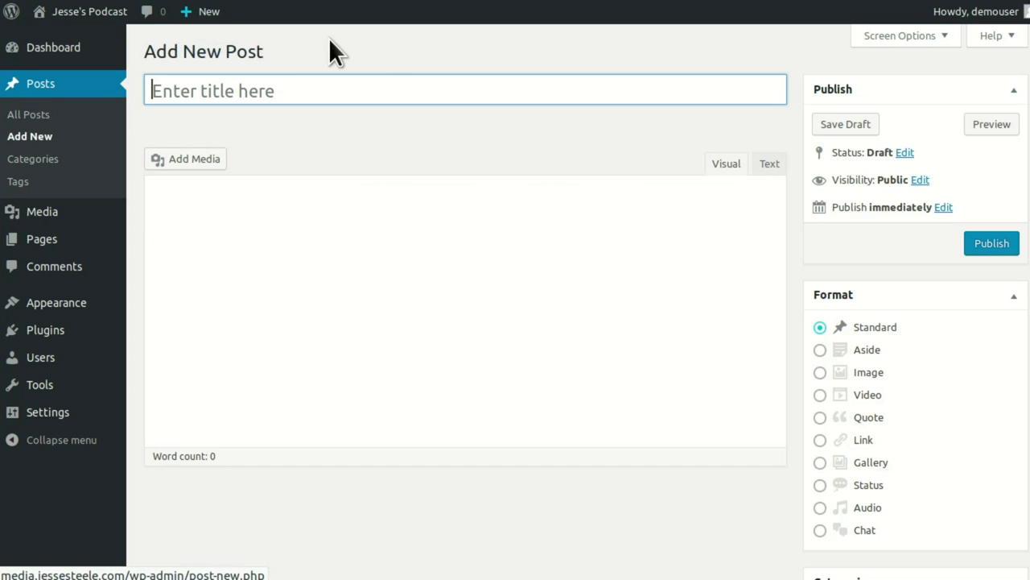
{"action": "type", "text": "How to Podcast like Jesse Does"}
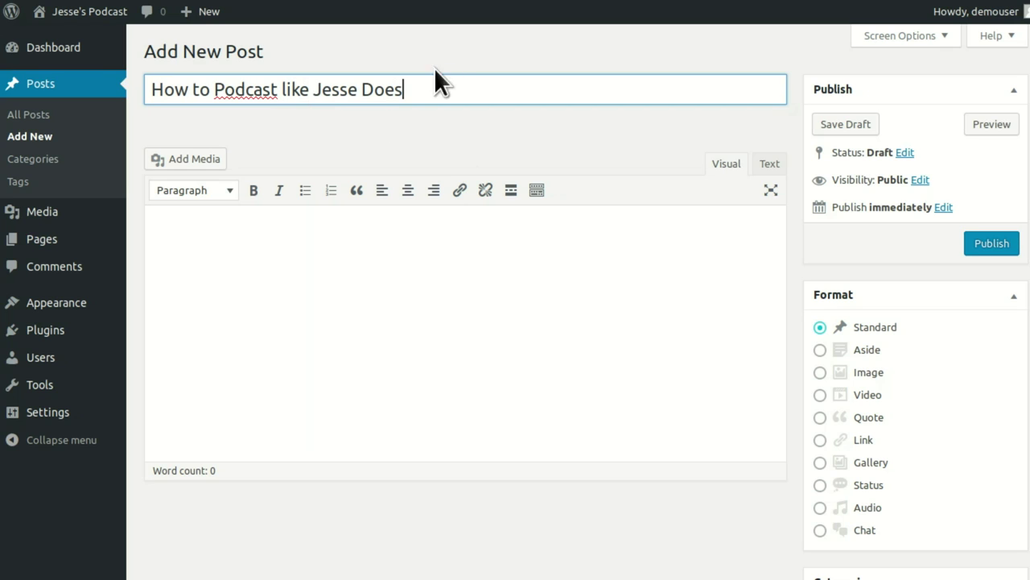
{"action": "double_click", "coordinate": [389, 81]}
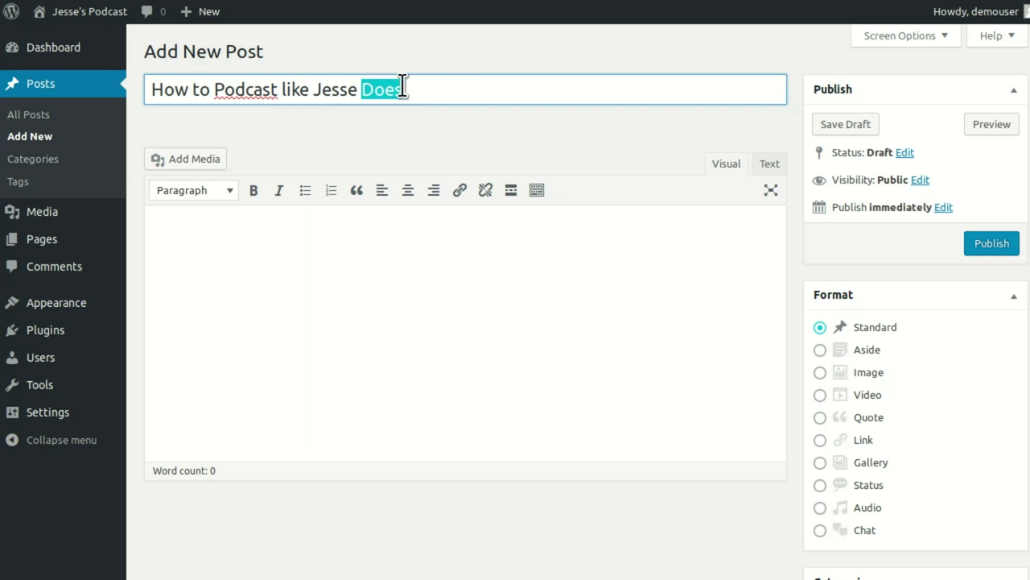
{"action": "left_click", "coordinate": [395, 89]}
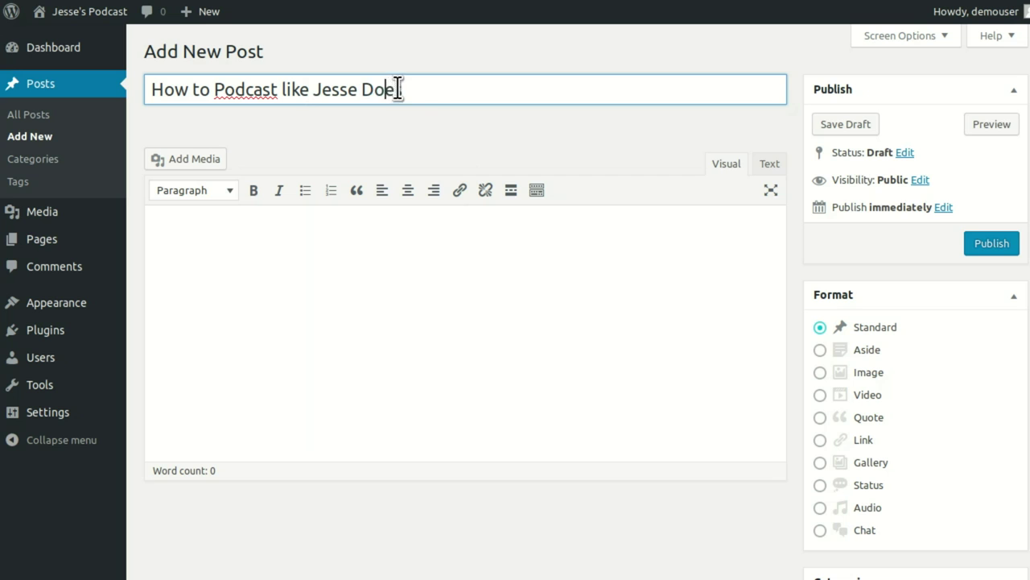
{"action": "double_click", "coordinate": [375, 89]}
- Let the draft autosave and tick the Podcast category checkbox
{"action": "left_click", "coordinate": [407, 357]}
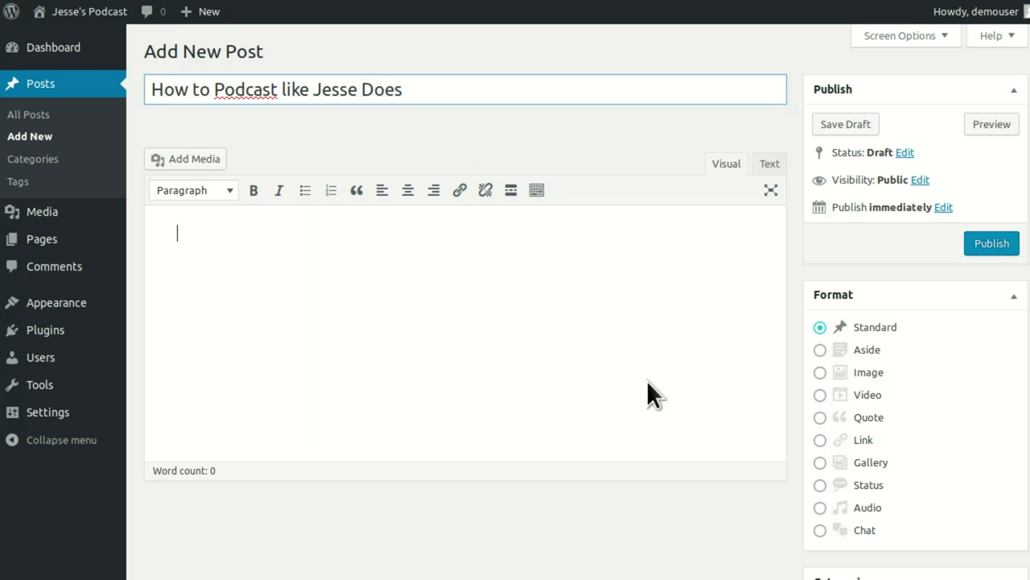
{"action": "scroll", "coordinate": [660, 386], "scroll_direction": "down", "scroll_amount": 3}
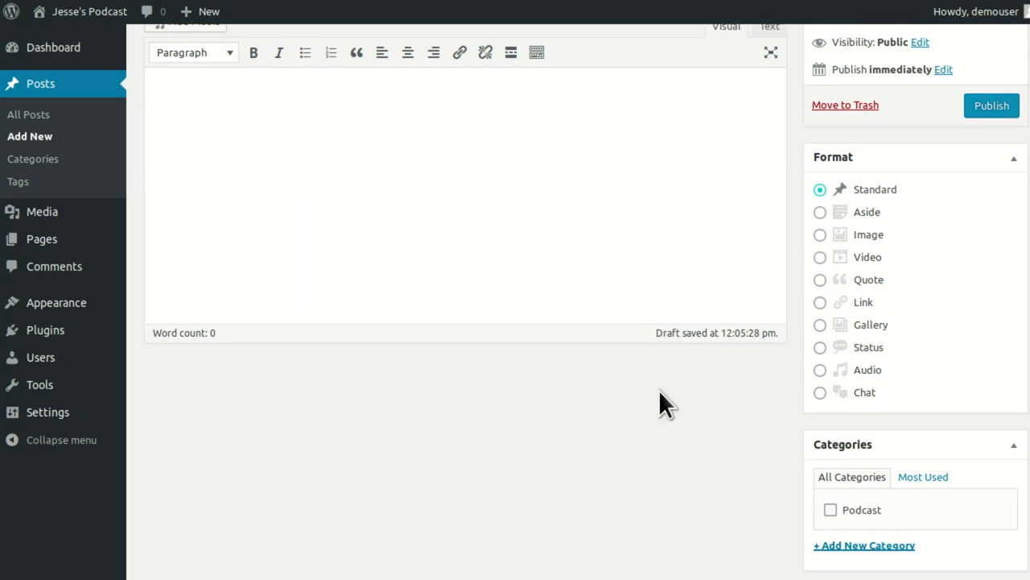
{"action": "scroll", "coordinate": [765, 495], "scroll_direction": "down", "scroll_amount": 1}
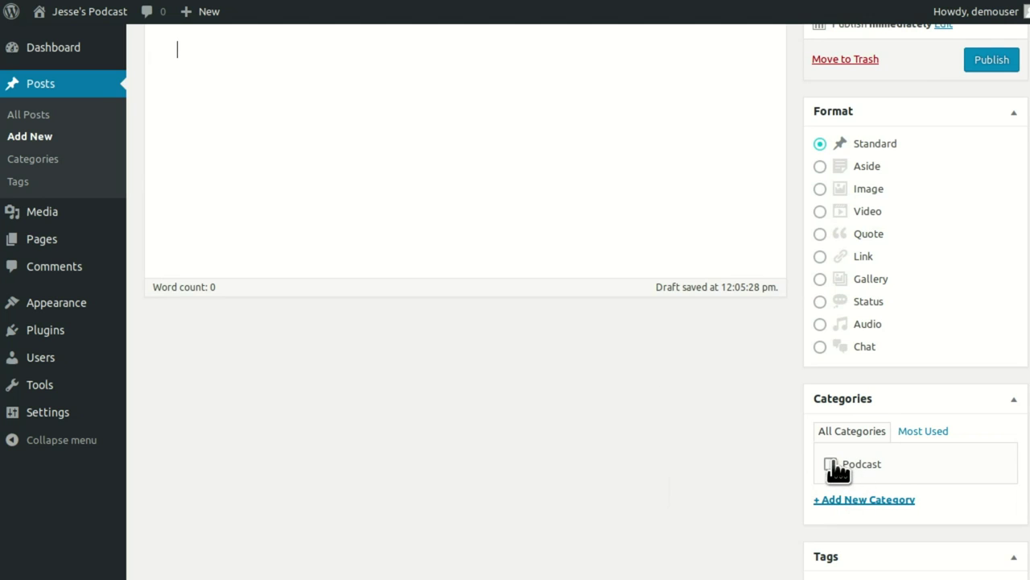
{"action": "left_click", "coordinate": [831, 465]}
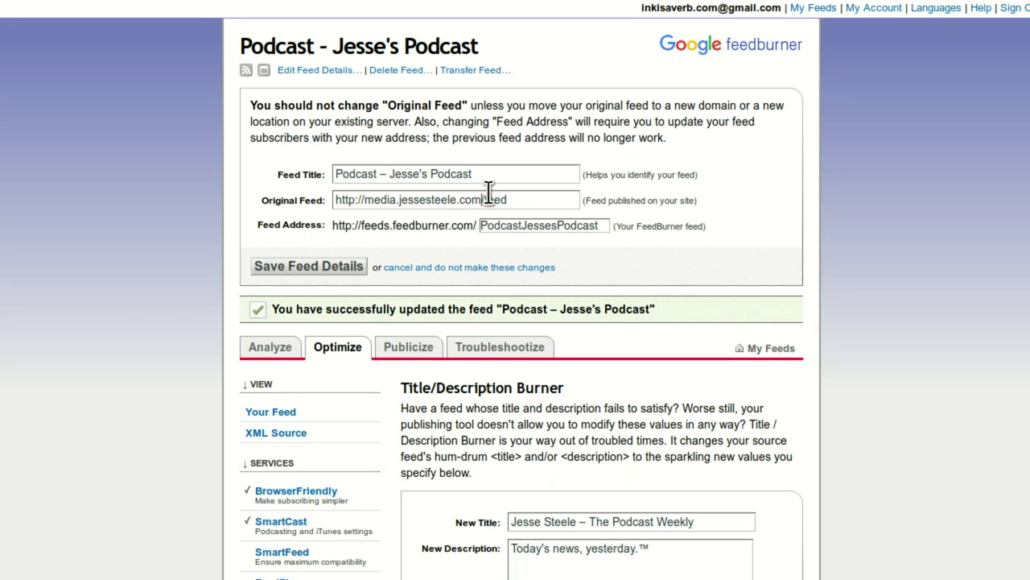
- Insert category/podcast/ before feed in the FeedBurner Original Feed URL
{"action": "type", "text": "category"}
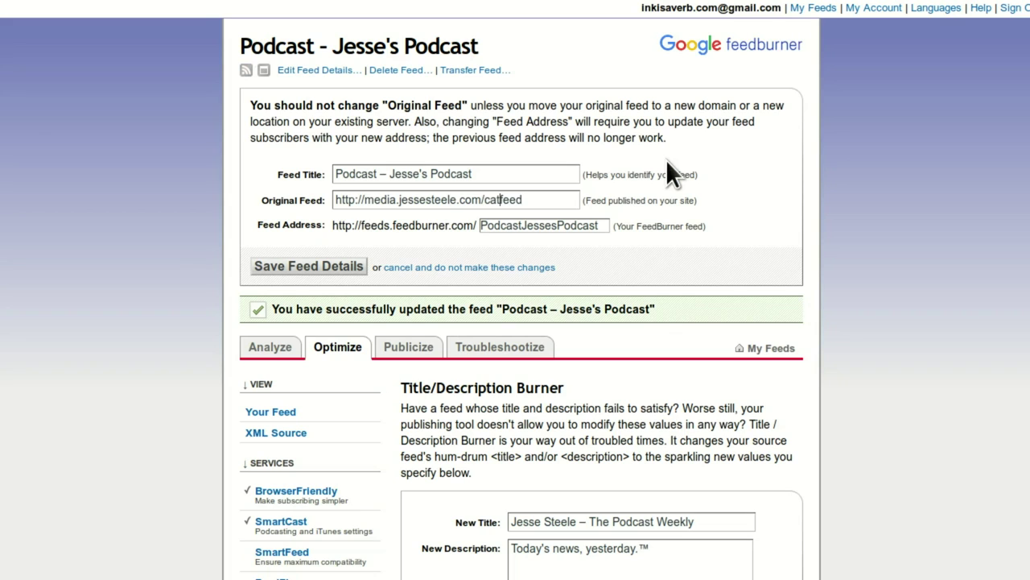
{"action": "type", "text": "/podcast/"}
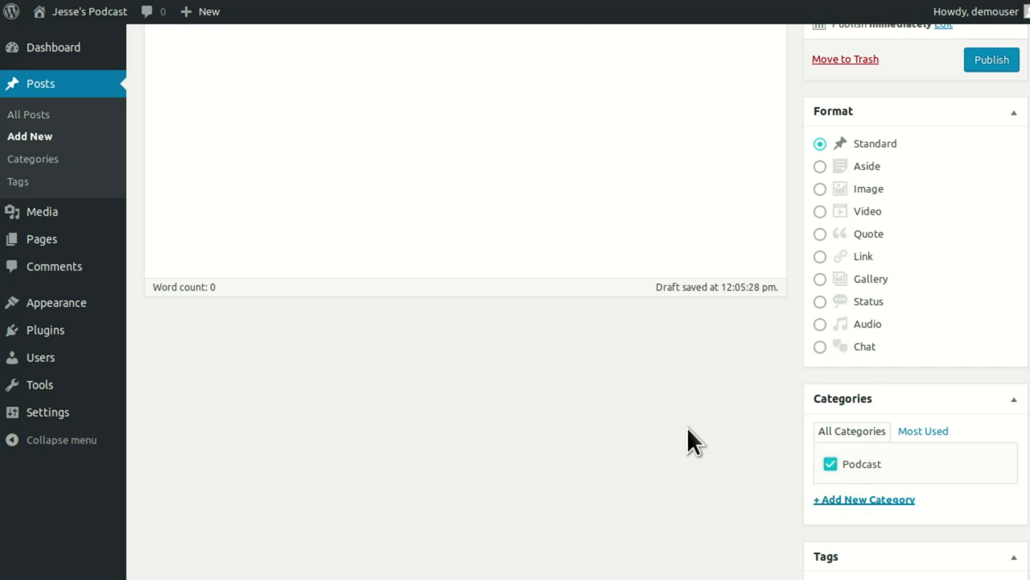
- Return to the top of the empty post body and bring up the Desktop file manager
{"action": "scroll", "coordinate": [687, 439], "scroll_direction": "up", "scroll_amount": 3}
{"action": "scroll", "coordinate": [572, 436], "scroll_direction": "up", "scroll_amount": 2}
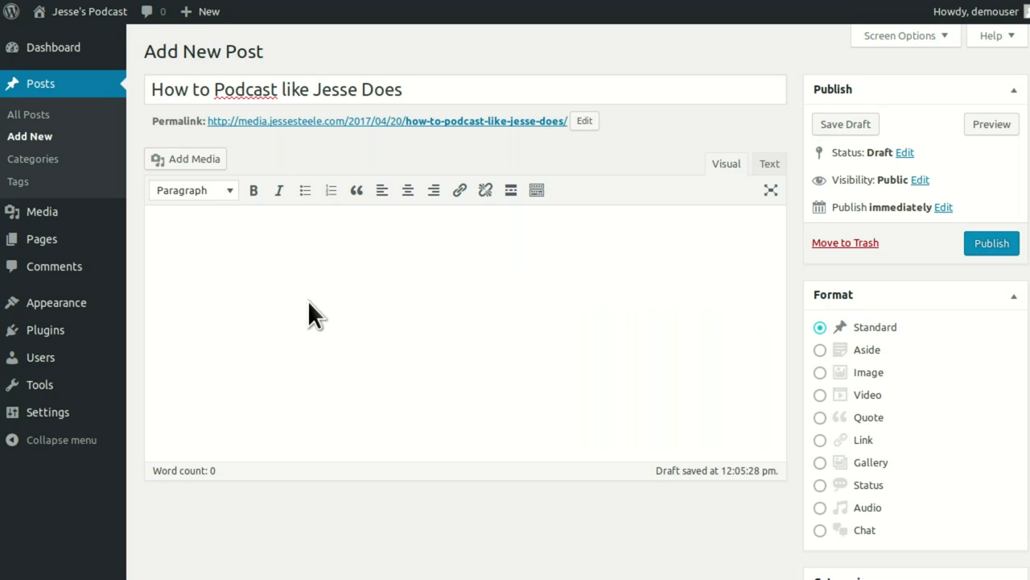
{"action": "left_click", "coordinate": [307, 300]}
{"action": "key", "text": "super+e"}
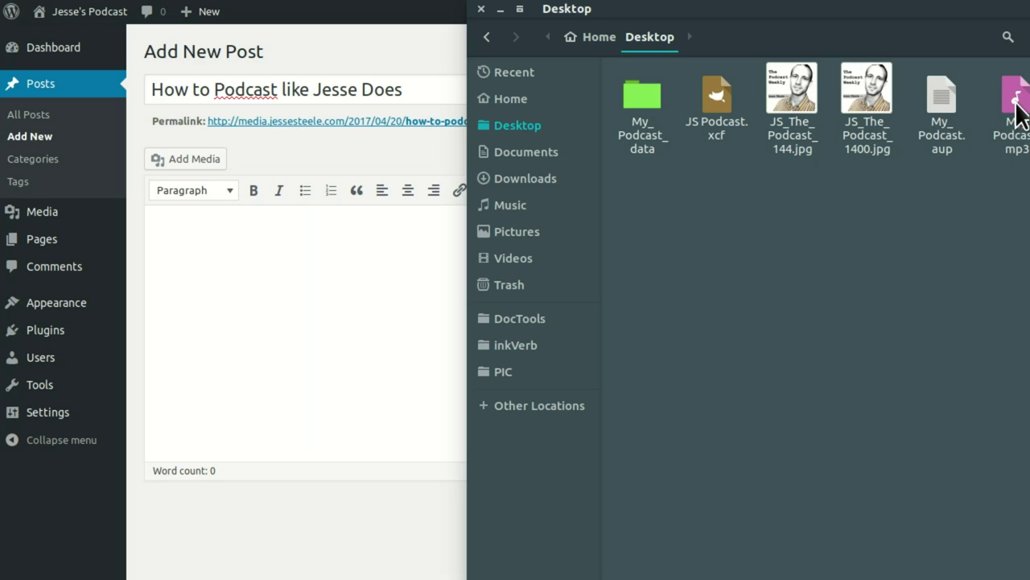
- Drag My_Podcast.mp3 from the Desktop onto the post editor to upload it
{"action": "left_click_drag", "start_coordinate": [1021, 108], "coordinate": [266, 339]}
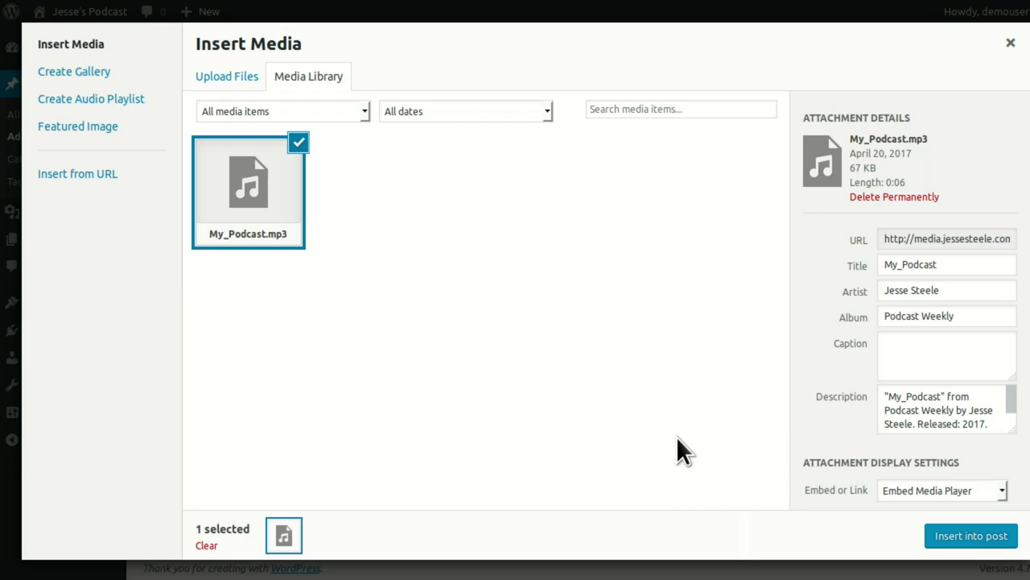
- Insert My_Podcast.mp3 into the post using Link to Media File instead of a player
{"action": "left_click", "coordinate": [1003, 497]}
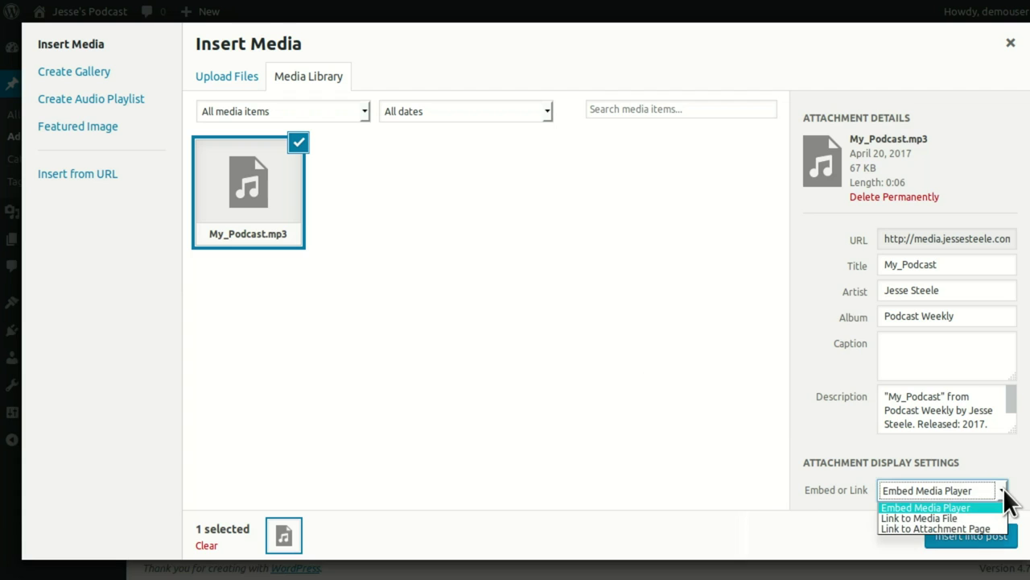
{"action": "left_click", "coordinate": [900, 517]}
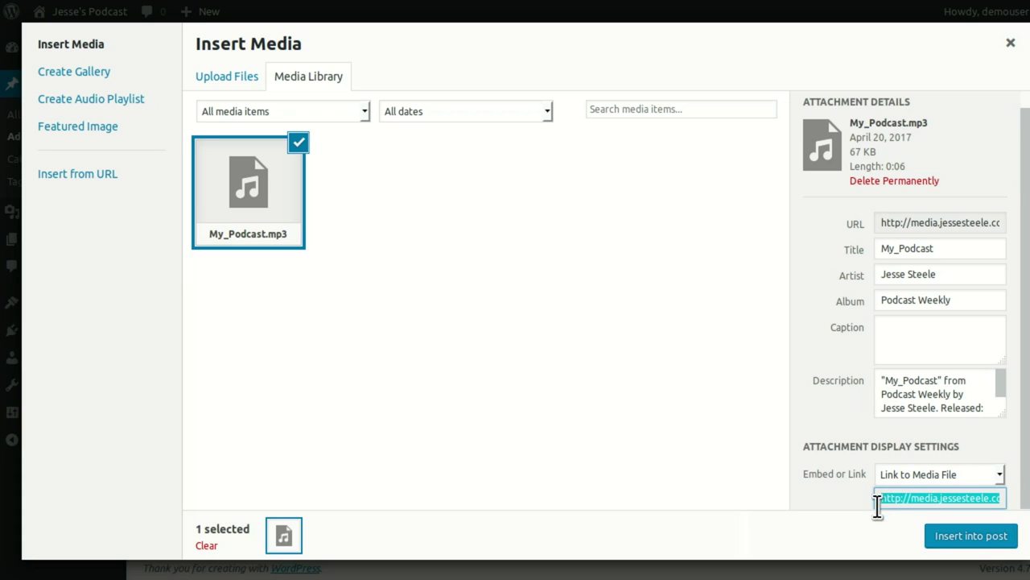
{"action": "left_click", "coordinate": [963, 547]}
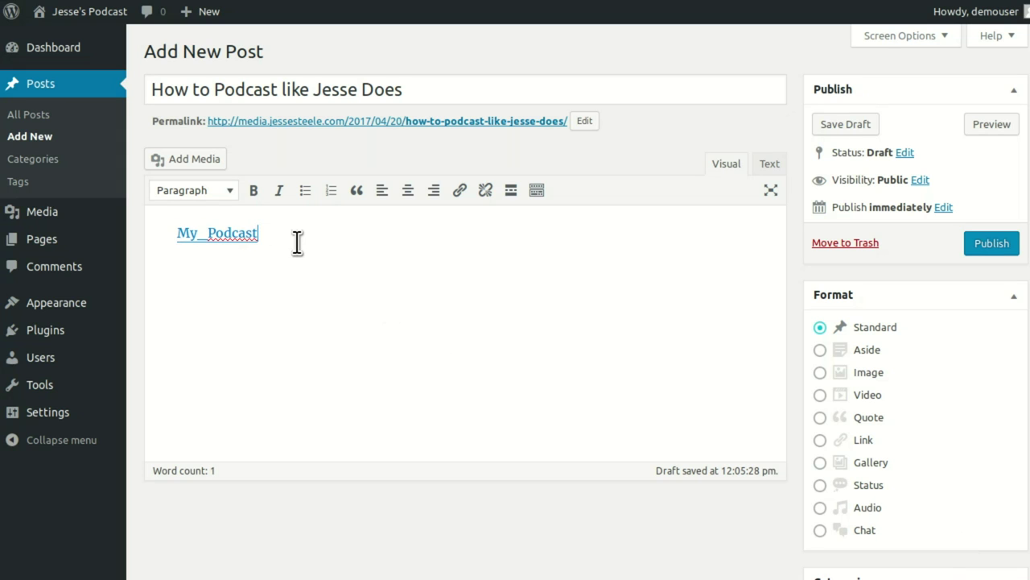
- Verify the My_Podcast link URL, then publish 'How to Podcast like Jesse Does'
{"action": "double_click", "coordinate": [163, 238]}
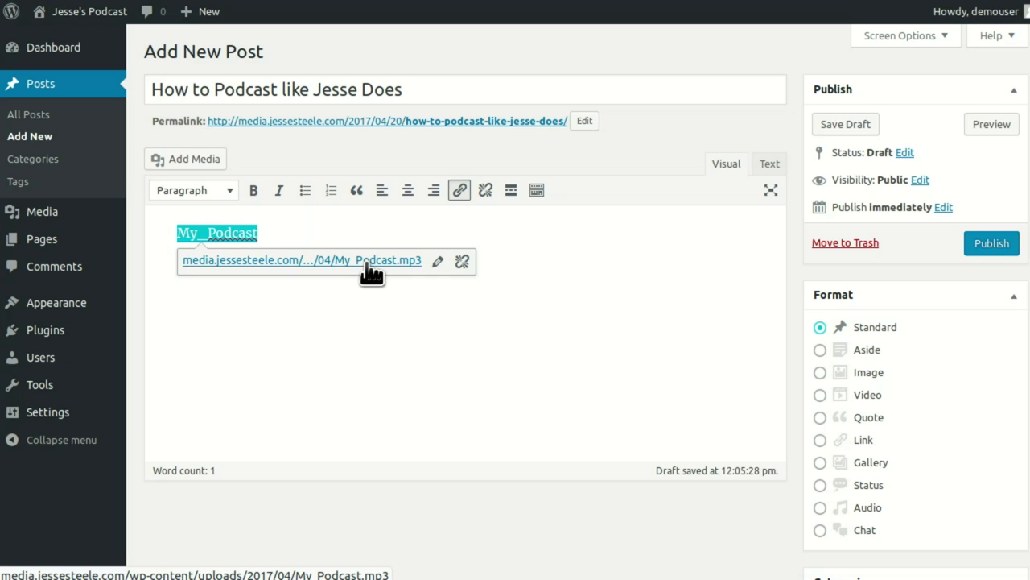
{"action": "left_click", "coordinate": [576, 342]}
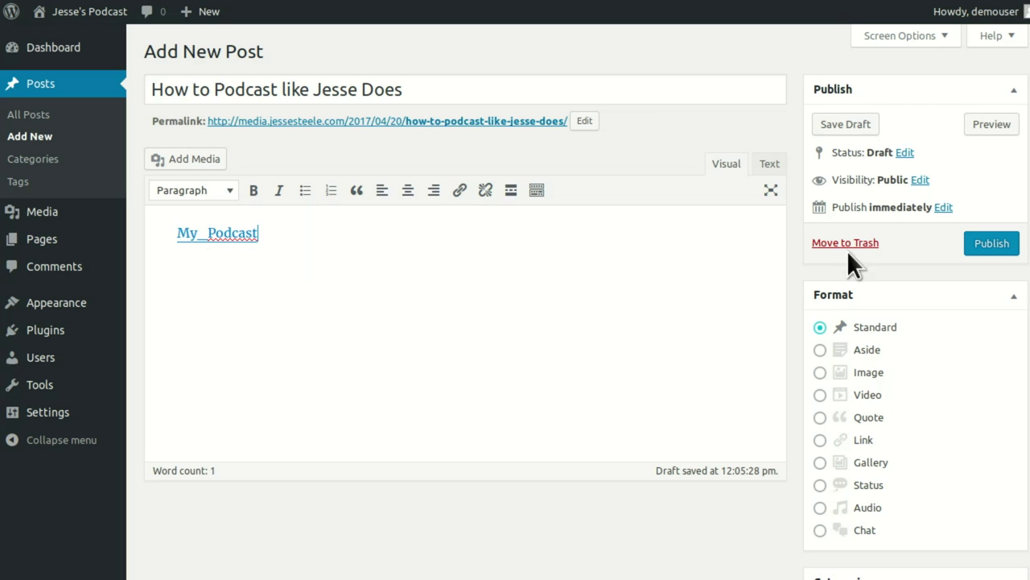
{"action": "left_click", "coordinate": [994, 252]}
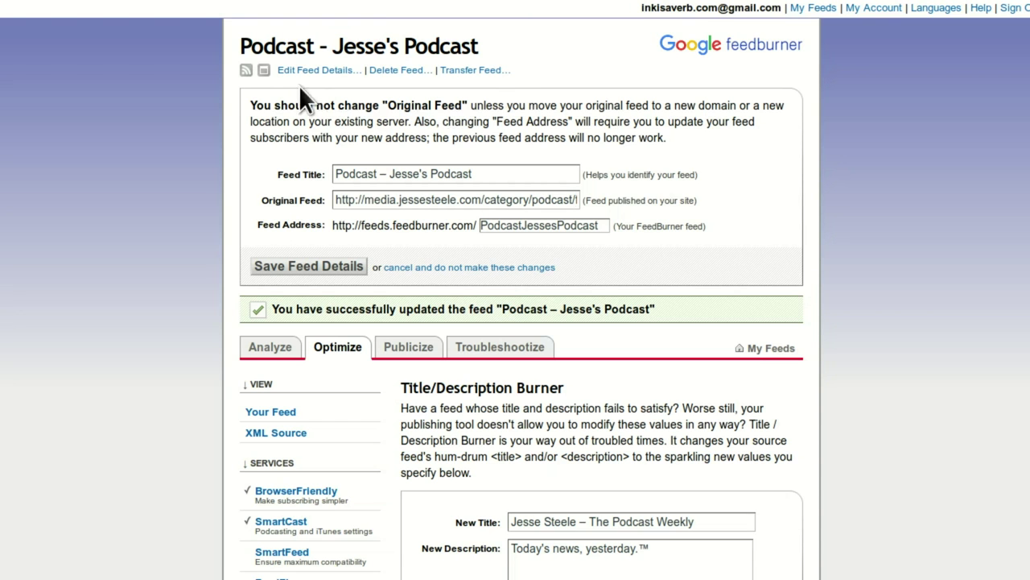
- Preview the public podcast feed, then go back and save the FeedBurner feed details
{"action": "left_click", "coordinate": [246, 70]}
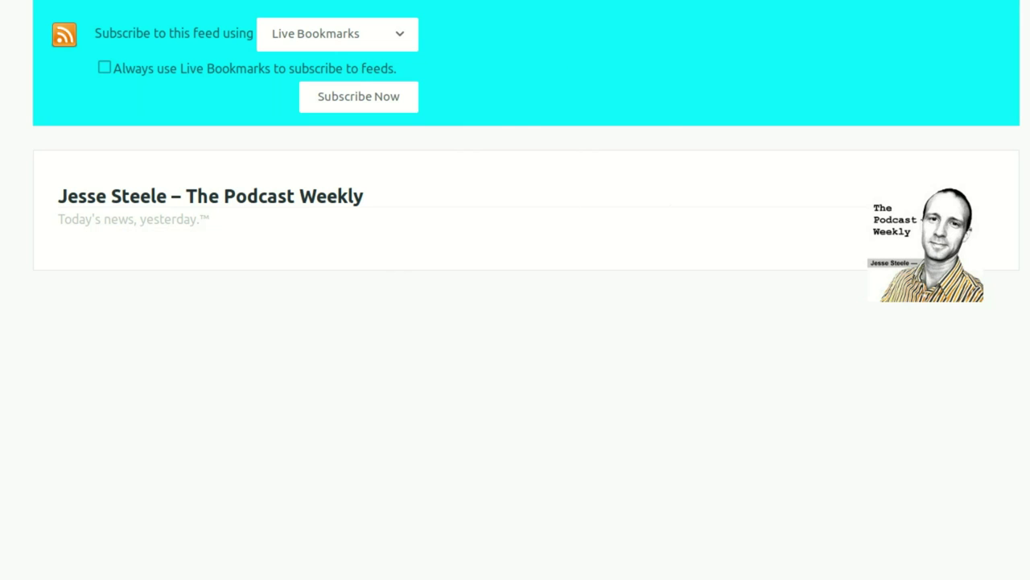
{"action": "key", "text": "alt+Left"}
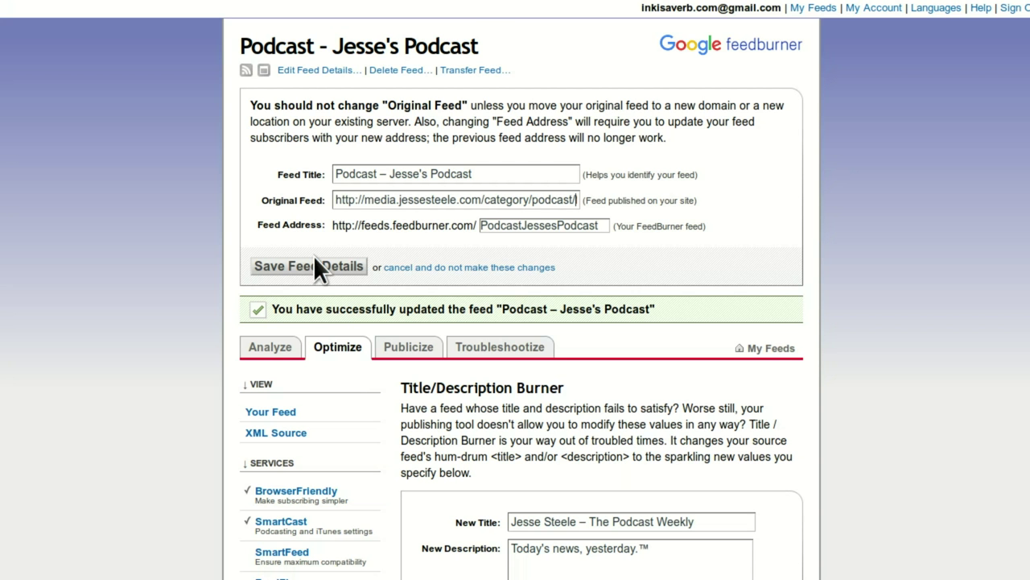
{"action": "left_click", "coordinate": [310, 266]}
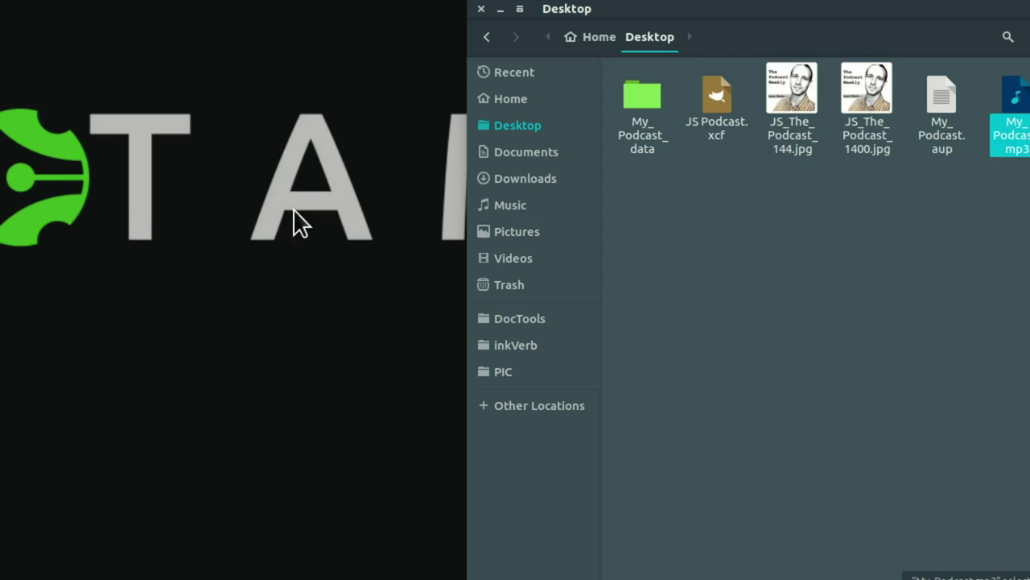
- Open My_Podcast.aup from the Desktop in Audacity and move its window to the top
{"action": "left_click_drag", "start_coordinate": [613, 10], "coordinate": [585, 292]}
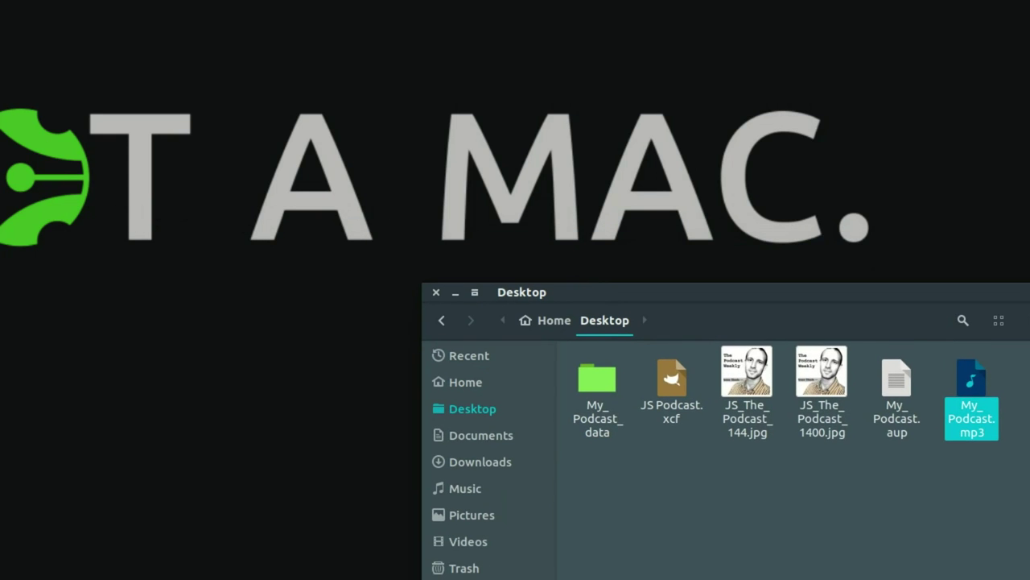
{"action": "left_click_drag", "start_coordinate": [589, 290], "coordinate": [633, 14]}
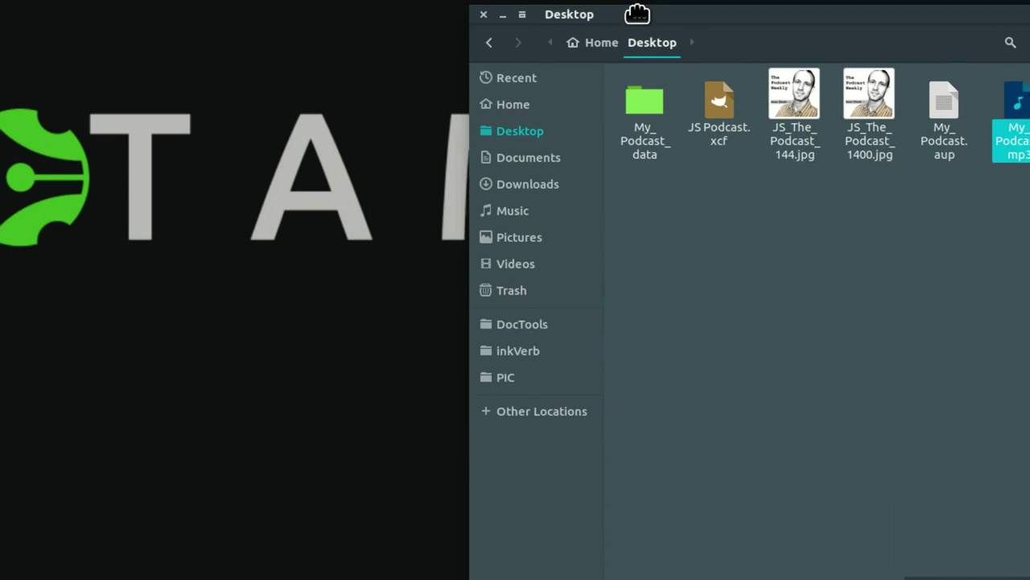
{"action": "left_click", "coordinate": [940, 100]}
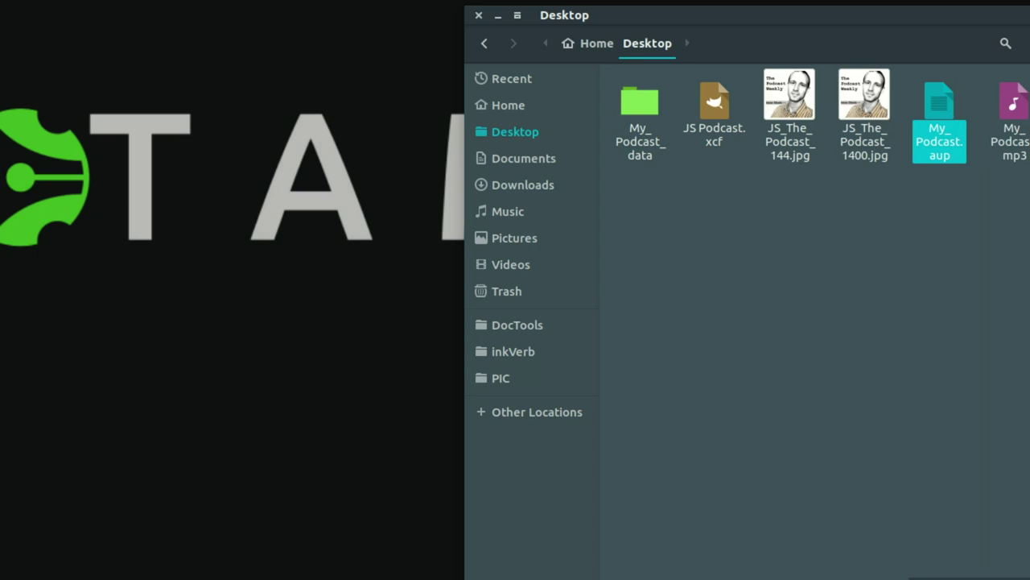
{"action": "key", "text": "Return"}
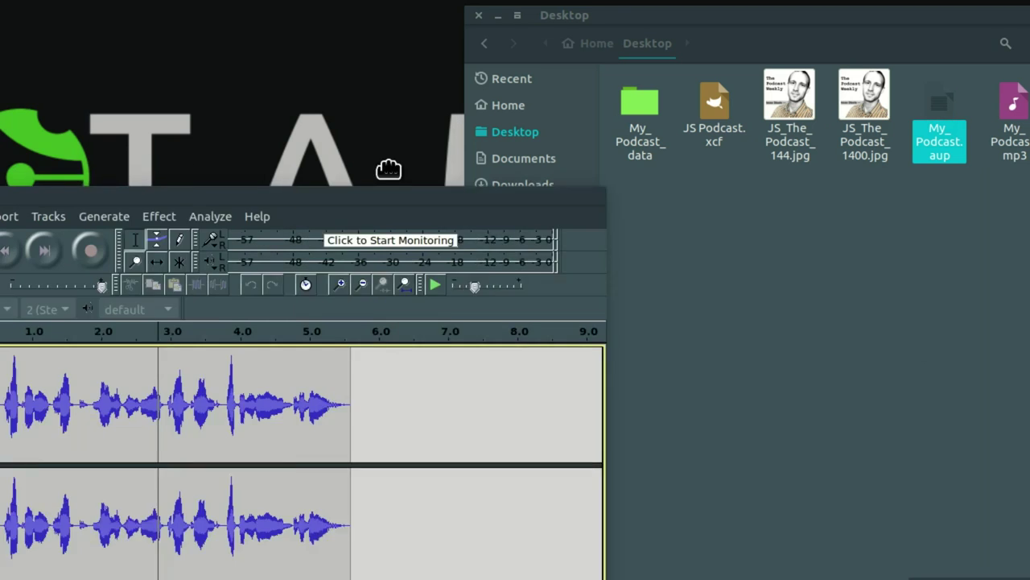
{"action": "left_click_drag", "start_coordinate": [391, 169], "coordinate": [488, 20]}
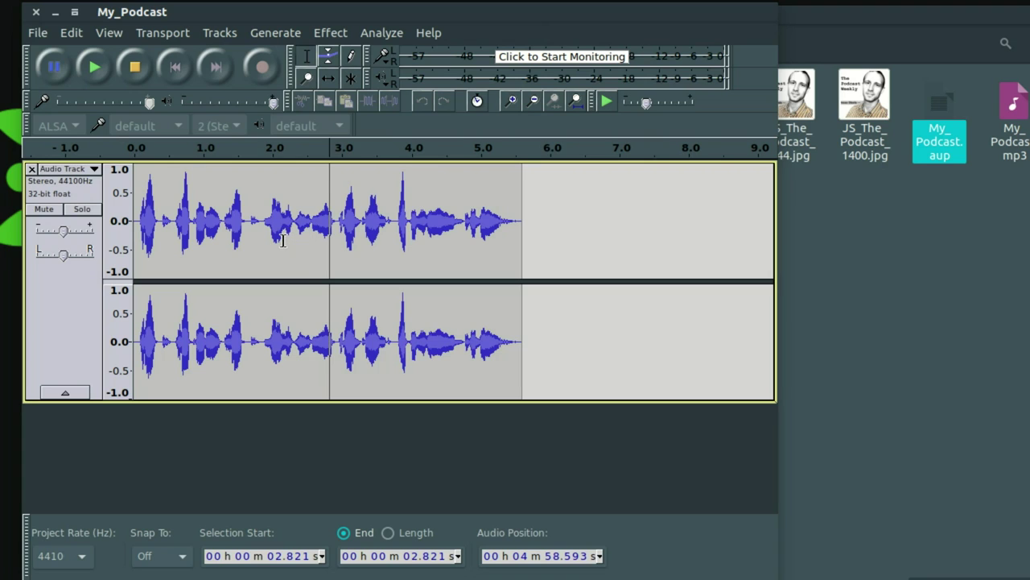
- Apply the Podcast chain to the current project via File > Apply Chain, then select all
{"action": "left_click", "coordinate": [35, 32]}
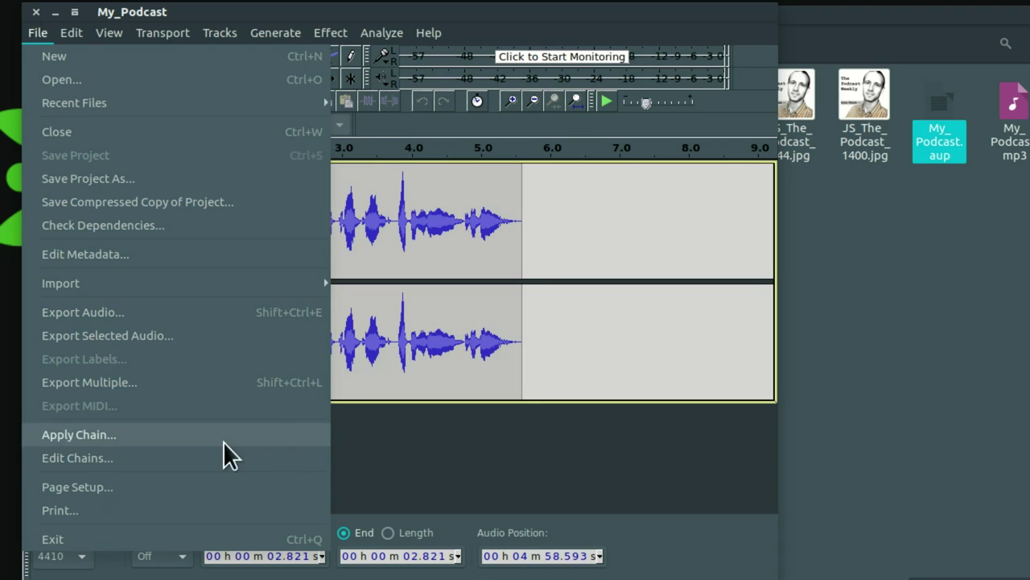
{"action": "left_click", "coordinate": [126, 435]}
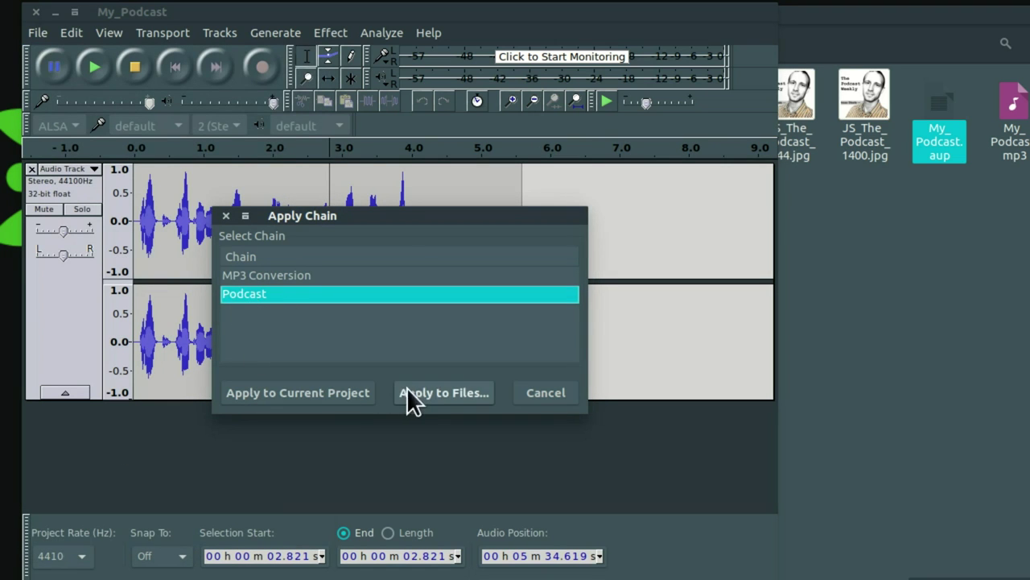
{"action": "left_click", "coordinate": [263, 386]}
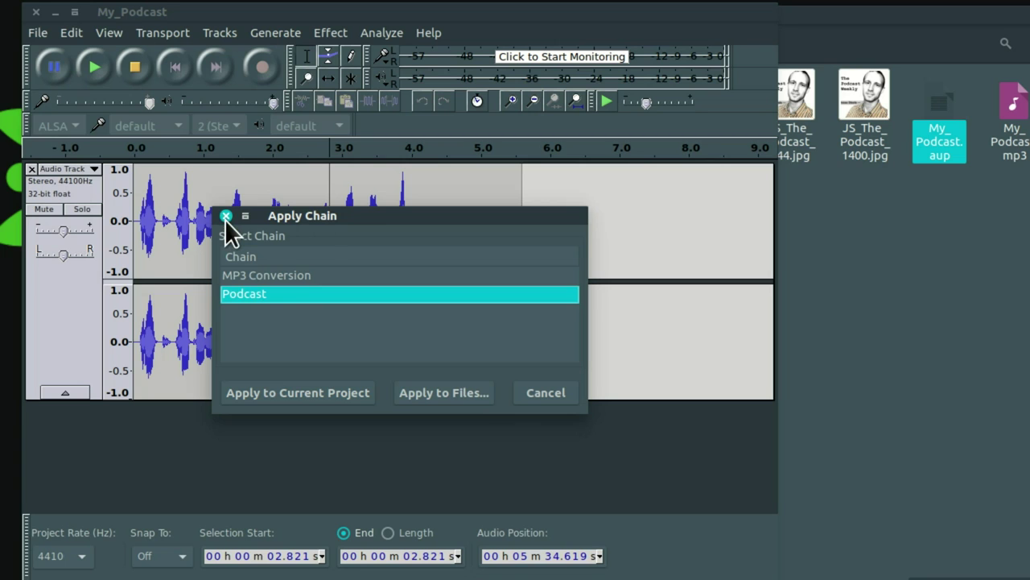
{"action": "left_click", "coordinate": [226, 216]}
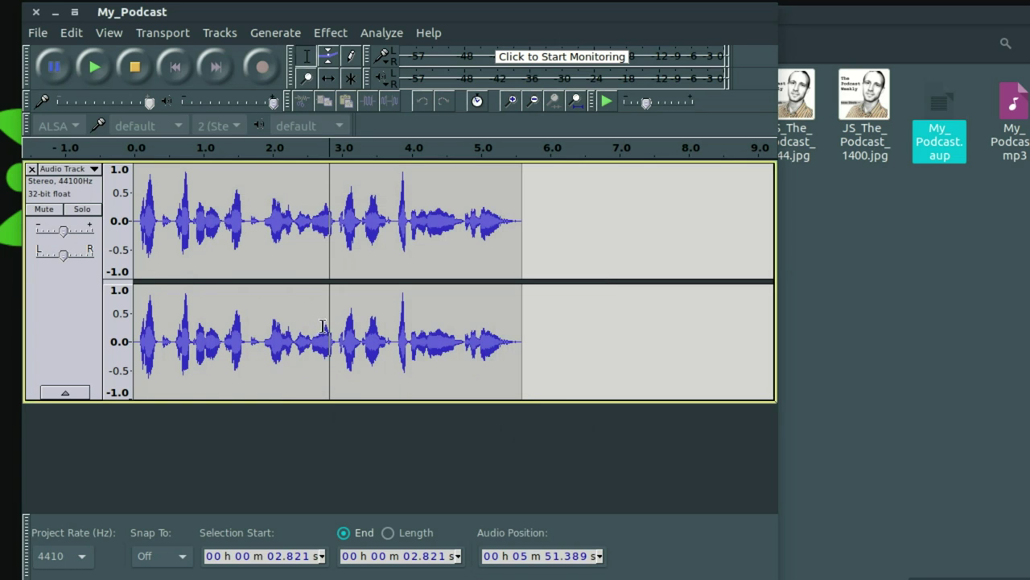
{"action": "key", "text": "ctrl+a"}
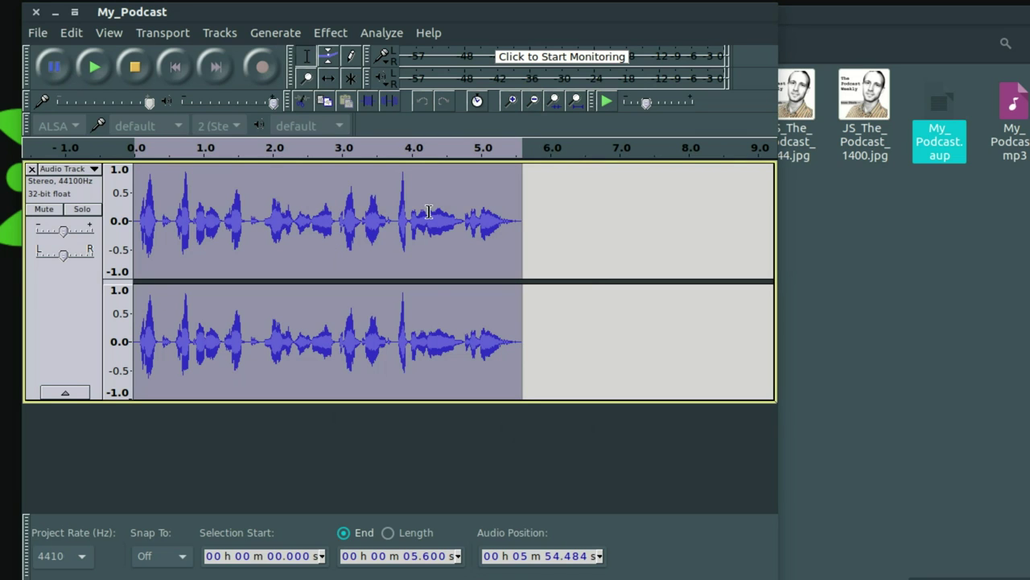
- Delete the My_Podcast audio track using its X close button, leaving no tracks
{"action": "left_click", "coordinate": [321, 32]}
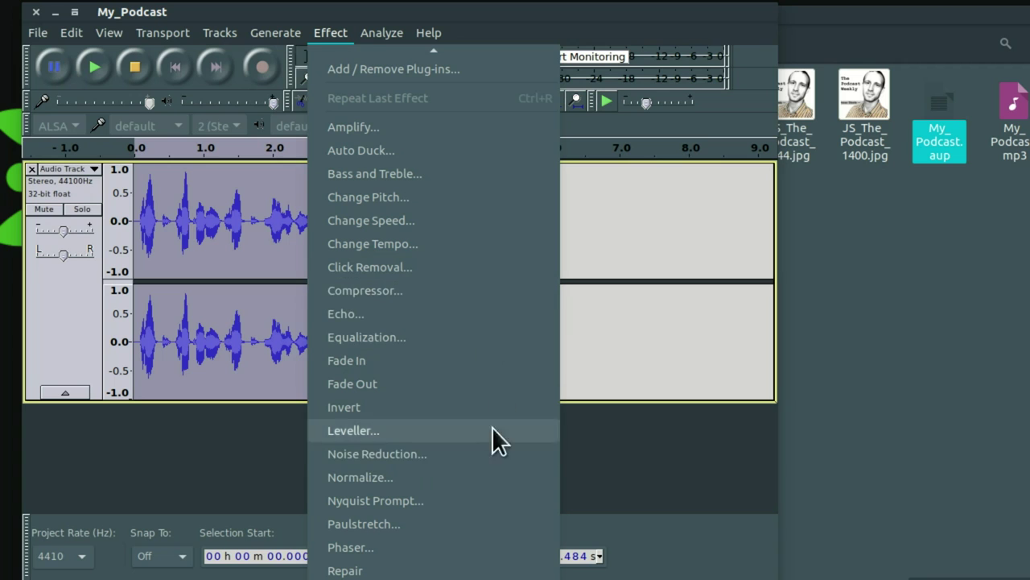
{"action": "left_click", "coordinate": [474, 288]}
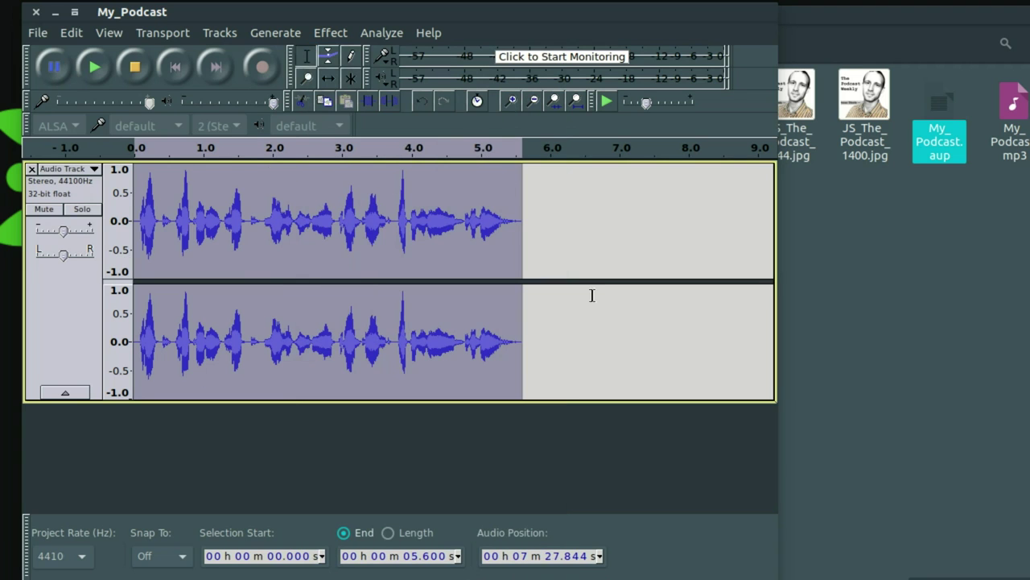
{"action": "left_click", "coordinate": [515, 197]}
{"action": "left_click", "coordinate": [523, 197]}
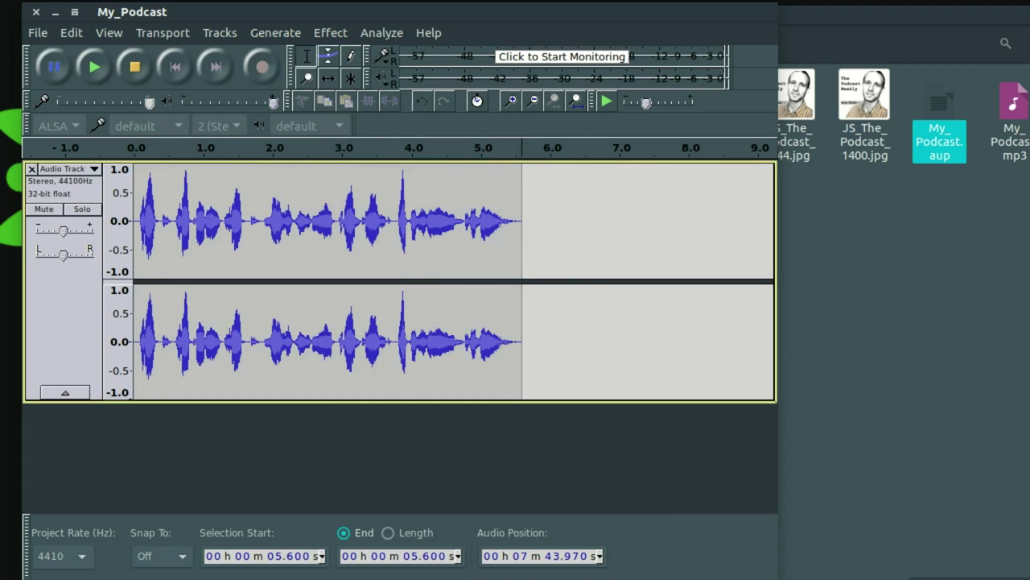
{"action": "left_click_drag", "start_coordinate": [0, 22], "coordinate": [322, 22]}
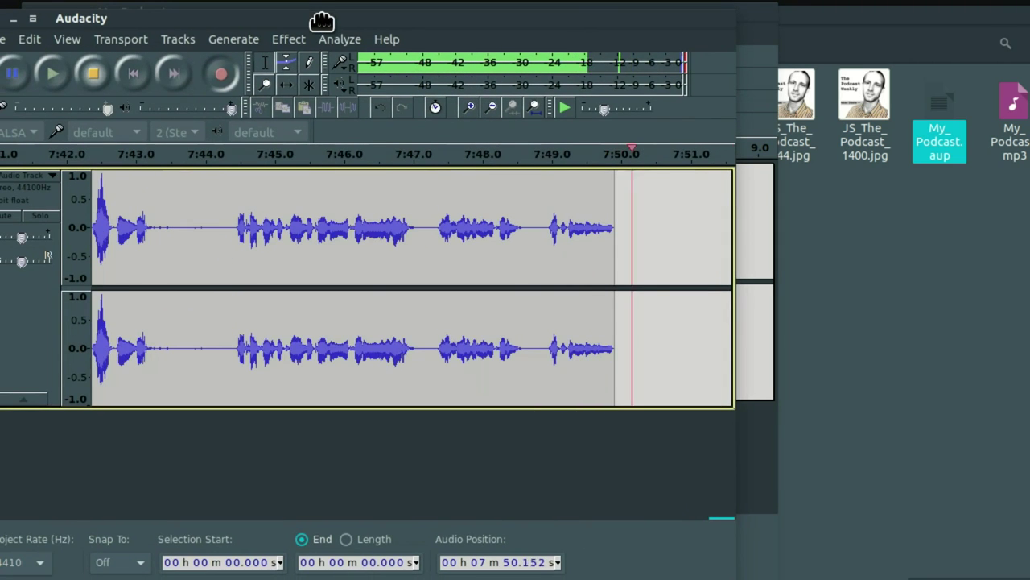
{"action": "left_click_drag", "start_coordinate": [322, 22], "coordinate": [0, 22]}
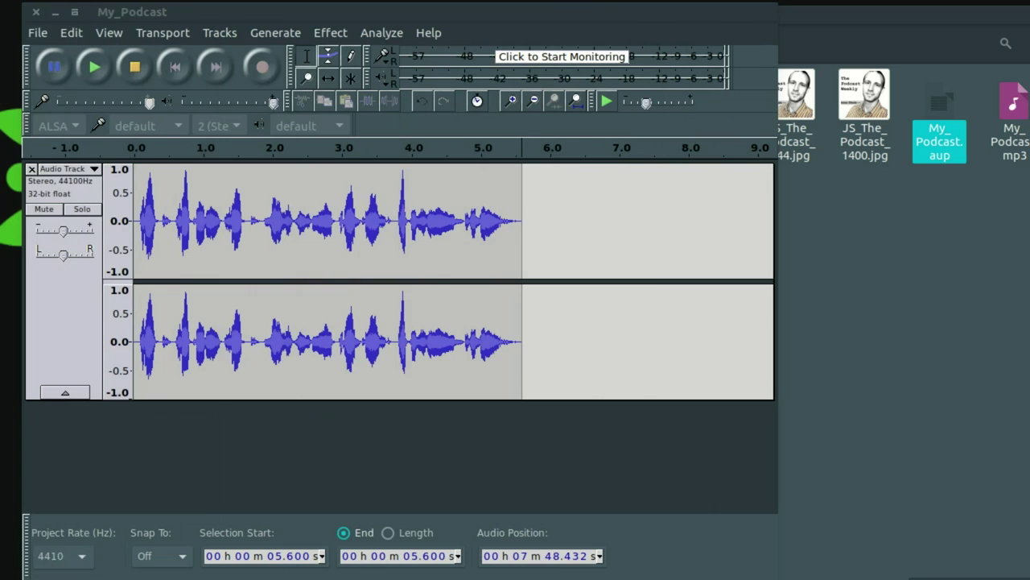
{"action": "left_click", "coordinate": [30, 169]}
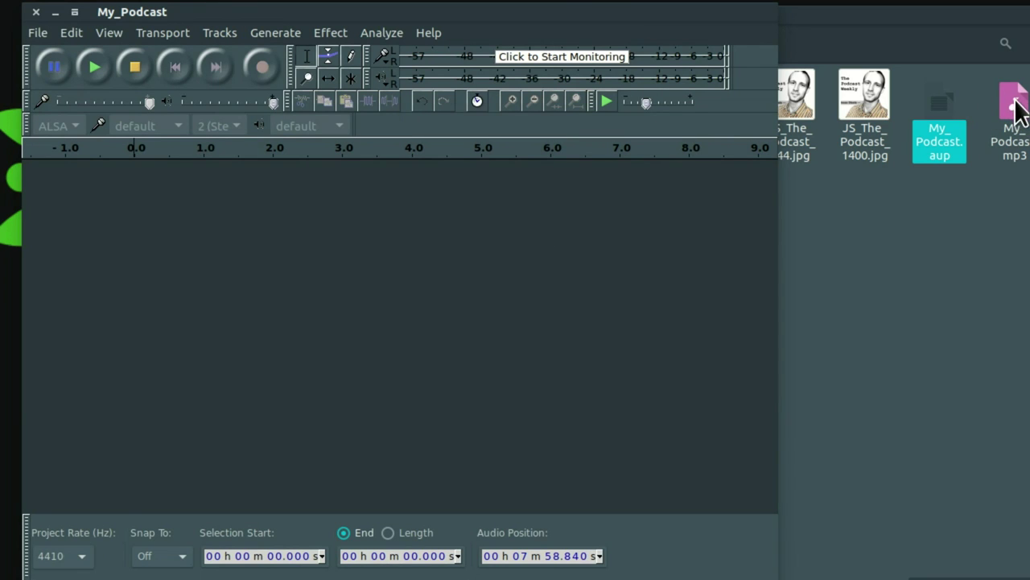
- Import My_Podcast.mp3 into the empty project, closing the Compressor effect without applying it
{"action": "left_click_drag", "start_coordinate": [1016, 112], "coordinate": [216, 248]}
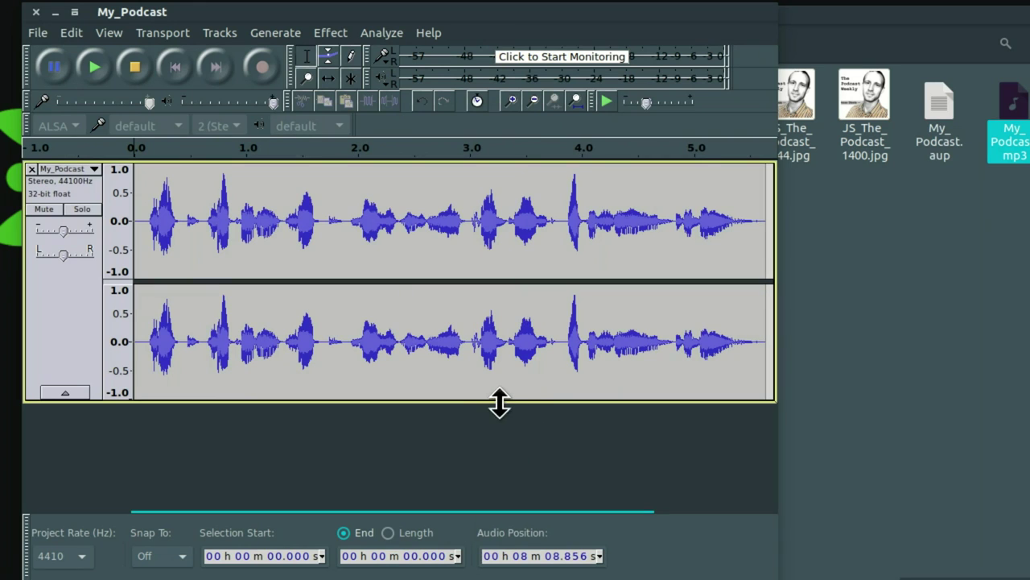
{"action": "left_click", "coordinate": [322, 33]}
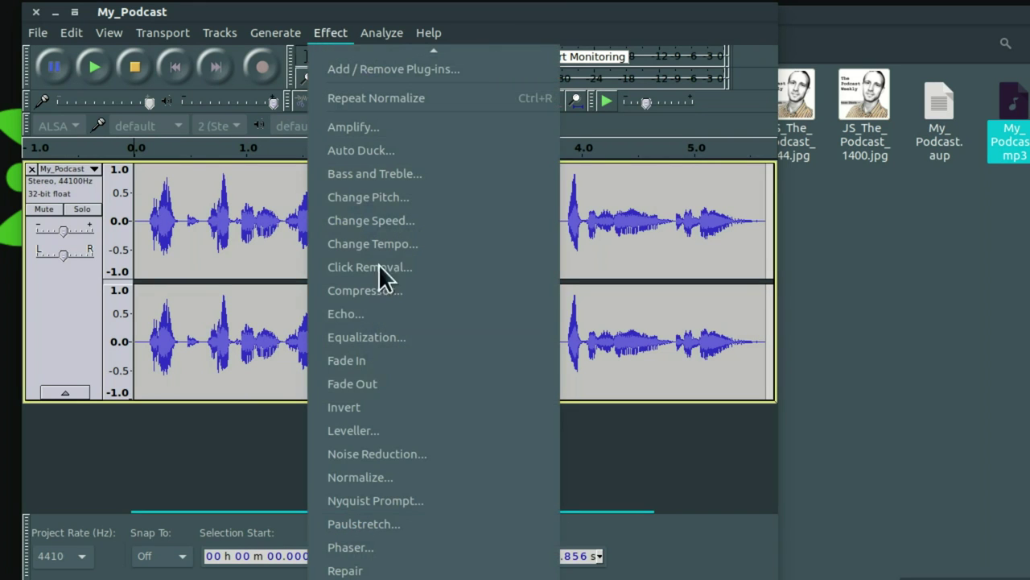
{"action": "left_click", "coordinate": [453, 289]}
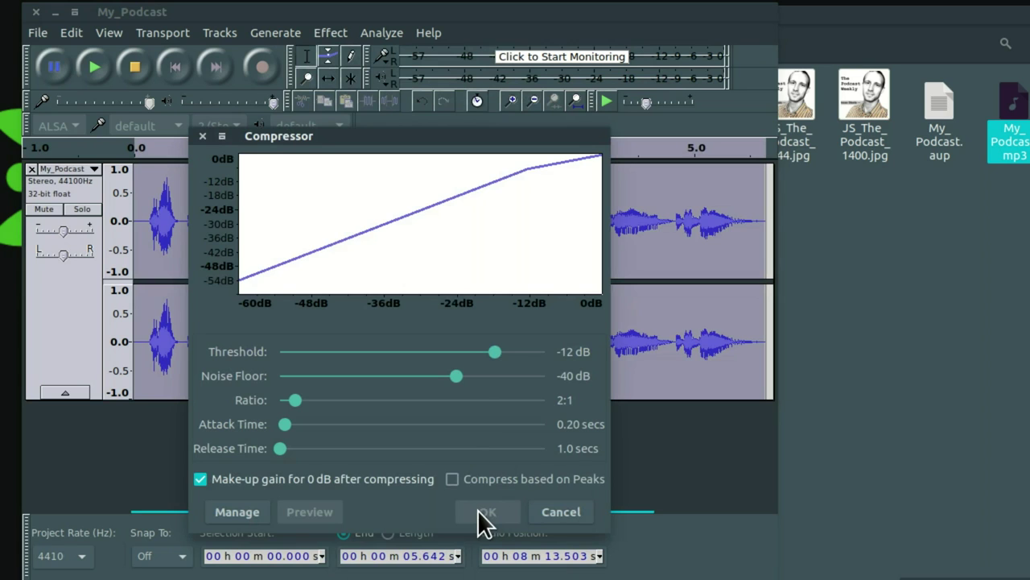
{"action": "left_click", "coordinate": [546, 511]}
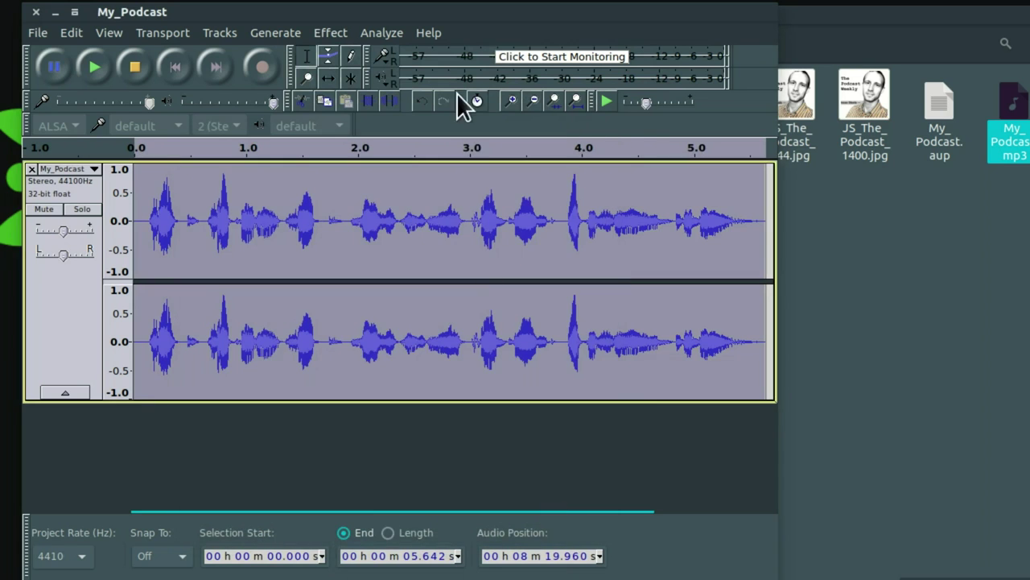
- Normalize the stereo track to a -1.0 dB maximum amplitude
{"action": "left_click", "coordinate": [335, 32]}
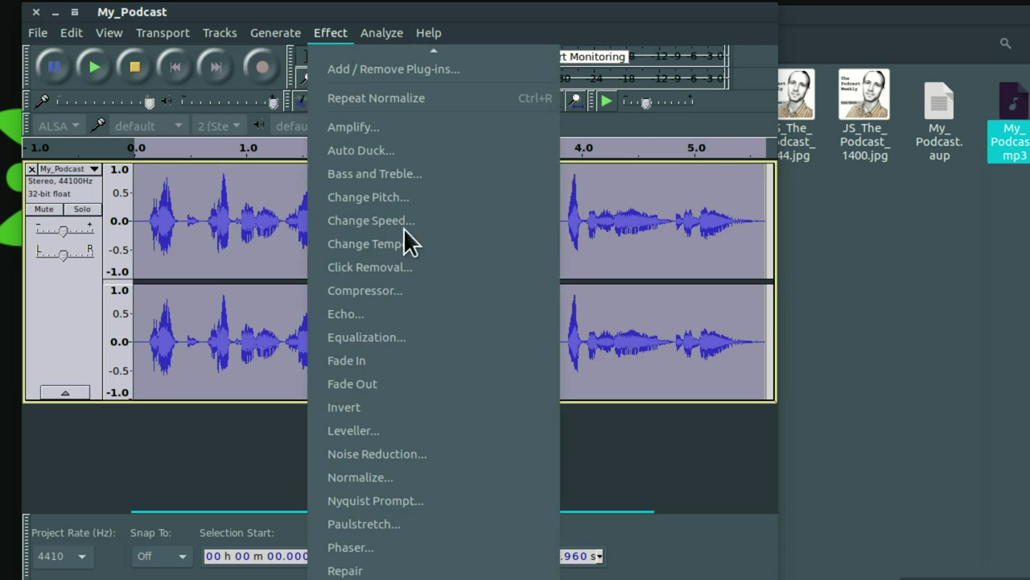
{"action": "left_click", "coordinate": [420, 480]}
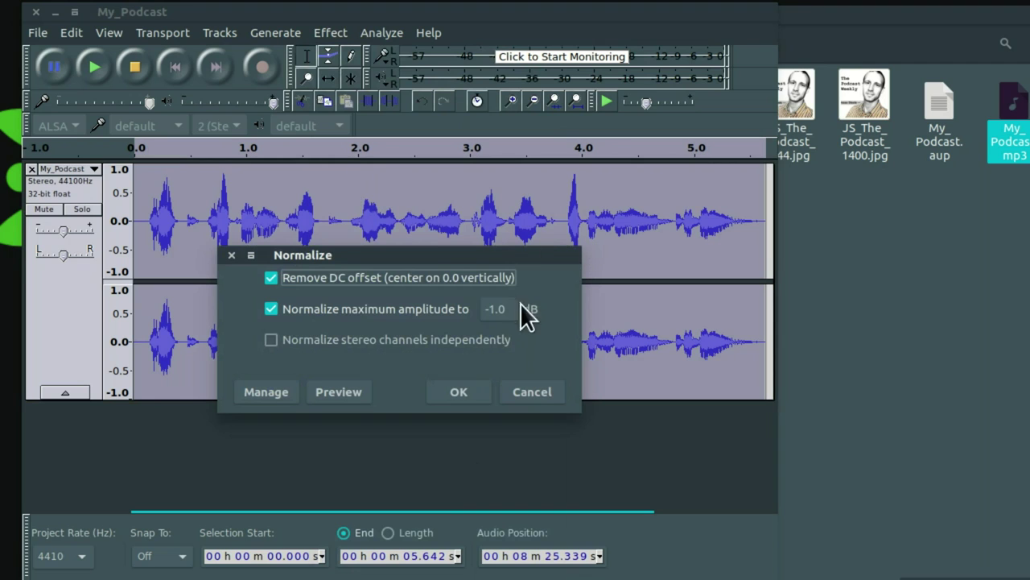
{"action": "left_click", "coordinate": [475, 396]}
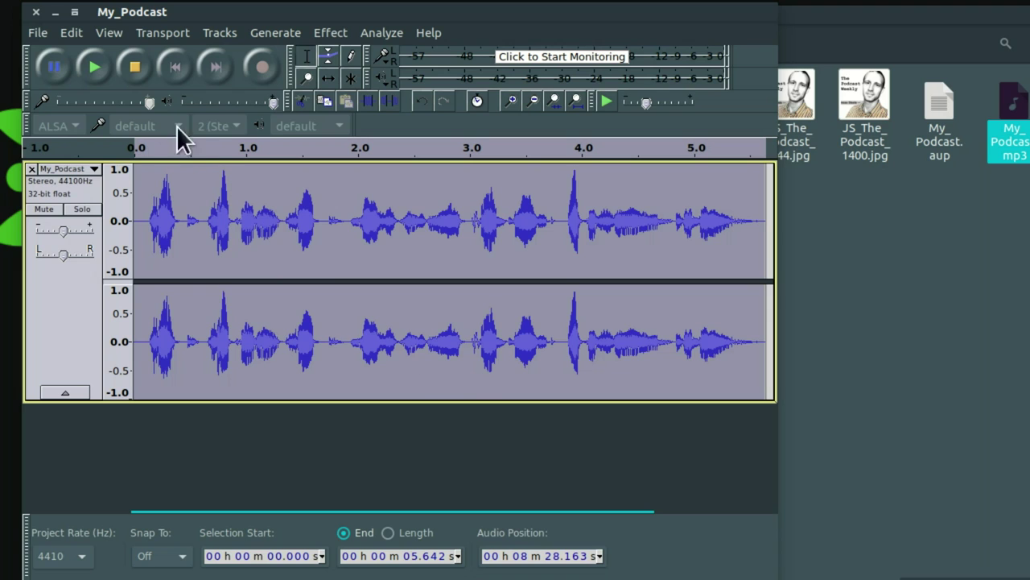
{"action": "left_click", "coordinate": [36, 34]}
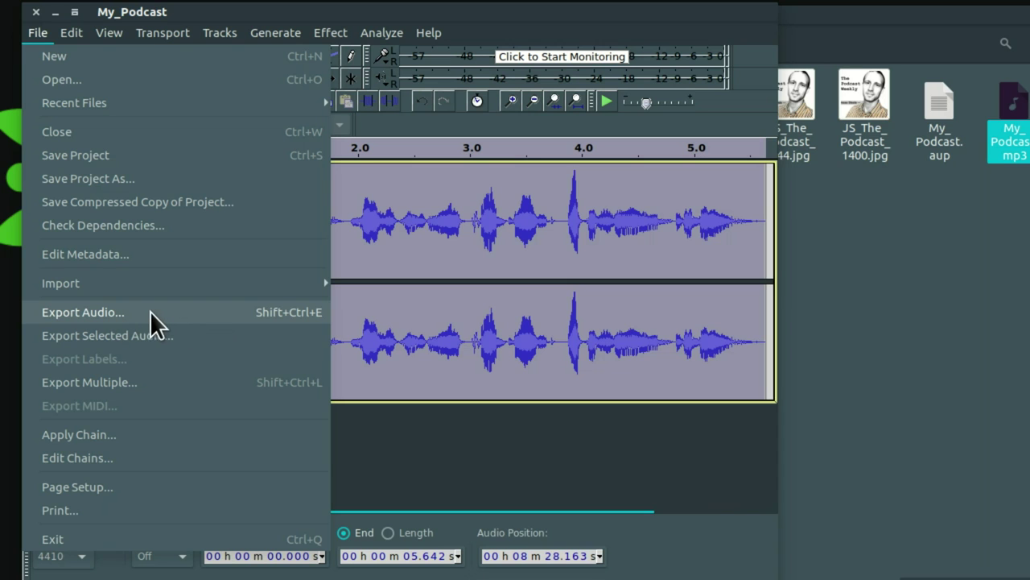
- Start an audio export and pick the Desktop as the save folder
{"action": "left_click", "coordinate": [198, 311]}
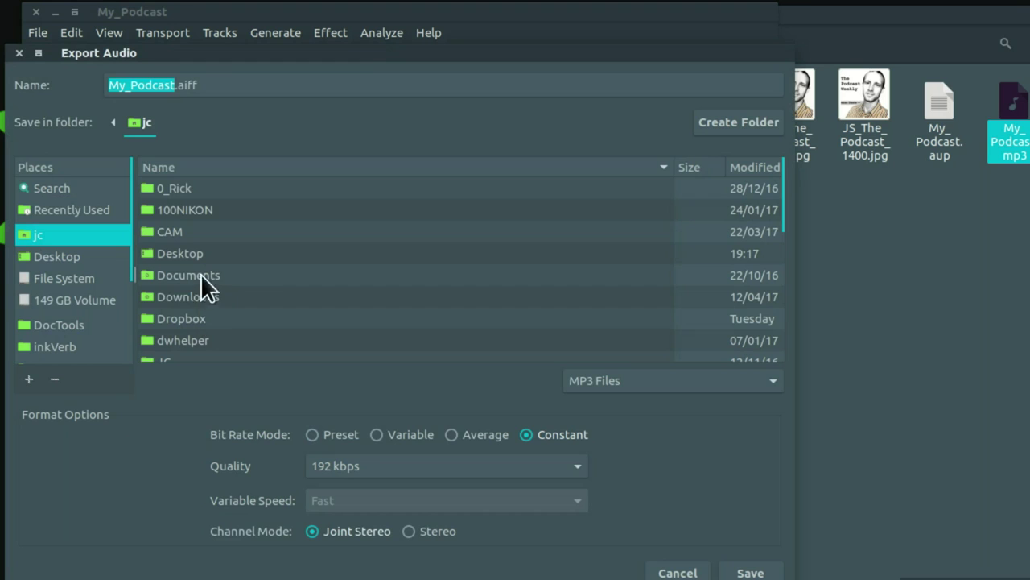
{"action": "double_click", "coordinate": [188, 85]}
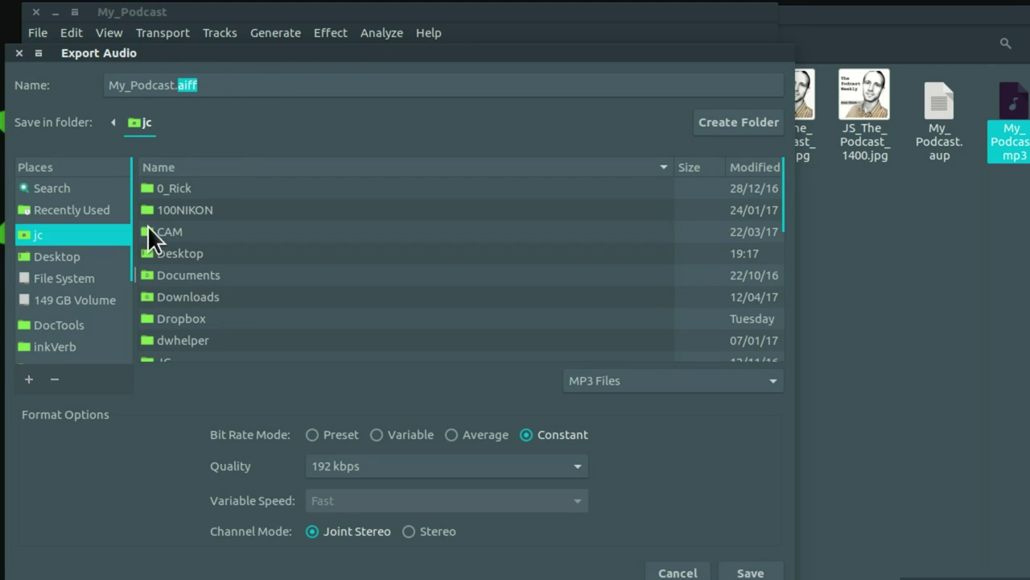
{"action": "left_click", "coordinate": [49, 257]}
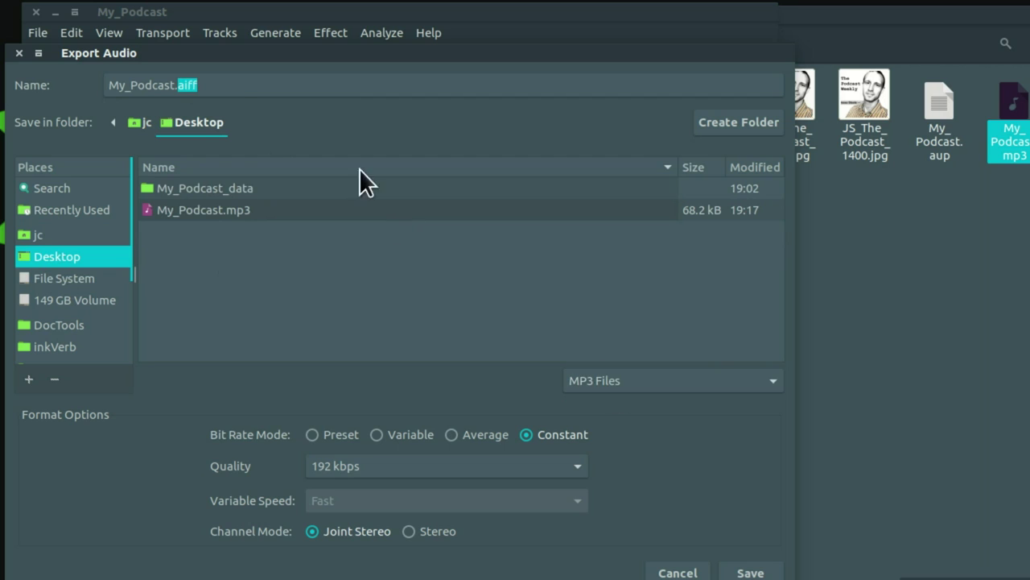
- Name the export file How-to-Podcast.mp3 and show the MP3 bitrate choices
{"action": "left_click_drag", "start_coordinate": [224, 88], "coordinate": [102, 90]}
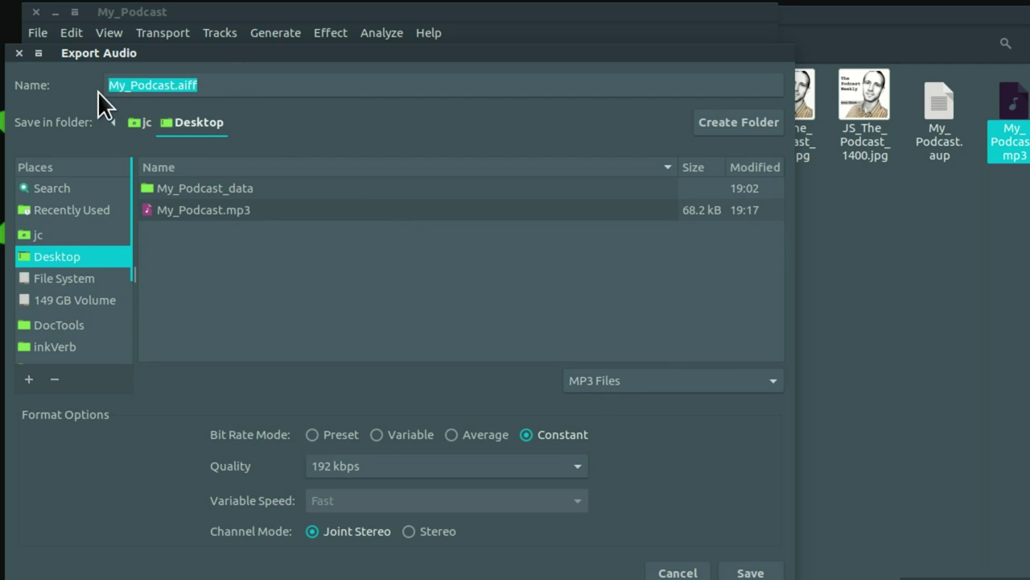
{"action": "type", "text": "Ho"}
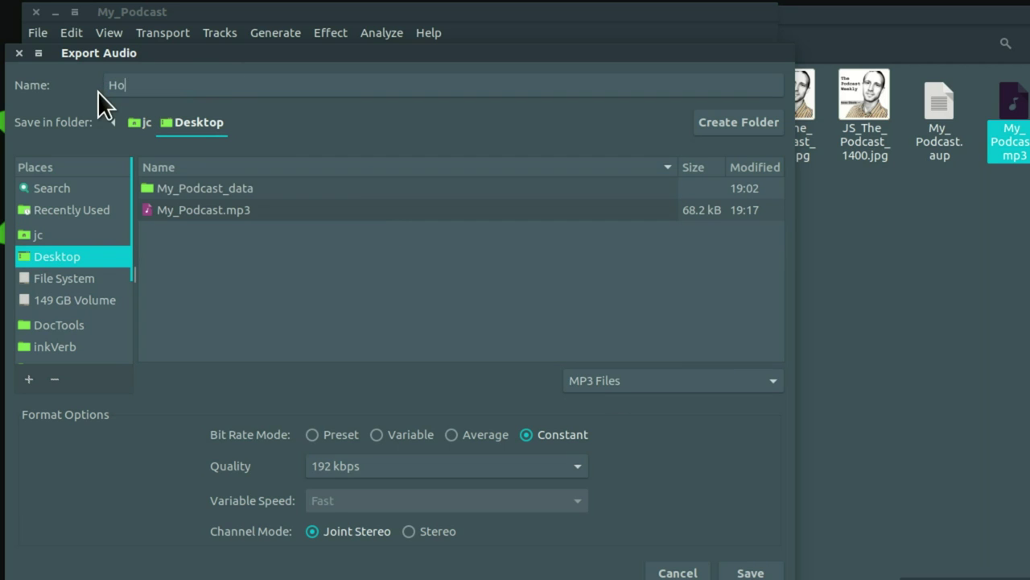
{"action": "type", "text": "w-to-Podcast.mp3"}
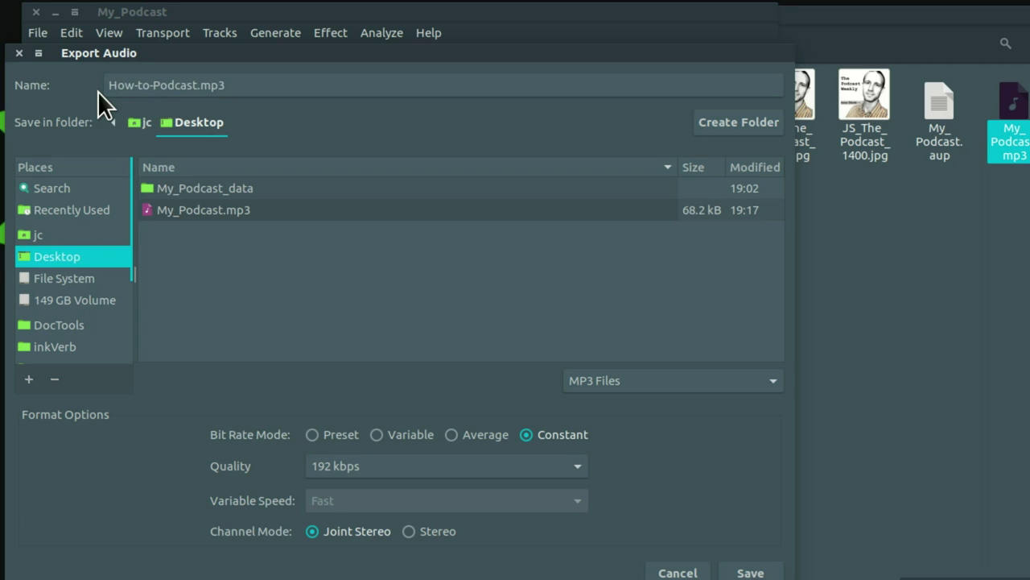
{"action": "left_click_drag", "start_coordinate": [151, 85], "coordinate": [133, 85]}
{"action": "left_click", "coordinate": [198, 86]}
{"action": "key", "text": "shift+Home"}
{"action": "left_click", "coordinate": [153, 84]}
{"action": "key", "text": "BackSpace"}
{"action": "type", "text": "_"}
{"action": "key", "text": "BackSpace"}
{"action": "type", "text": "-"}
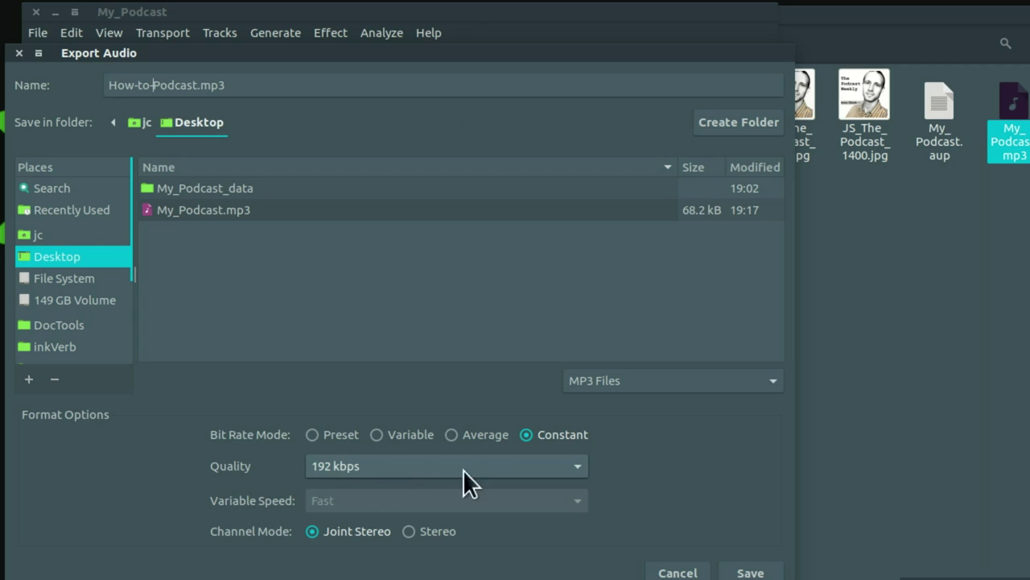
{"action": "left_click", "coordinate": [578, 469]}
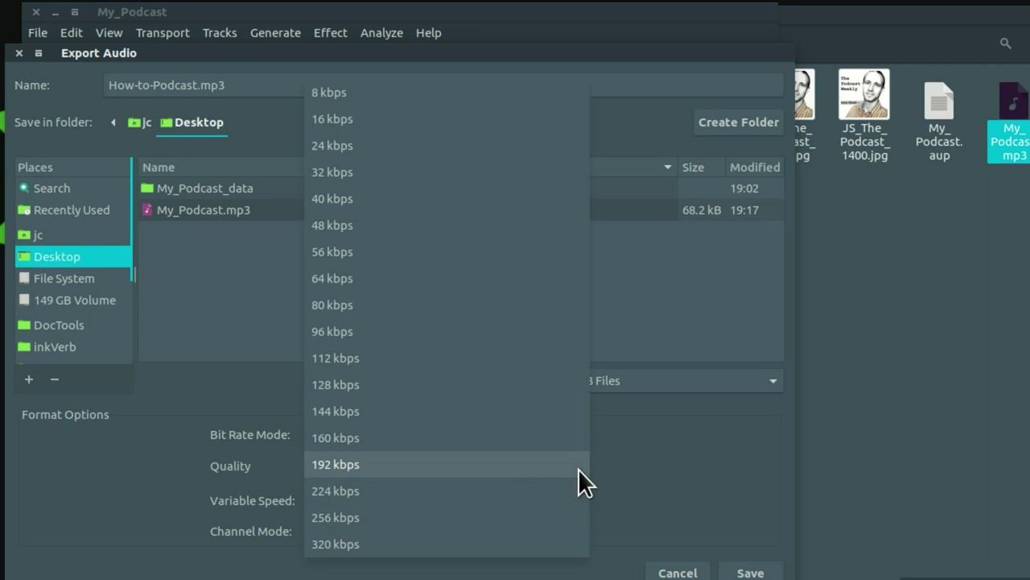
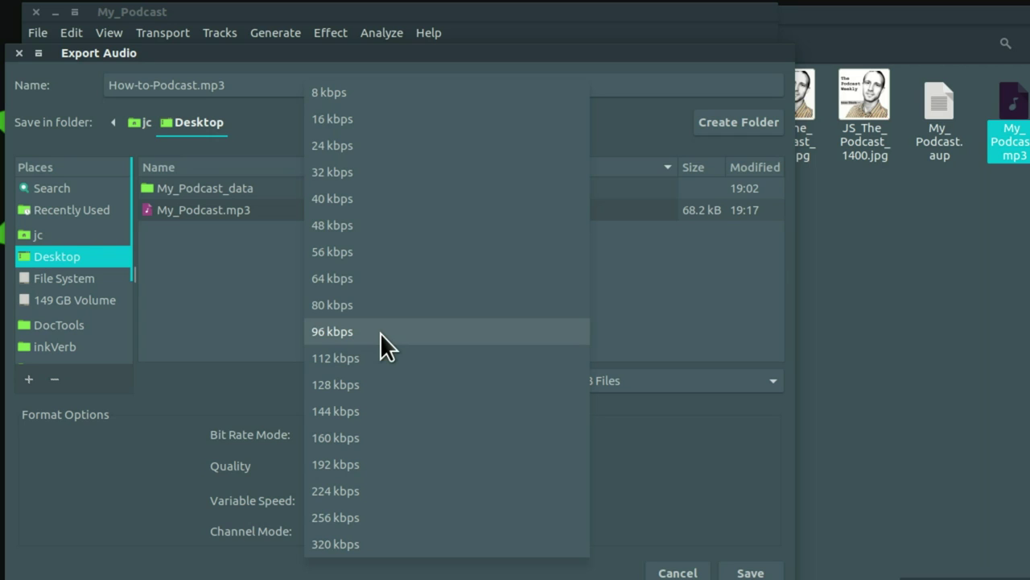
- Export How-to-Podcast.mp3 to the Desktop at a constant 96 kbps bit rate and save
{"action": "left_click", "coordinate": [380, 332]}
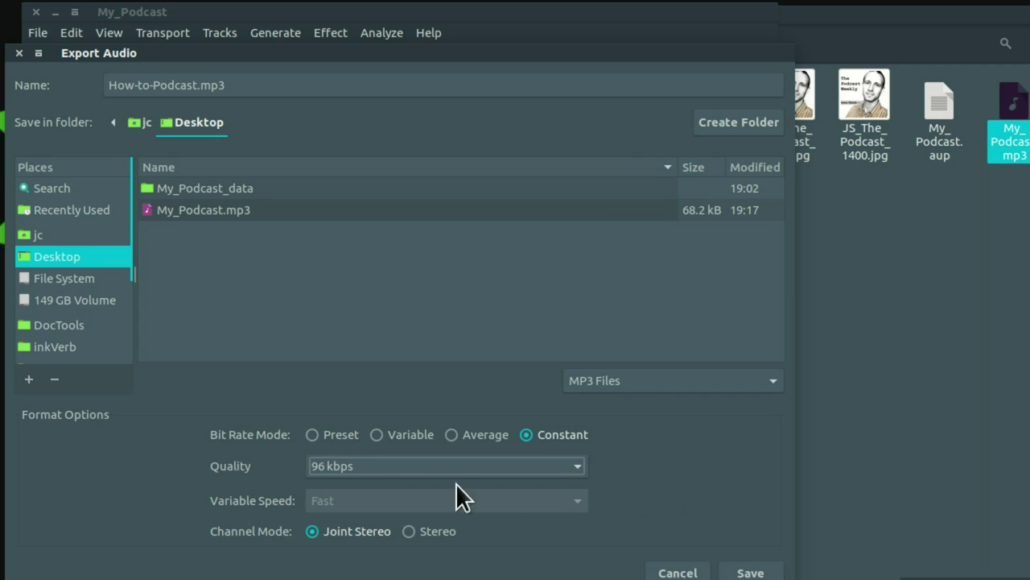
{"action": "left_click", "coordinate": [578, 470]}
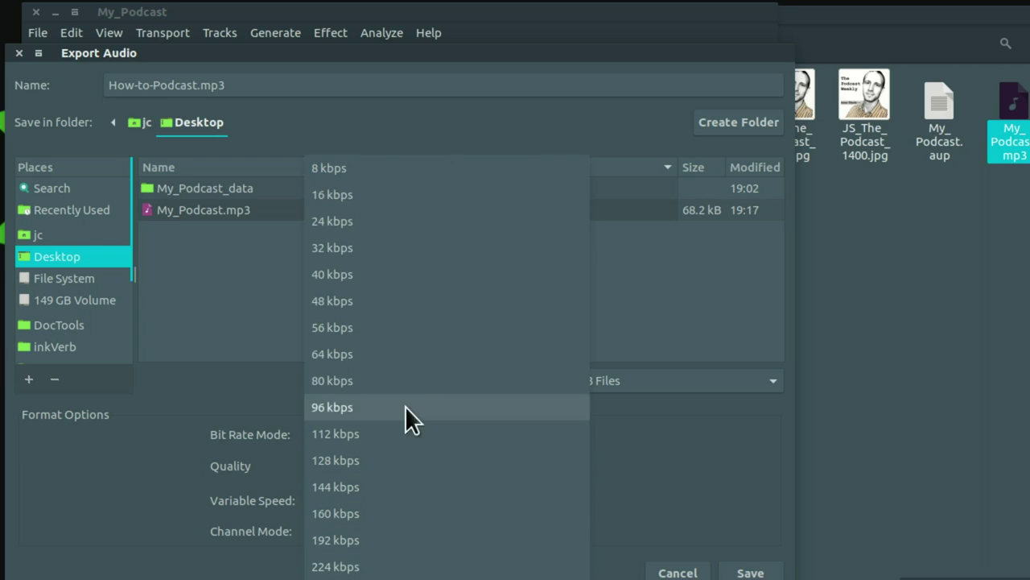
{"action": "left_click", "coordinate": [661, 457]}
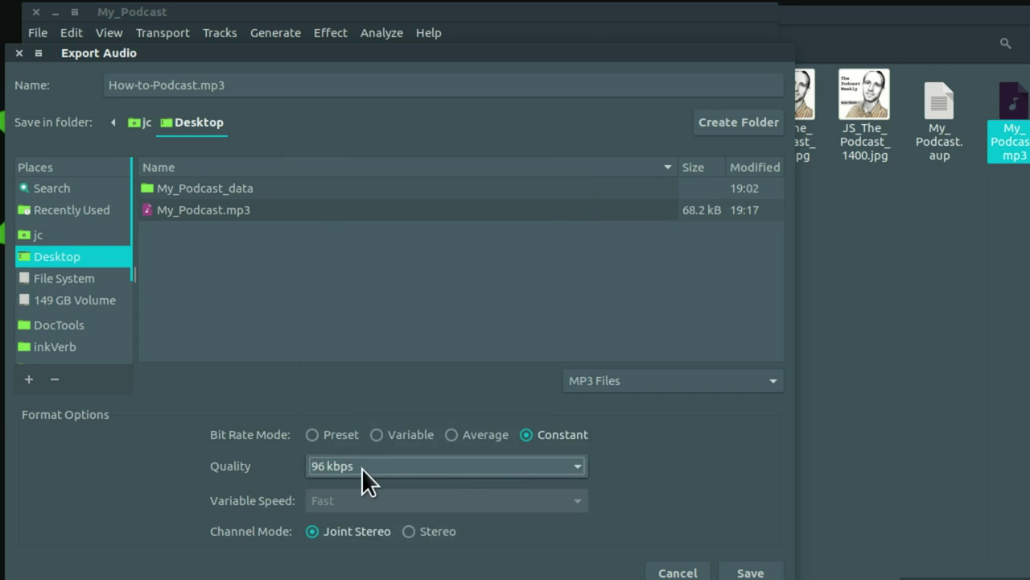
{"action": "left_click", "coordinate": [735, 573]}
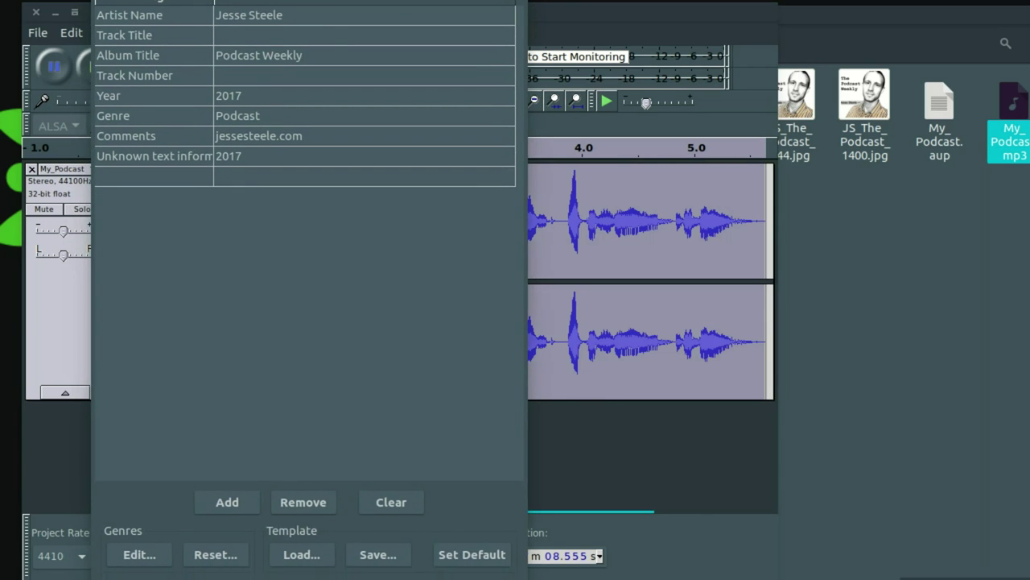
- Store the tags as default, then set Track Title 'How to Podcast' and Track Number 1
{"action": "left_click_drag", "start_coordinate": [339, 22], "coordinate": [340, 47]}
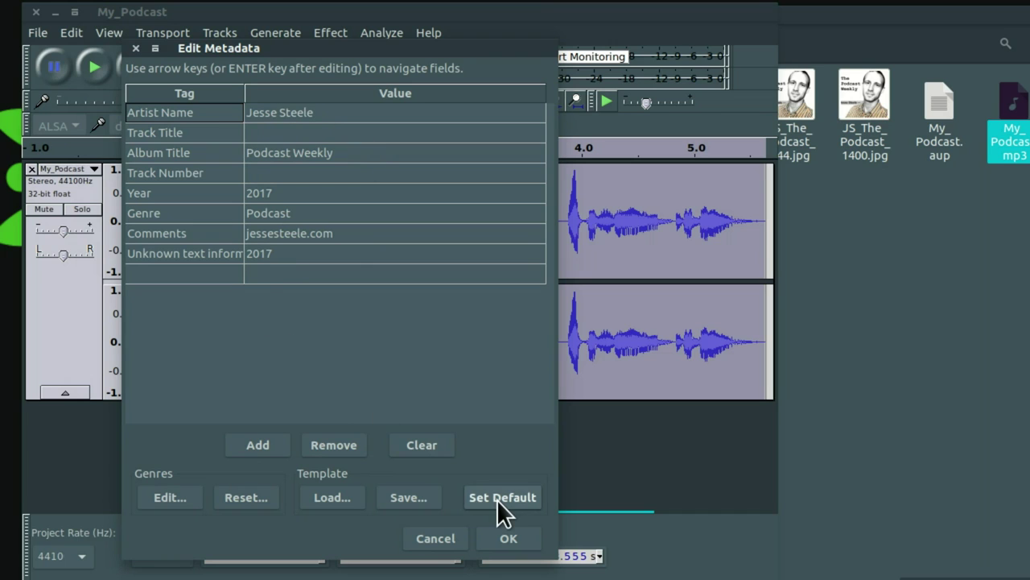
{"action": "left_click", "coordinate": [329, 115]}
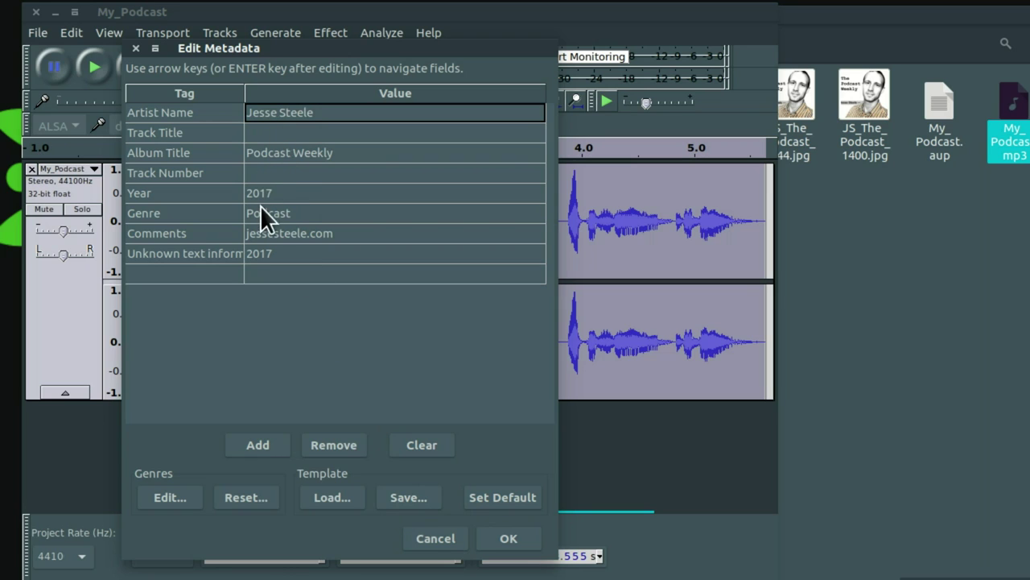
{"action": "left_click", "coordinate": [495, 497]}
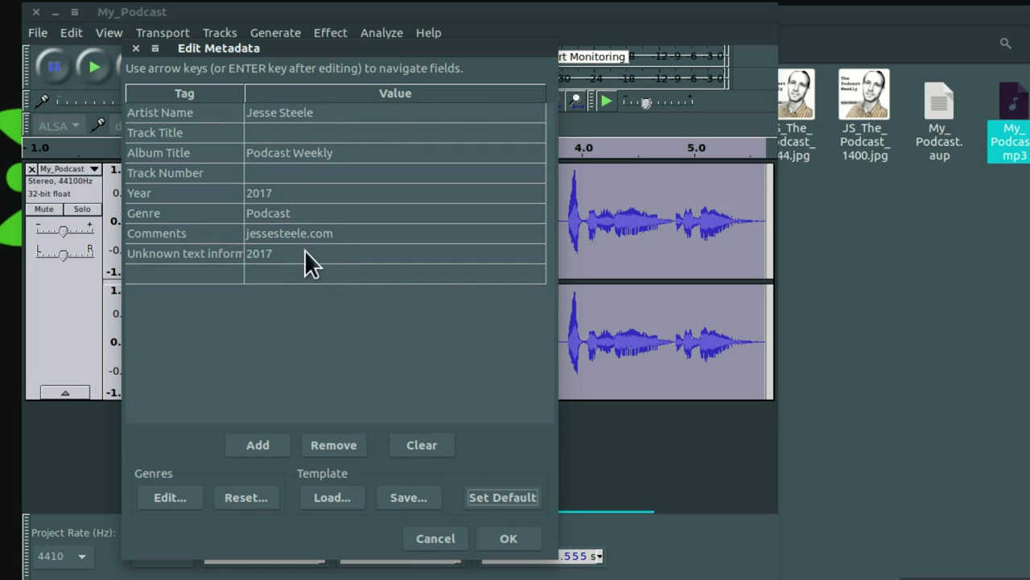
{"action": "left_click", "coordinate": [265, 130]}
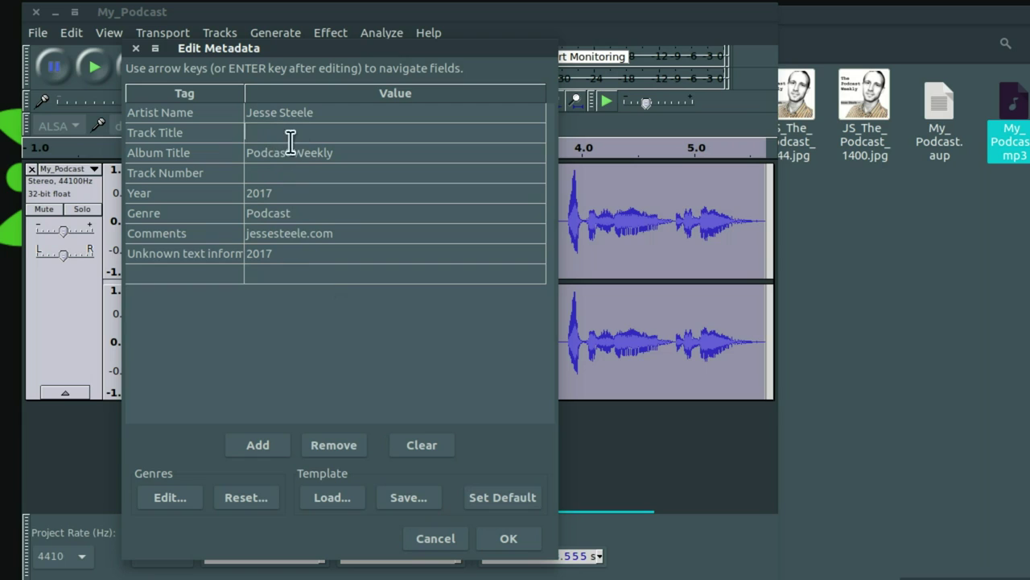
{"action": "type", "text": "How to Podcast"}
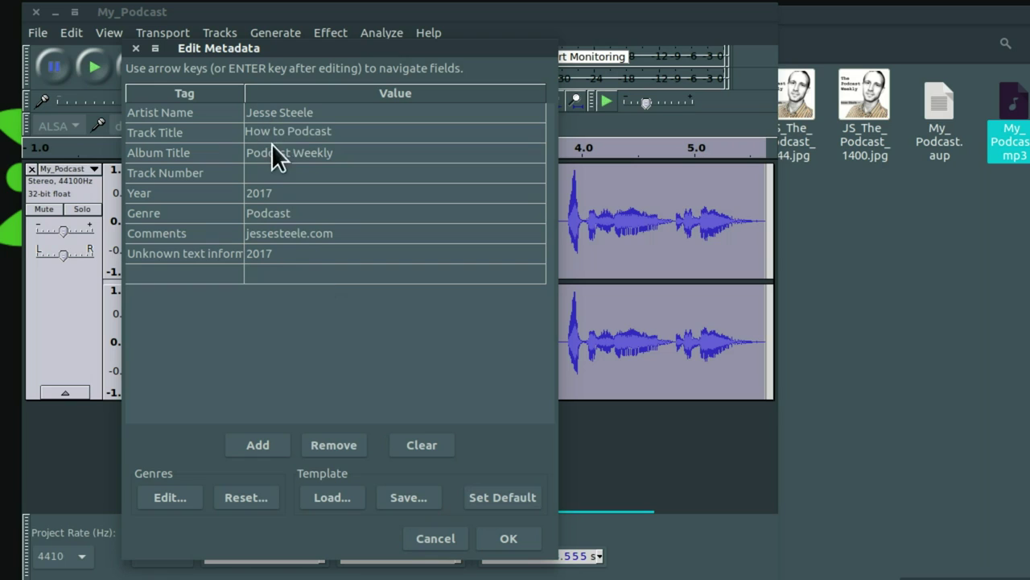
{"action": "left_click", "coordinate": [259, 172]}
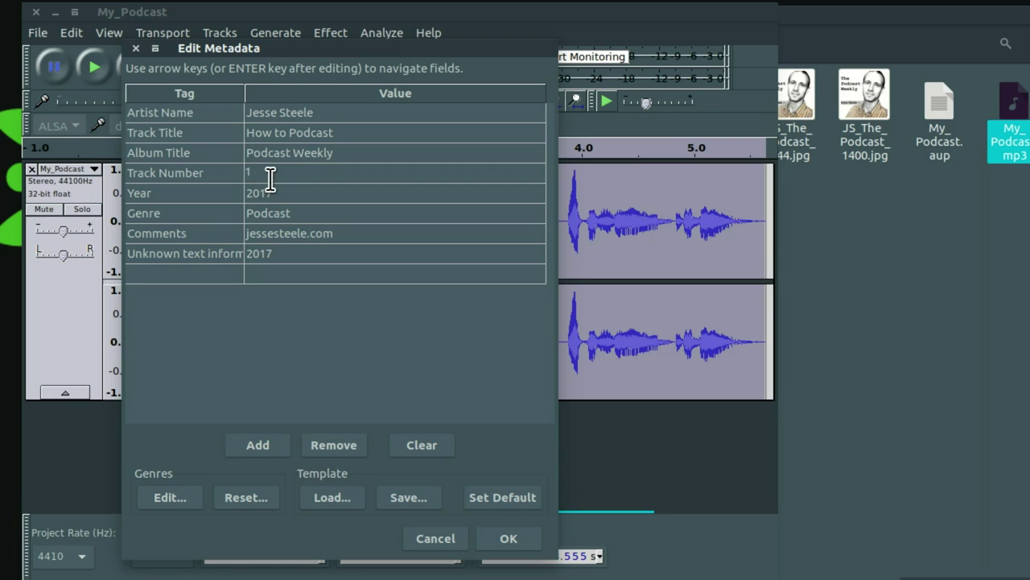
{"action": "type", "text": "56"}
{"action": "key", "text": "BackSpace"}
{"action": "key", "text": "BackSpace"}
{"action": "type", "text": "1"}
{"action": "left_click", "coordinate": [280, 254]}
- Clear the unknown-text value, keep Genre as Podcast, and accept the metadata
{"action": "left_click", "coordinate": [281, 255]}
{"action": "key", "text": "BackSpace"}
{"action": "left_click", "coordinate": [216, 255]}
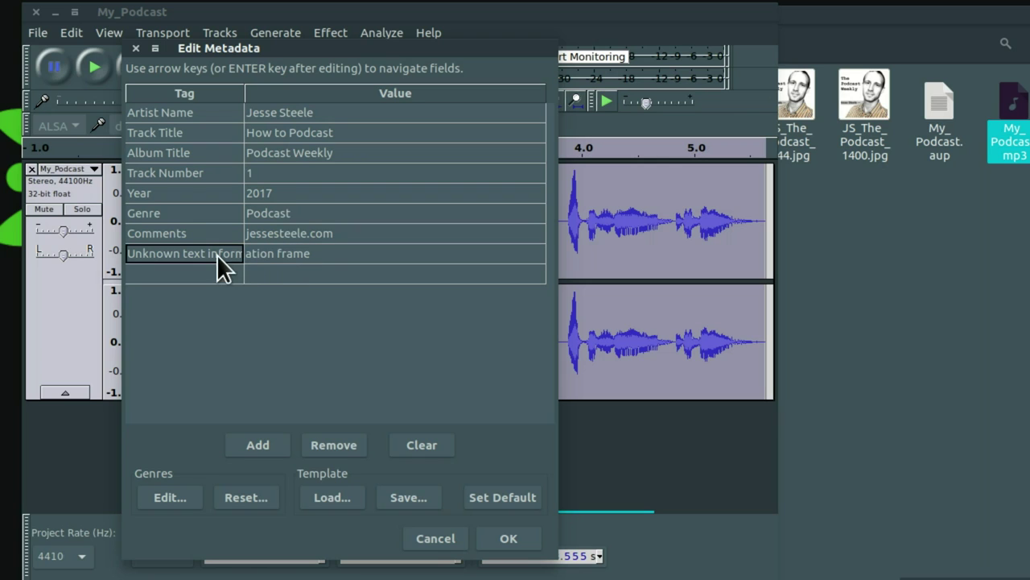
{"action": "left_click", "coordinate": [316, 255]}
{"action": "left_click", "coordinate": [209, 251]}
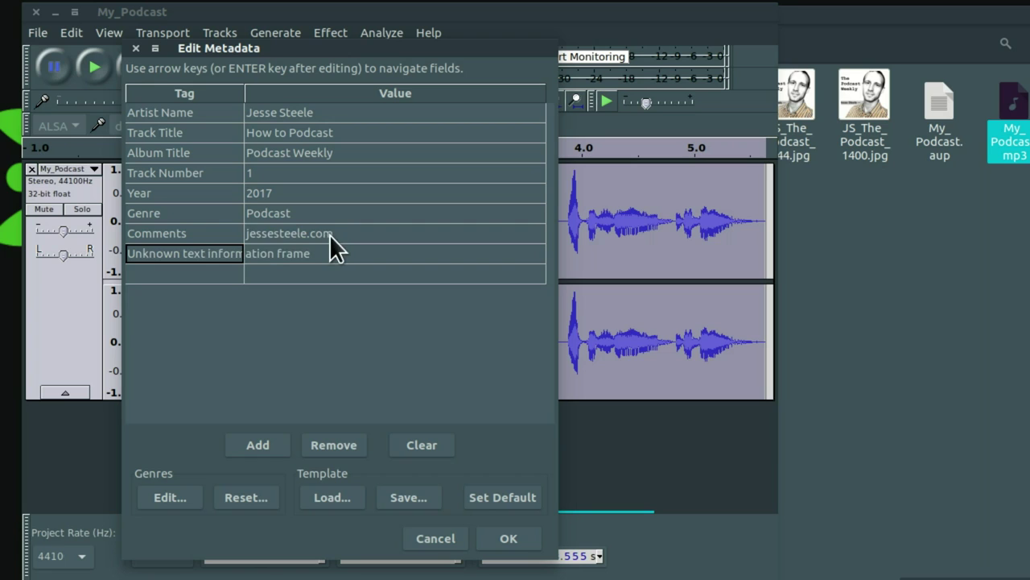
{"action": "left_click", "coordinate": [261, 216]}
{"action": "left_click", "coordinate": [313, 213]}
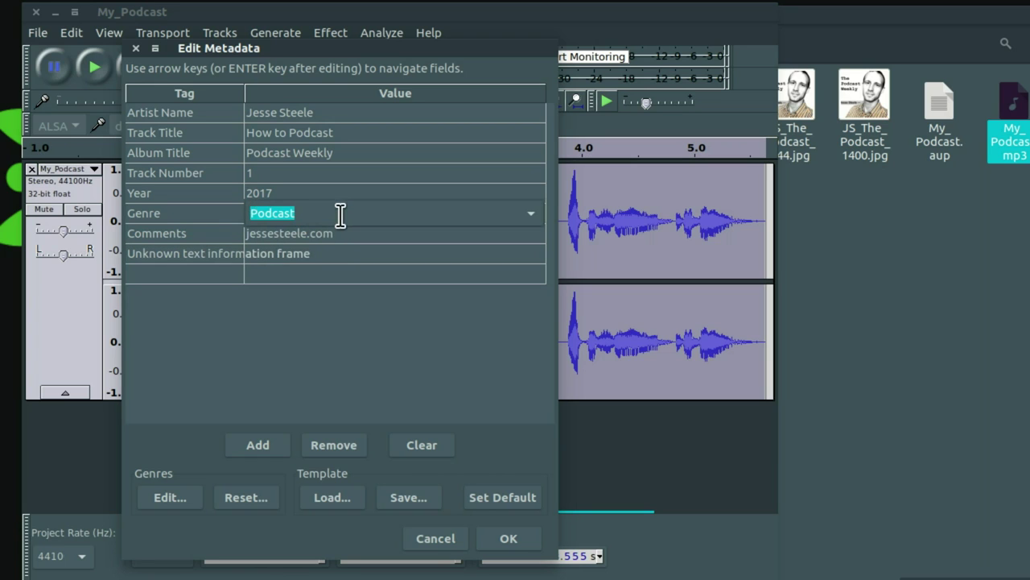
{"action": "left_click", "coordinate": [530, 214]}
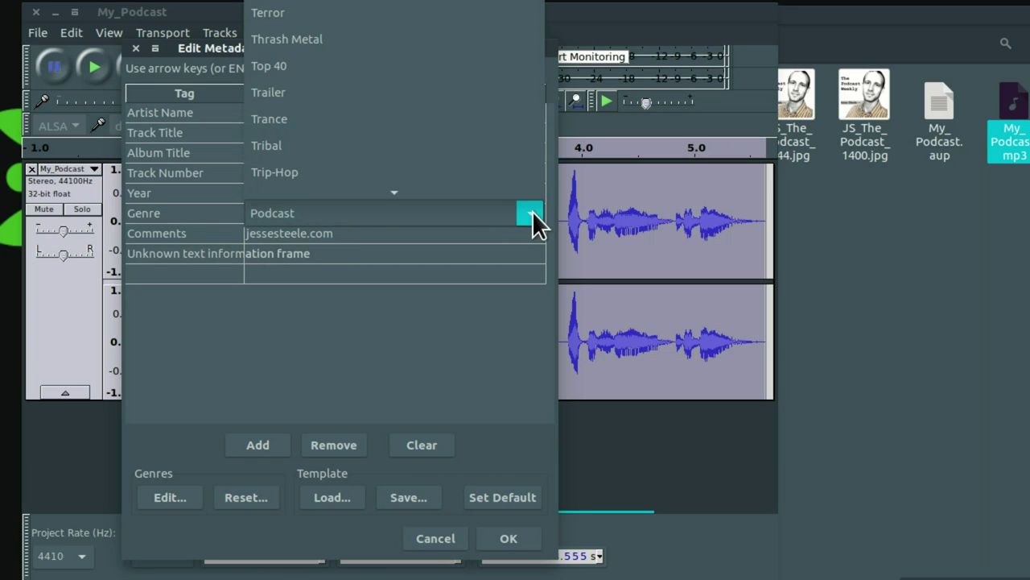
{"action": "left_click", "coordinate": [423, 211]}
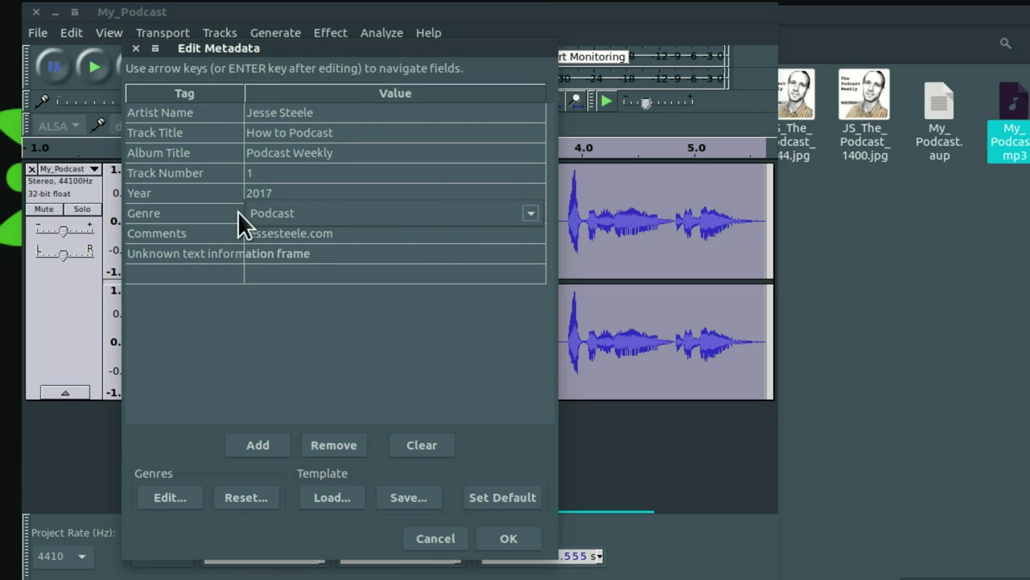
{"action": "left_click", "coordinate": [275, 191]}
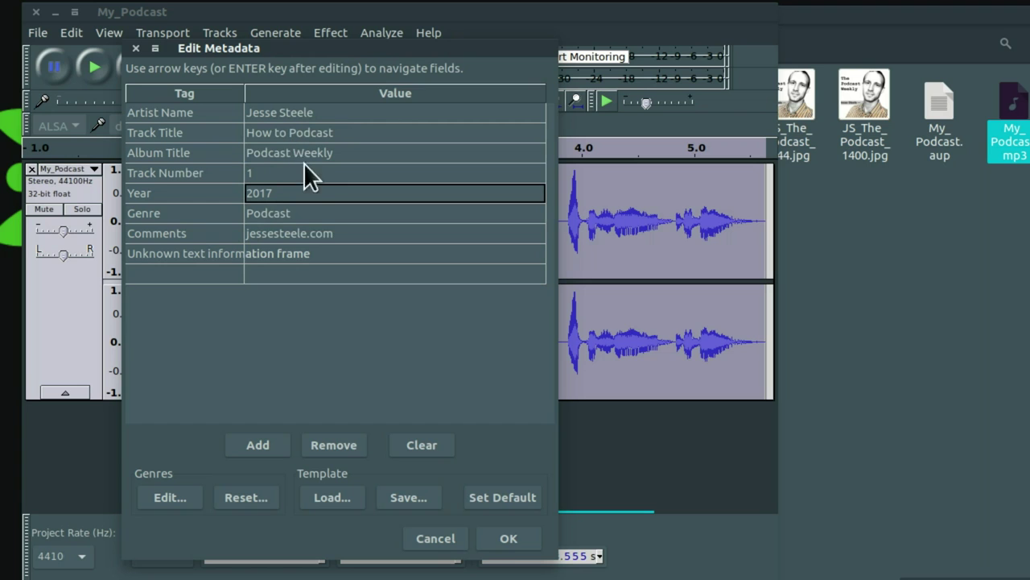
{"action": "left_click", "coordinate": [508, 539]}
- Dismiss Audacity's assertion warning and confirm How-to-Podcast.mp3 is on the Desktop beside My_Podcast.mp3
{"action": "left_click", "coordinate": [908, 349]}
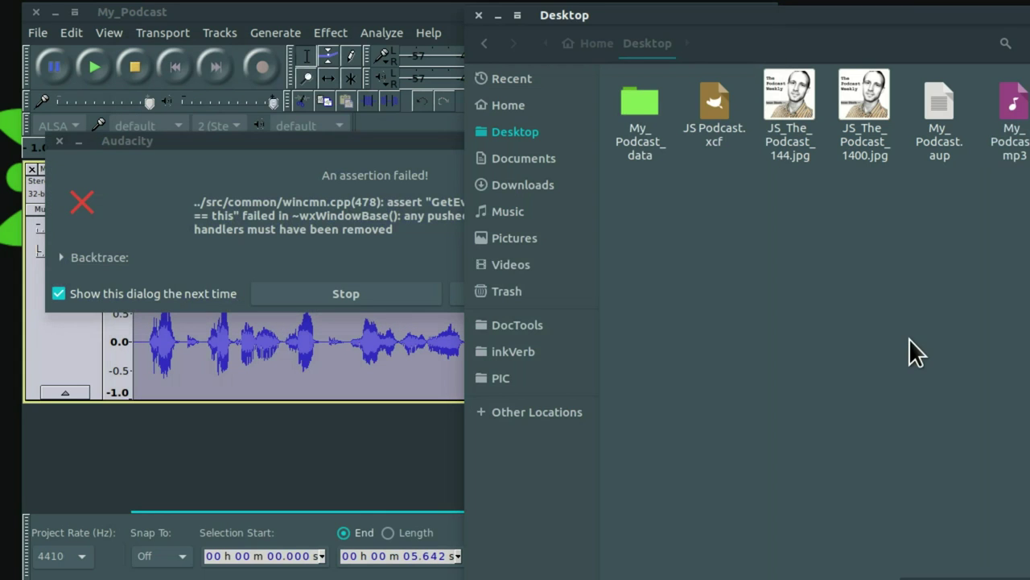
{"action": "left_click", "coordinate": [377, 238]}
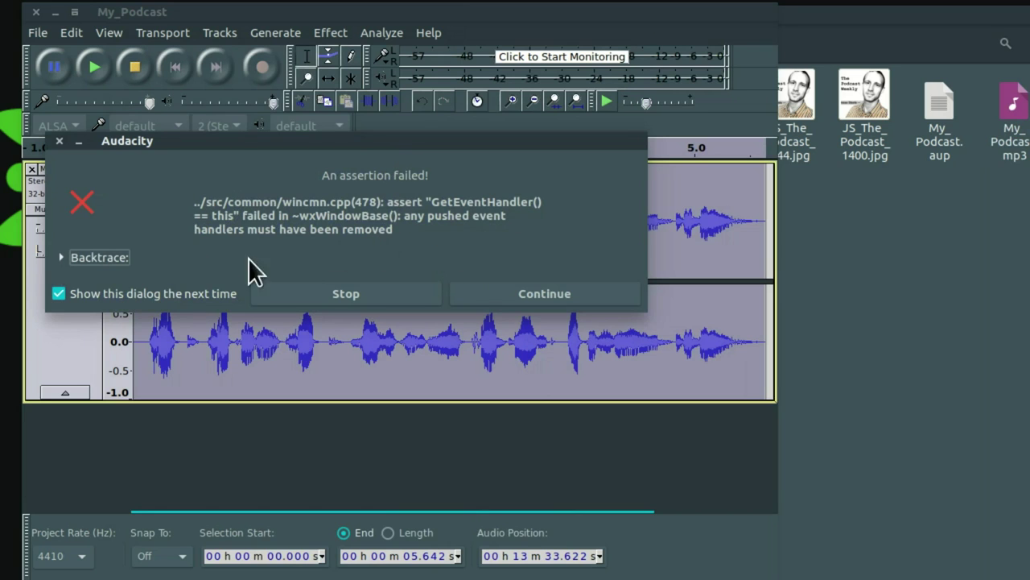
{"action": "left_click", "coordinate": [503, 292]}
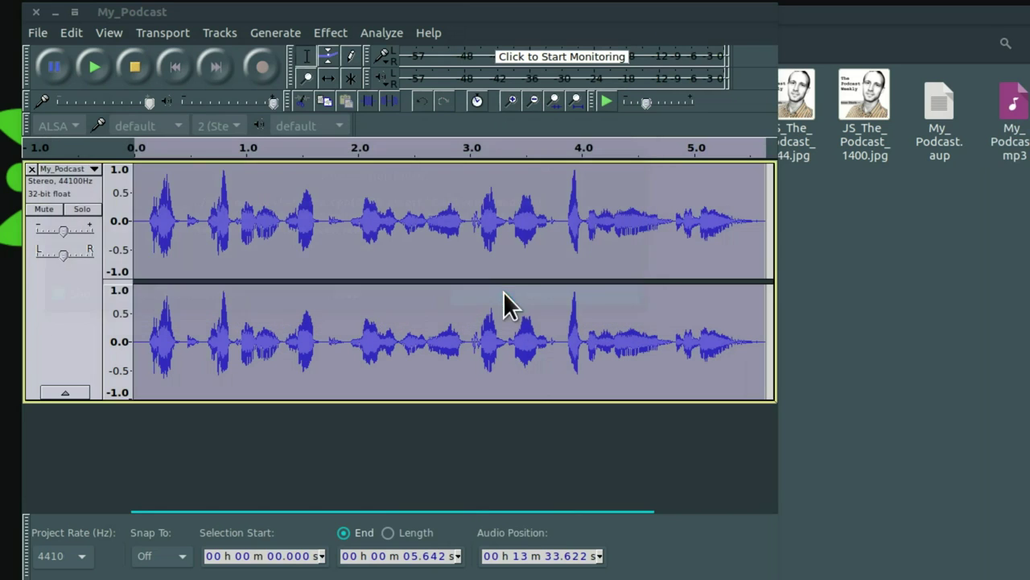
{"action": "left_click", "coordinate": [917, 297]}
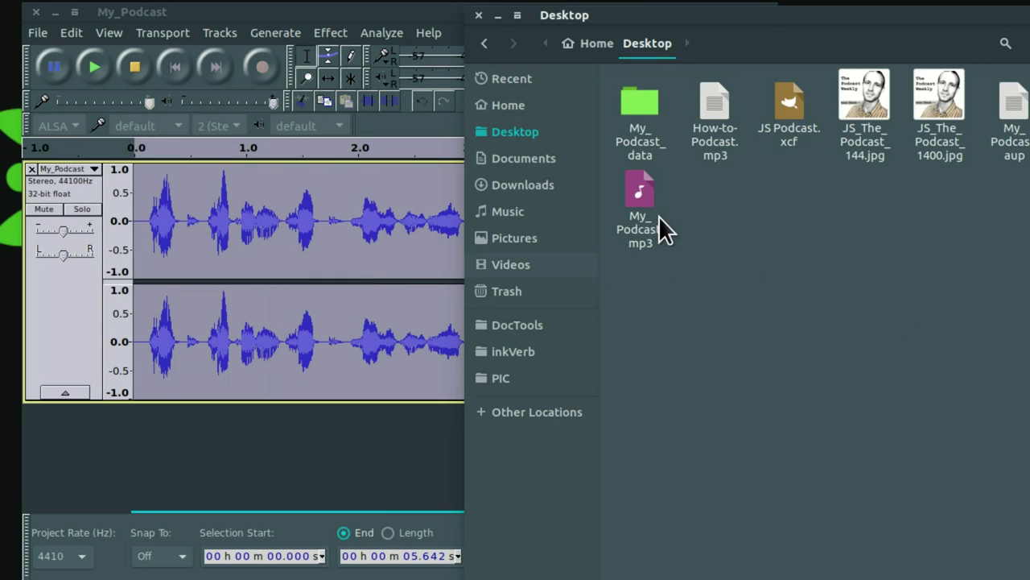
{"action": "left_click", "coordinate": [717, 100]}
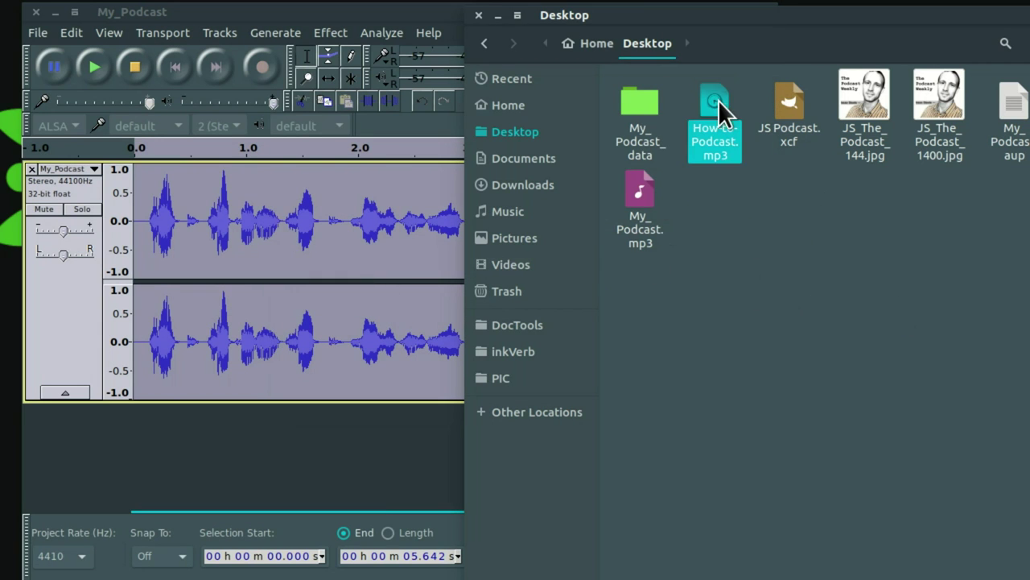
{"action": "left_click", "coordinate": [787, 242]}
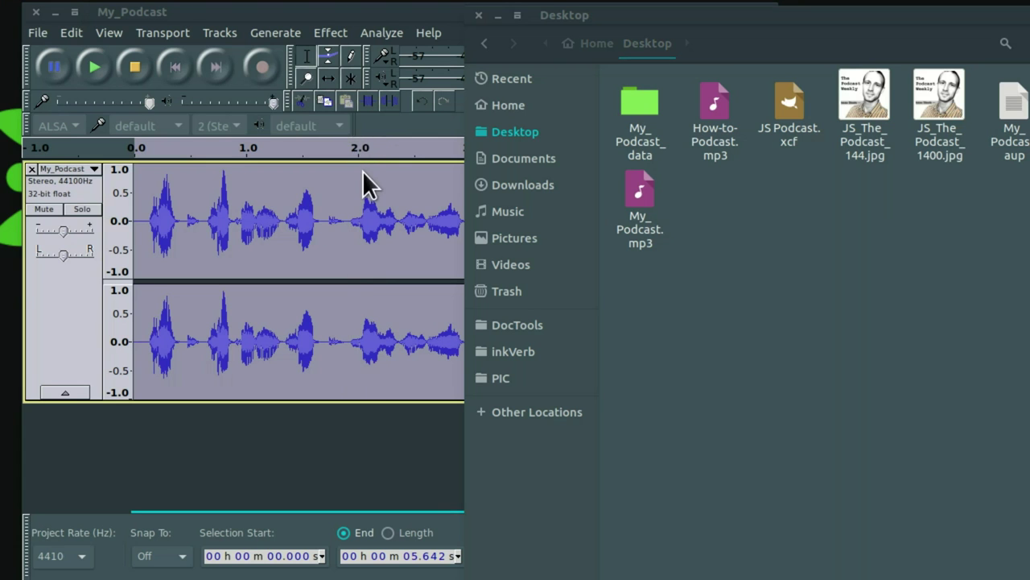
{"action": "key", "text": "alt+Tab"}
- Start a new post titled 'How to Podcast' and drop How-to-Podcast.mp3 from the Desktop into its body
{"action": "left_click", "coordinate": [430, 209]}
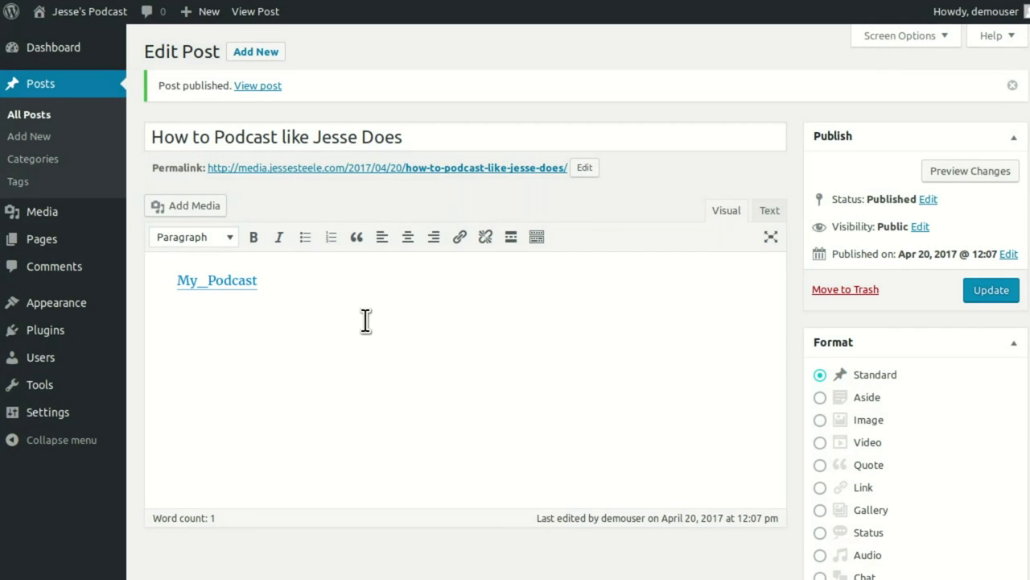
{"action": "left_click", "coordinate": [250, 54]}
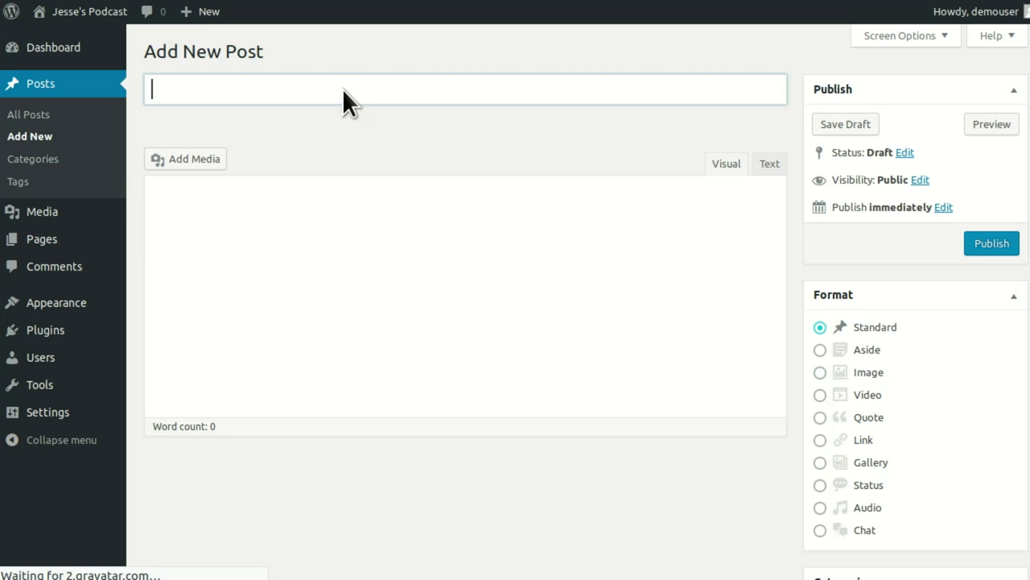
{"action": "type", "text": "How"}
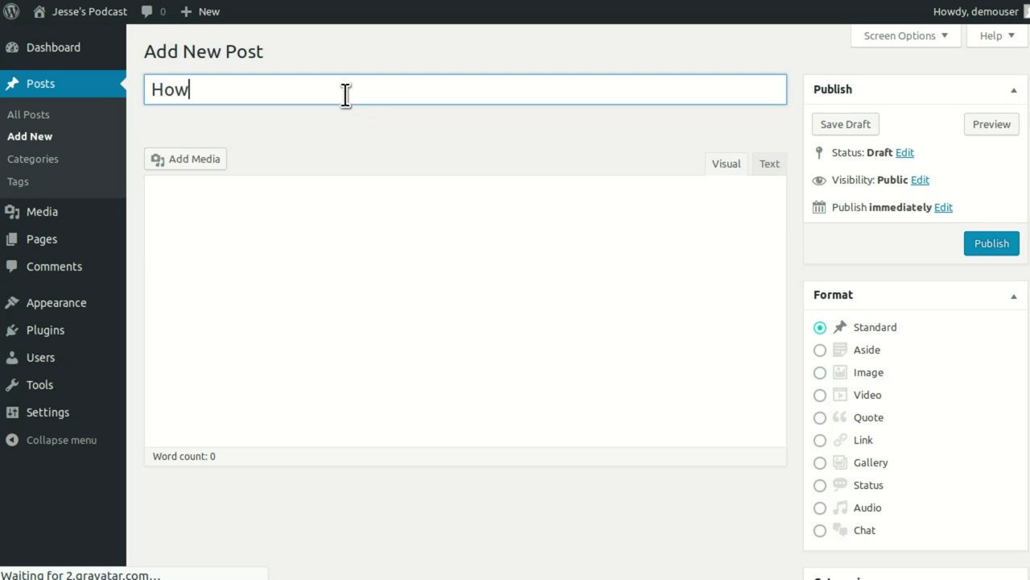
{"action": "type", "text": " to Podcast"}
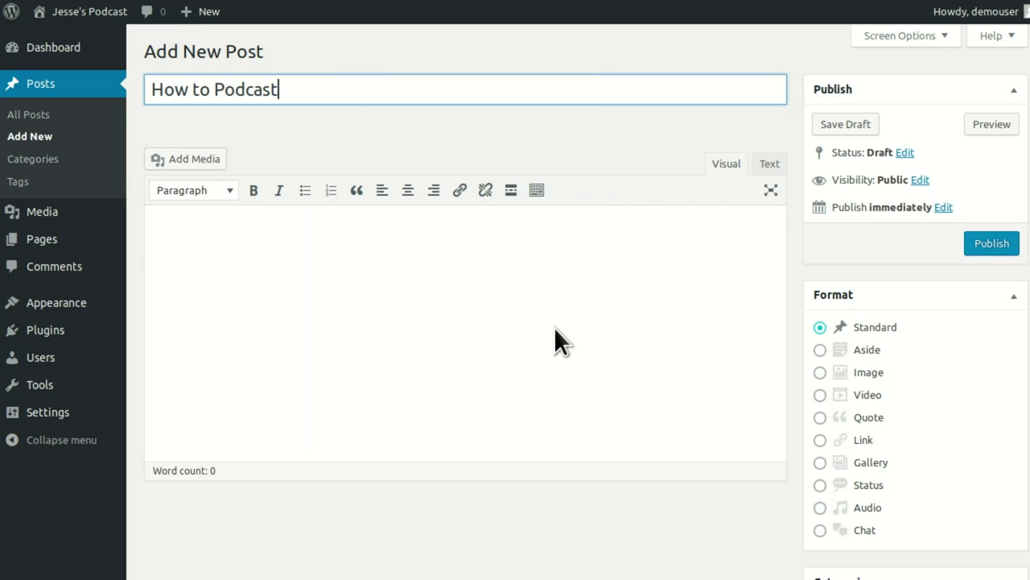
{"action": "key", "text": "Tab"}
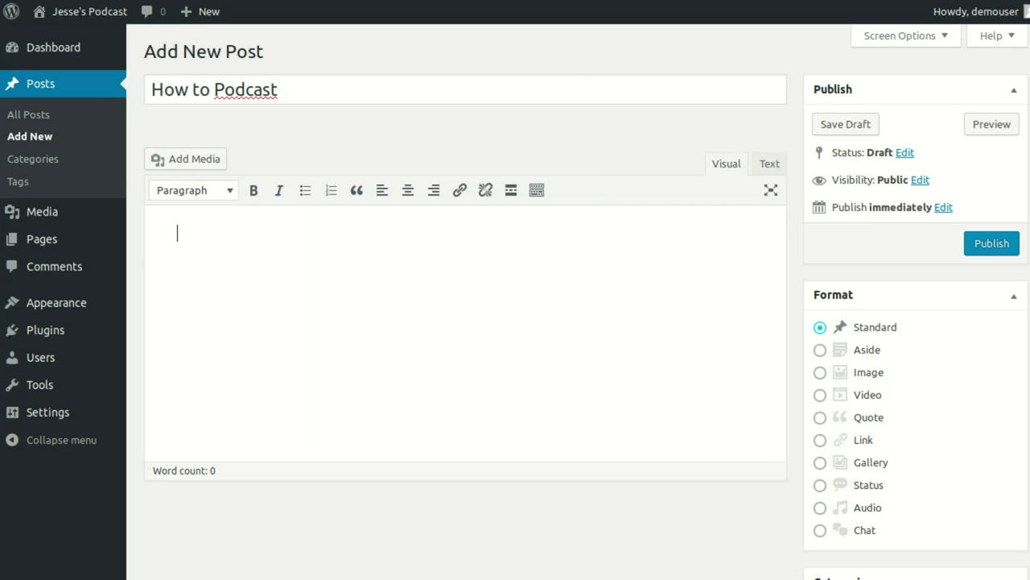
{"action": "key", "text": "alt+Tab"}
{"action": "left_click_drag", "start_coordinate": [716, 97], "coordinate": [258, 282]}
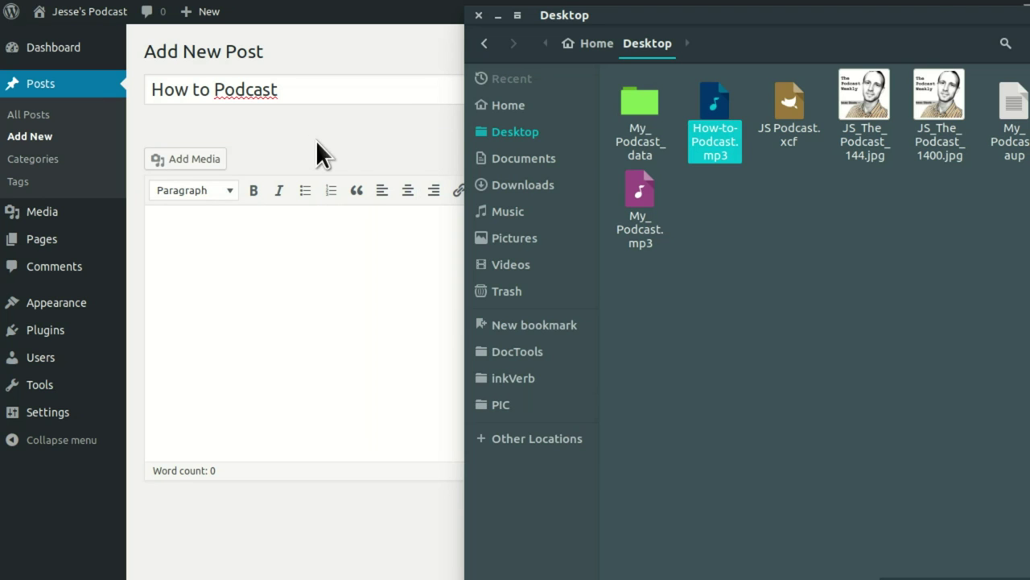
- Insert How-to-Podcast.mp3 into the post as a link to the media file
{"action": "left_click", "coordinate": [315, 140]}
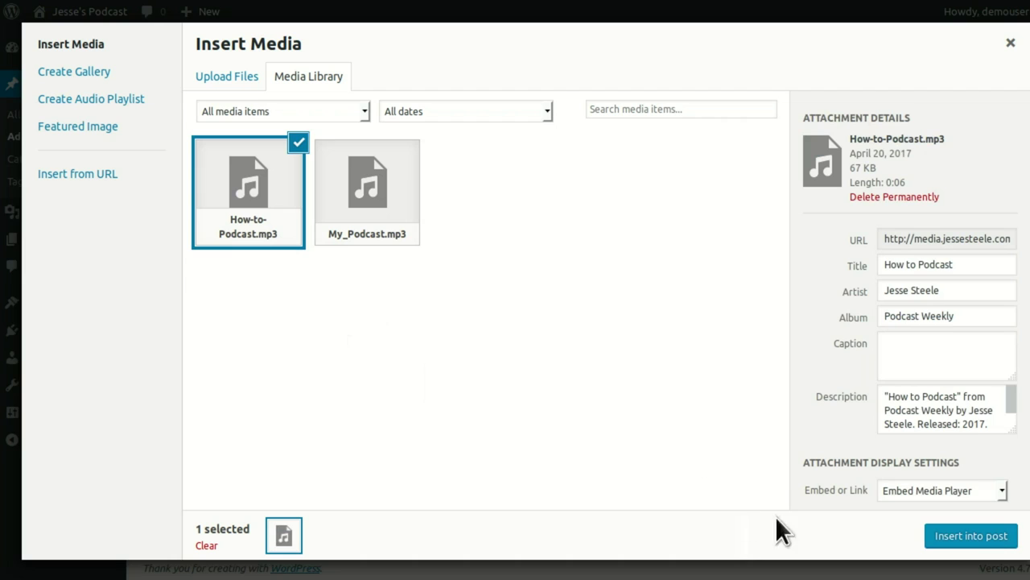
{"action": "left_click", "coordinate": [1001, 488]}
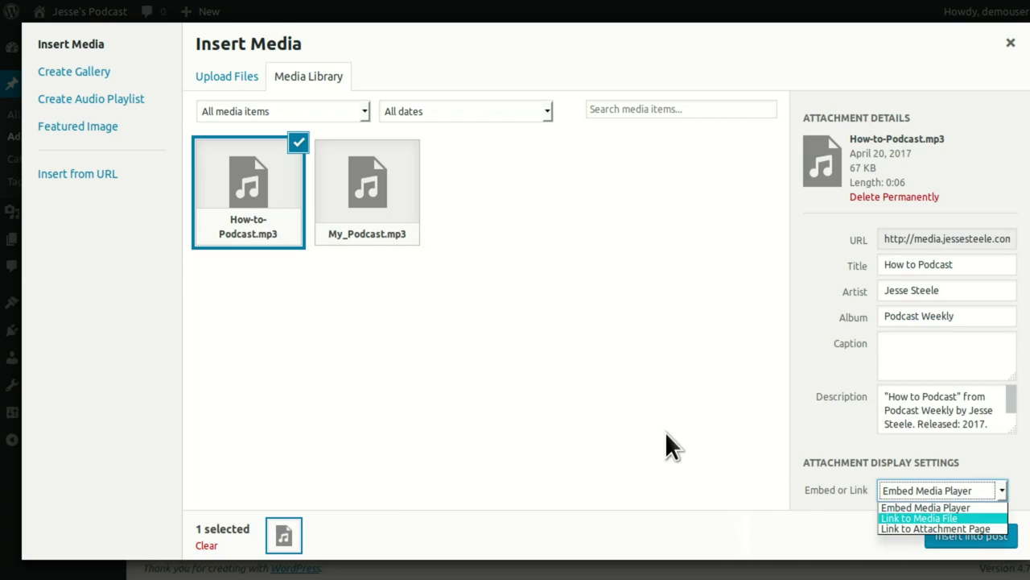
{"action": "left_click", "coordinate": [638, 405]}
{"action": "key", "text": "Down"}
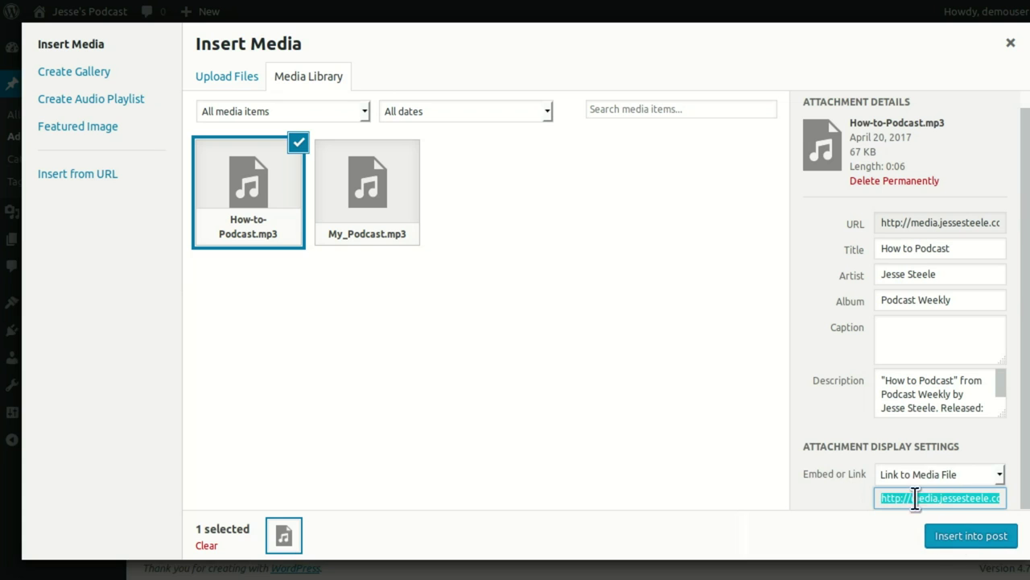
{"action": "left_click", "coordinate": [954, 536]}
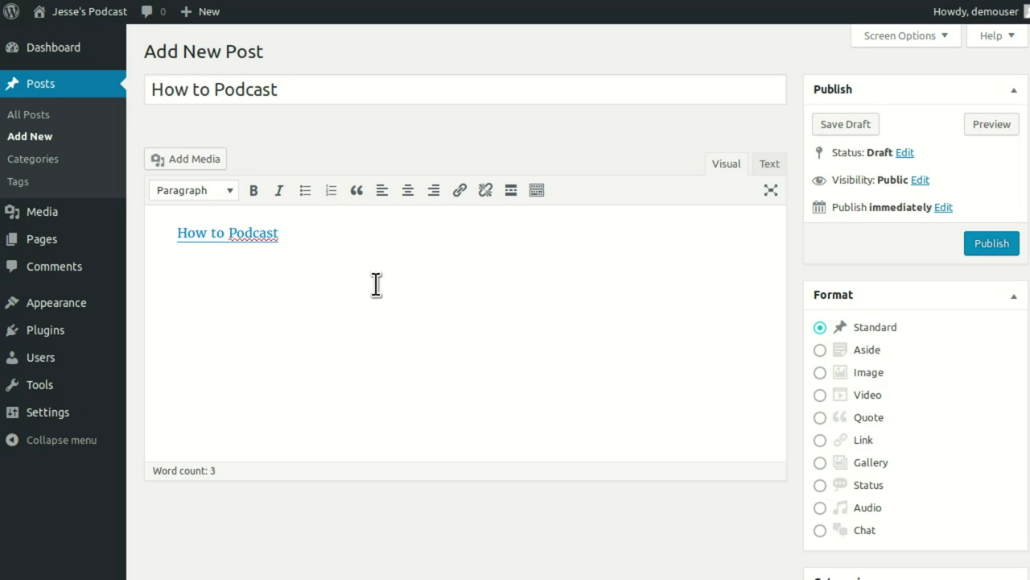
- File the post under the Podcast category and publish it
{"action": "scroll", "coordinate": [790, 314], "scroll_direction": "down", "scroll_amount": 1}
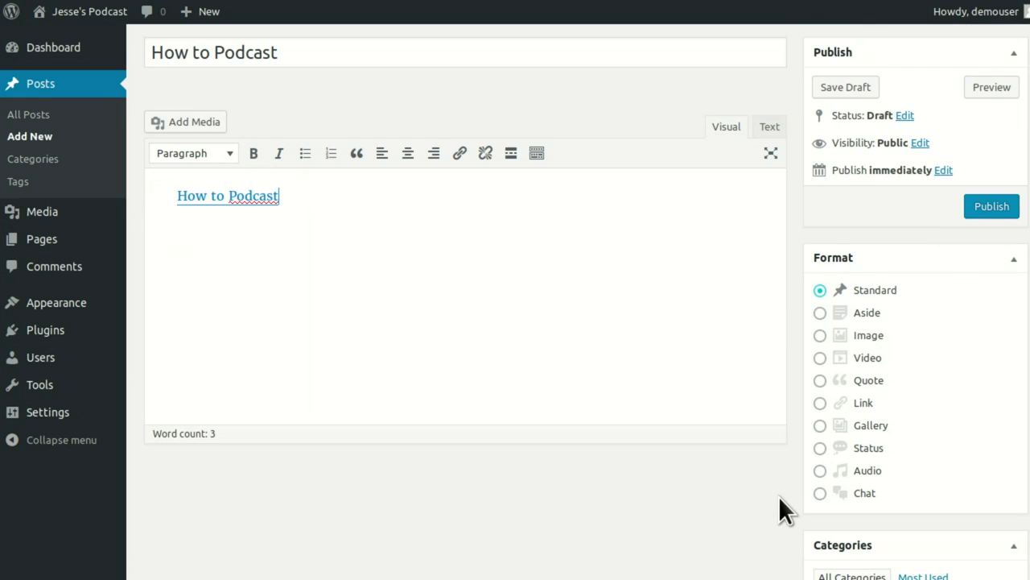
{"action": "scroll", "coordinate": [773, 491], "scroll_direction": "down", "scroll_amount": 4}
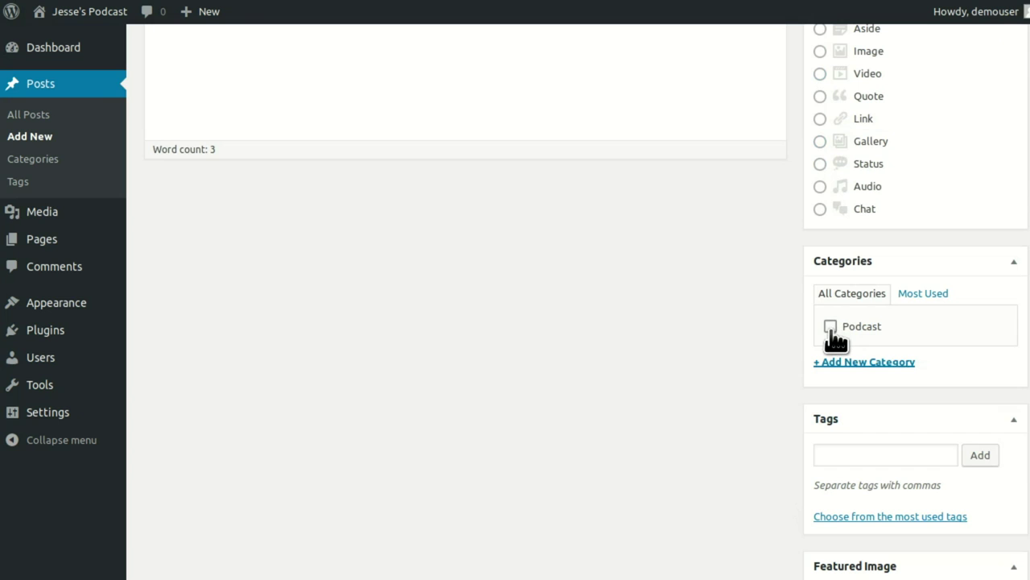
{"action": "left_click", "coordinate": [831, 327]}
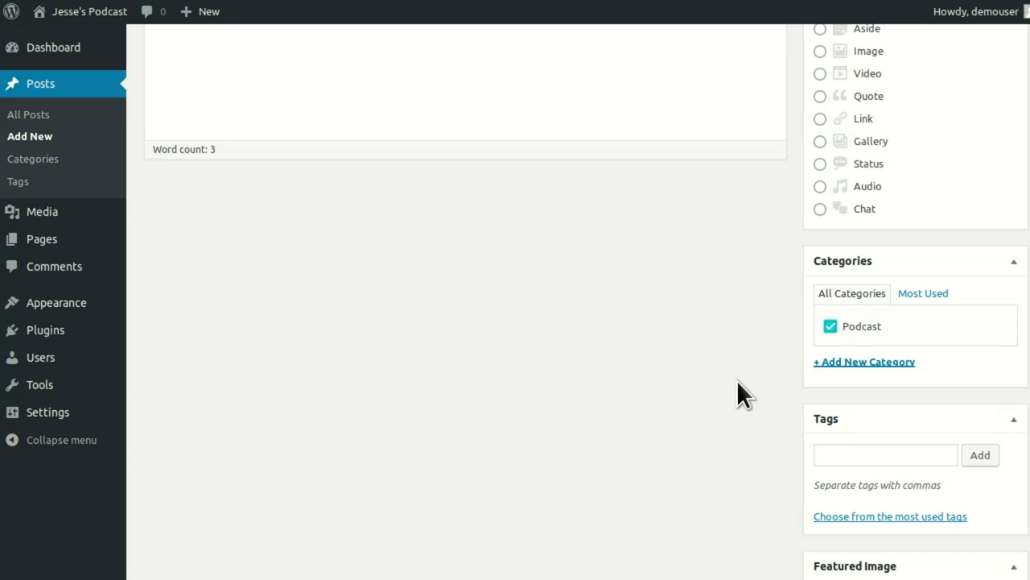
{"action": "scroll", "coordinate": [736, 380], "scroll_direction": "up", "scroll_amount": 5}
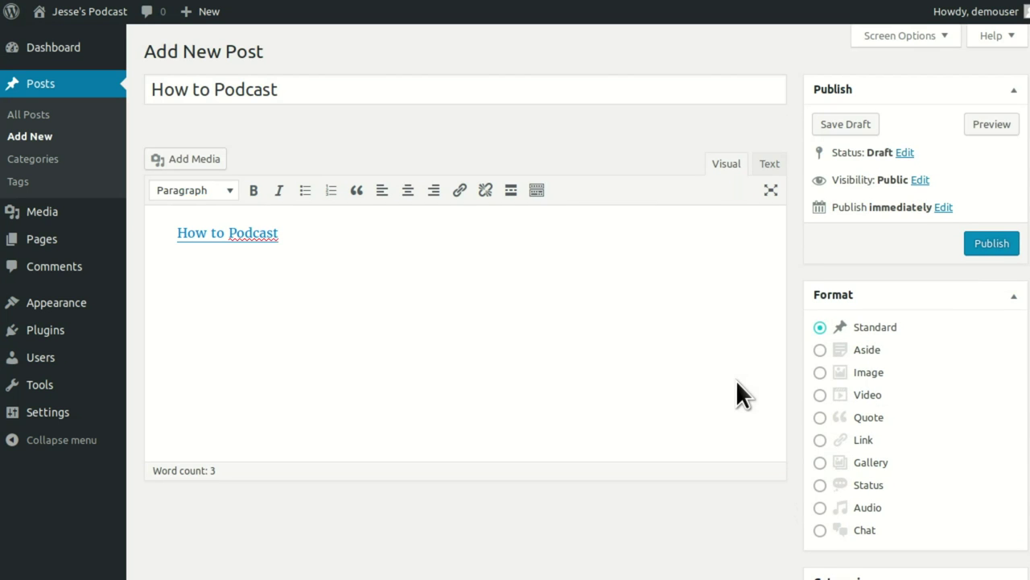
{"action": "left_click", "coordinate": [983, 248]}
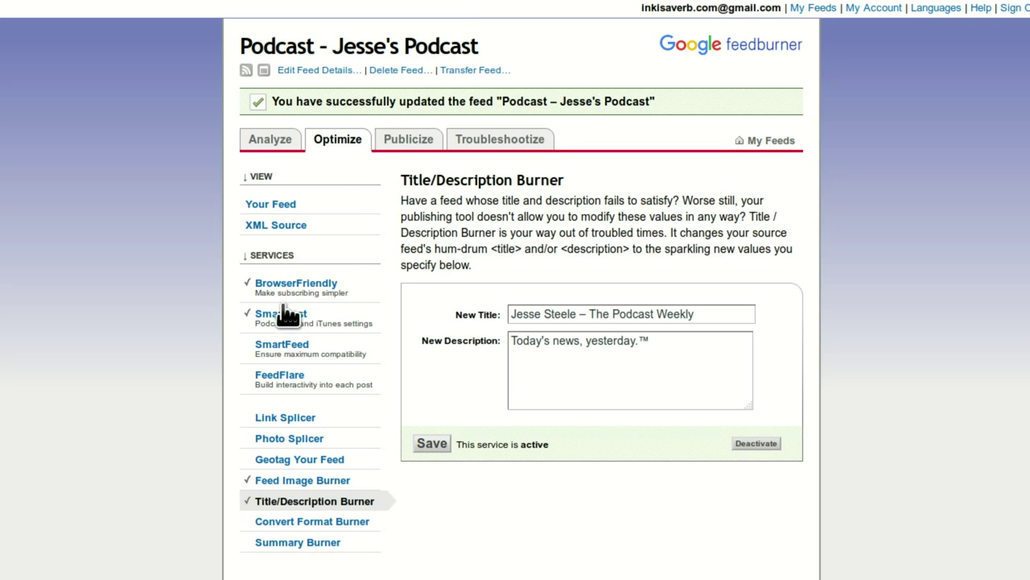
- Visit the feed's SmartCast settings, then open SmartFeed from the Optimize services
{"action": "left_click", "coordinate": [283, 319]}
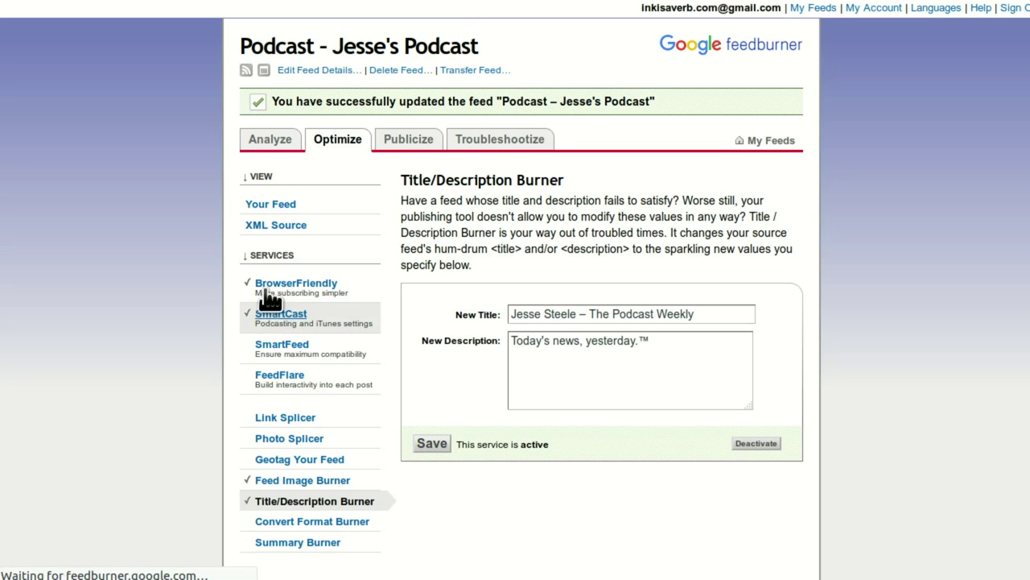
{"action": "left_click", "coordinate": [268, 344]}
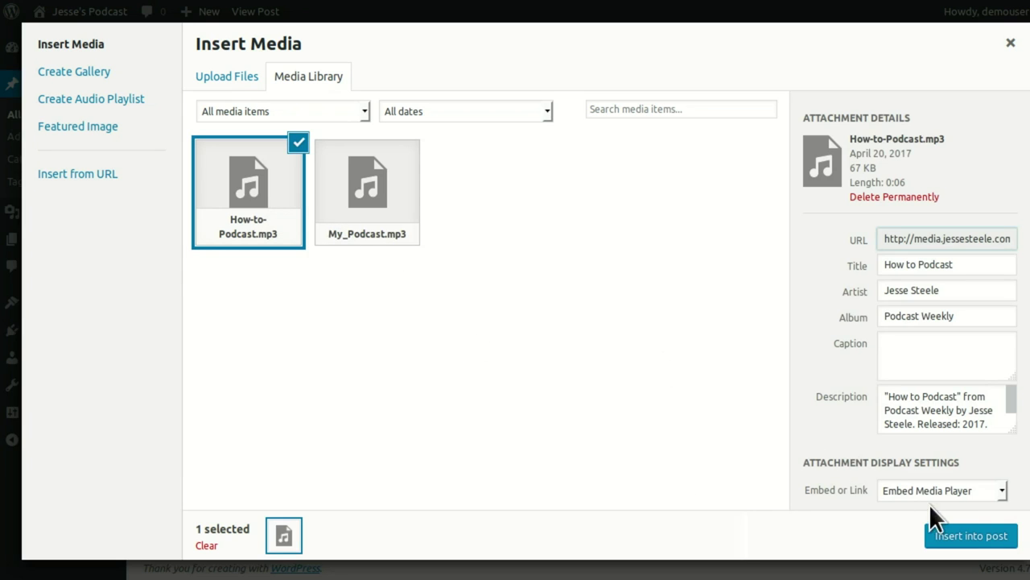
- Insert How-to-Podcast.mp3 as a Link to Media File and check the link's target URL
{"action": "left_click", "coordinate": [929, 490]}
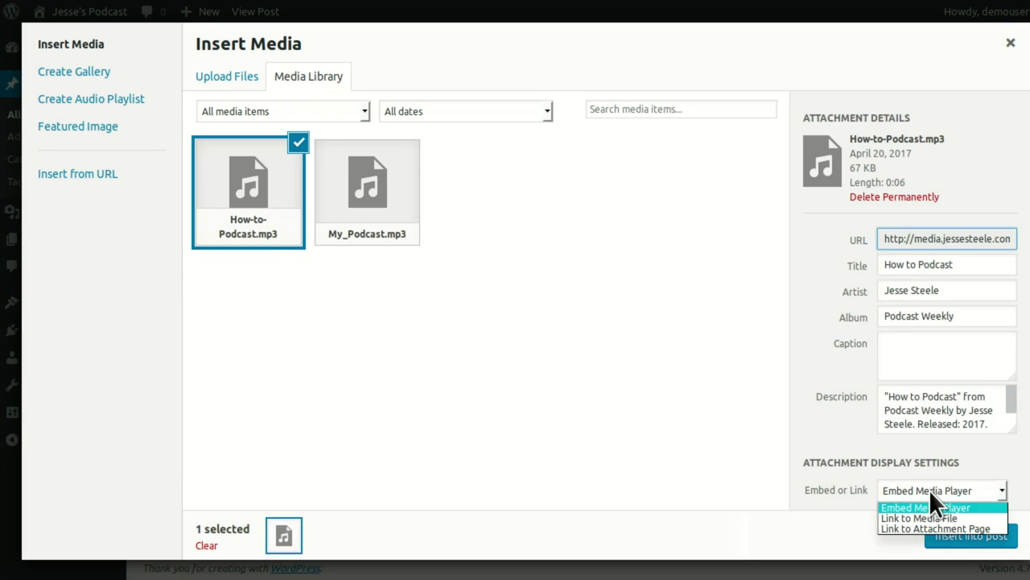
{"action": "left_click", "coordinate": [885, 517]}
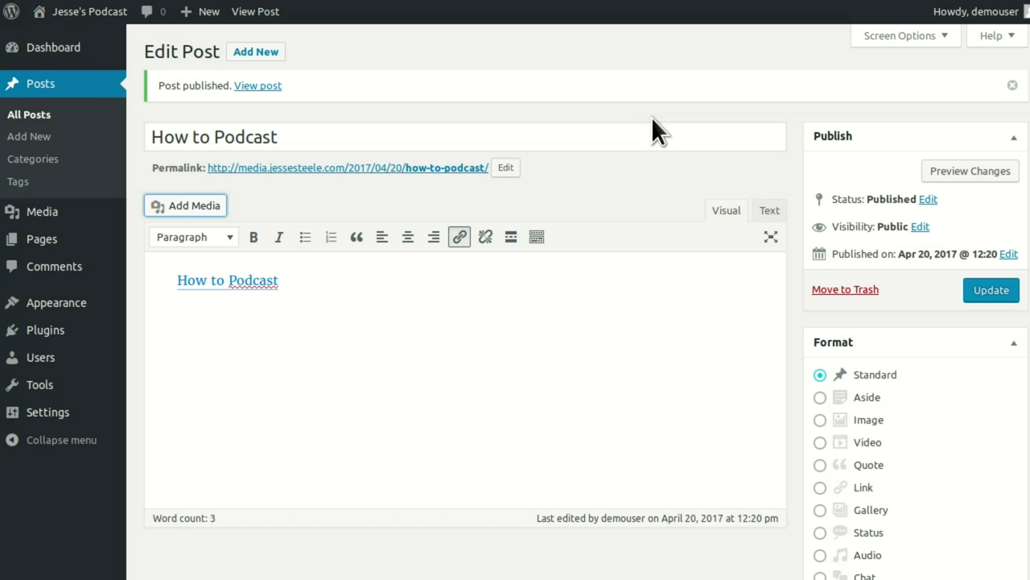
{"action": "left_click", "coordinate": [325, 457]}
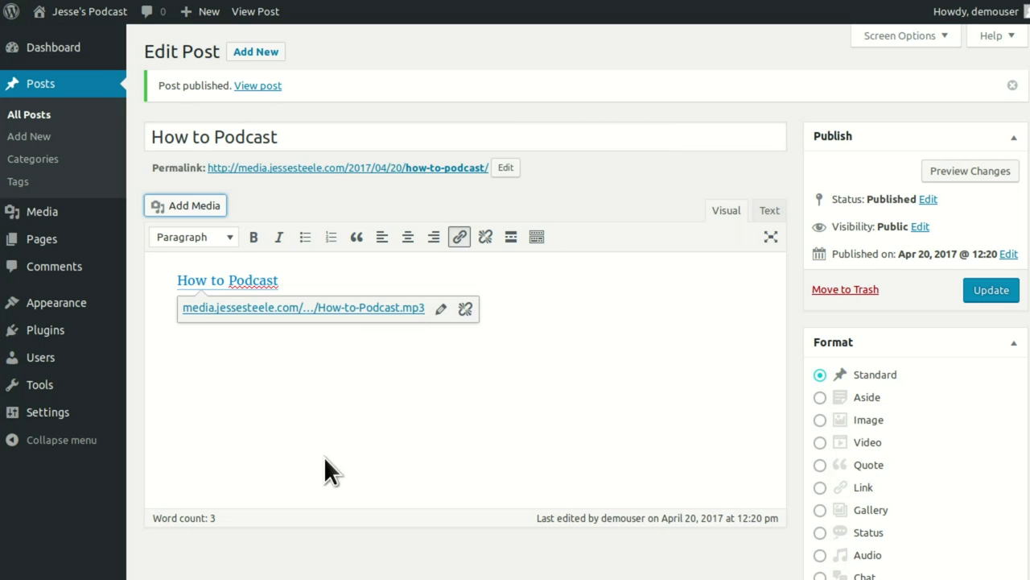
- Select all installed plugins and bulk-delete Akismet Anti-Spam and Hello Dolly
{"action": "mouse_move", "coordinate": [43, 334]}
{"action": "left_click", "coordinate": [46, 338]}
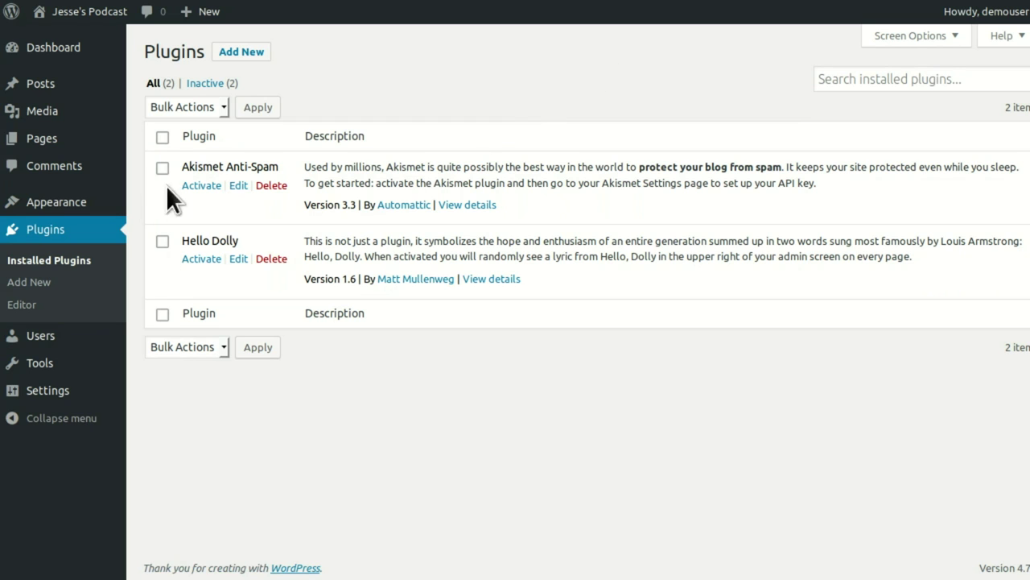
{"action": "left_click", "coordinate": [165, 138]}
{"action": "left_click", "coordinate": [223, 107]}
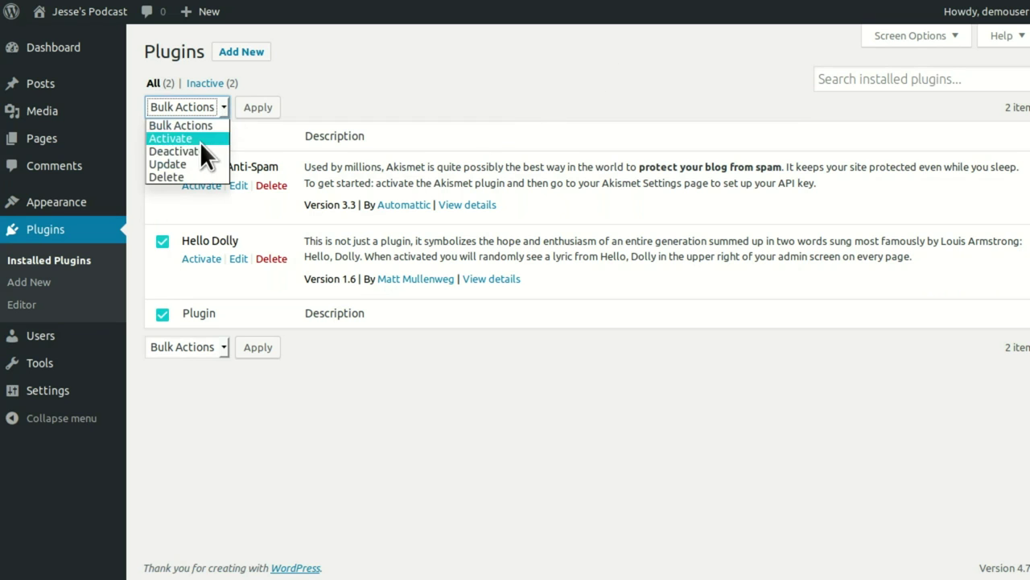
{"action": "left_click", "coordinate": [186, 173]}
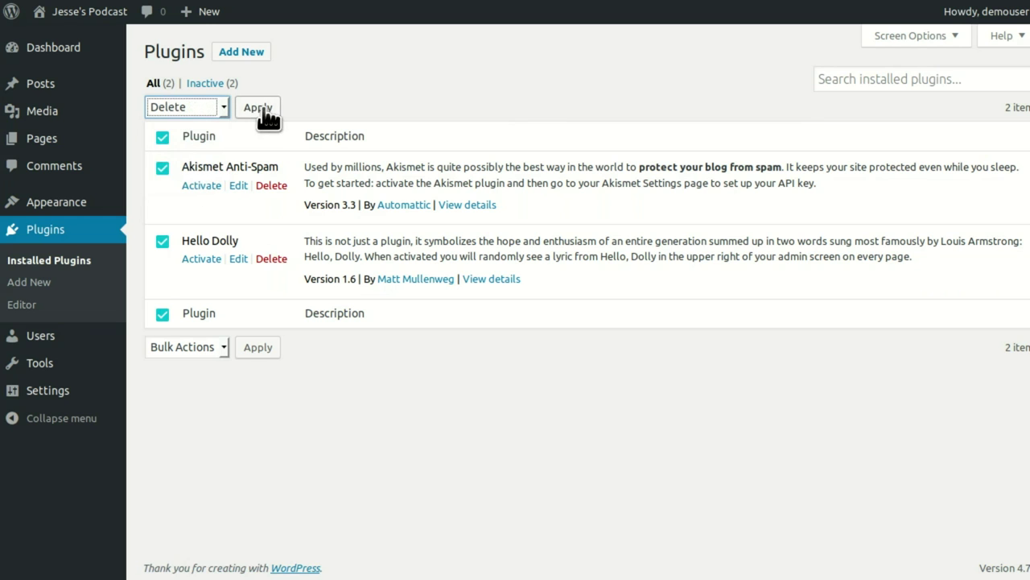
{"action": "left_click", "coordinate": [259, 108]}
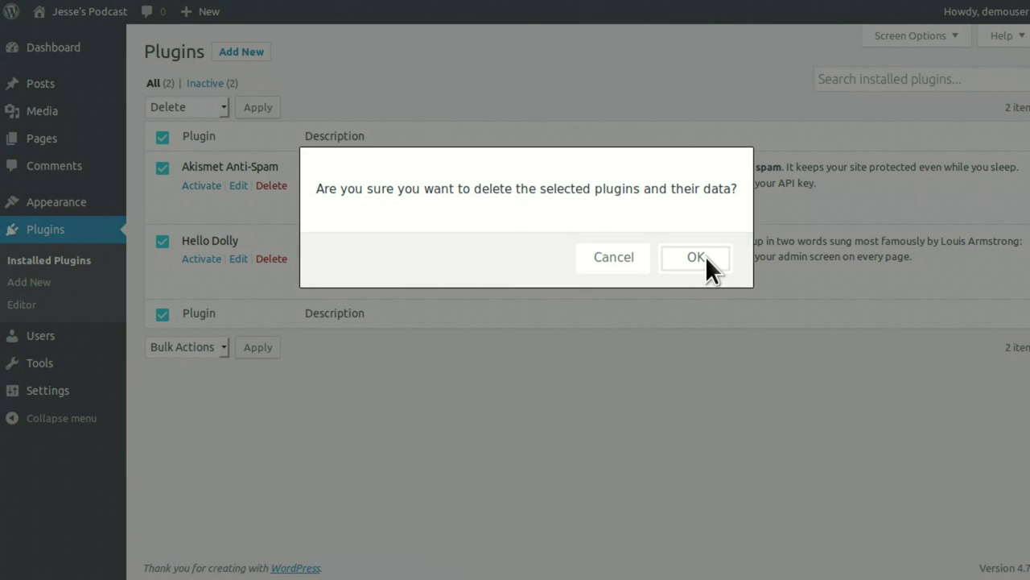
{"action": "left_click", "coordinate": [696, 257]}
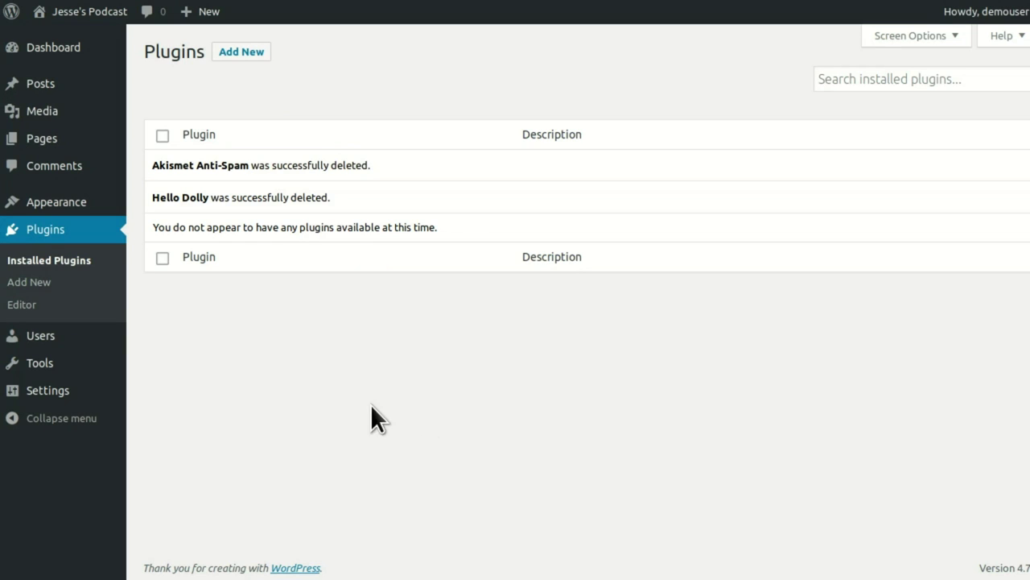
- Search for mb.miniaudioplayer, install the plugin, and activate it
{"action": "left_click", "coordinate": [240, 53]}
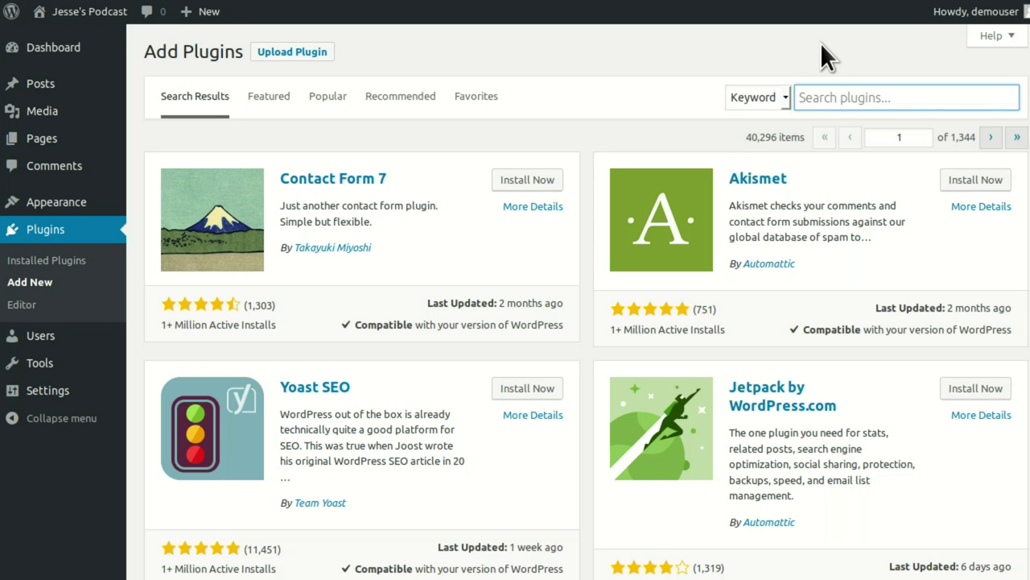
{"action": "type", "text": "mb"}
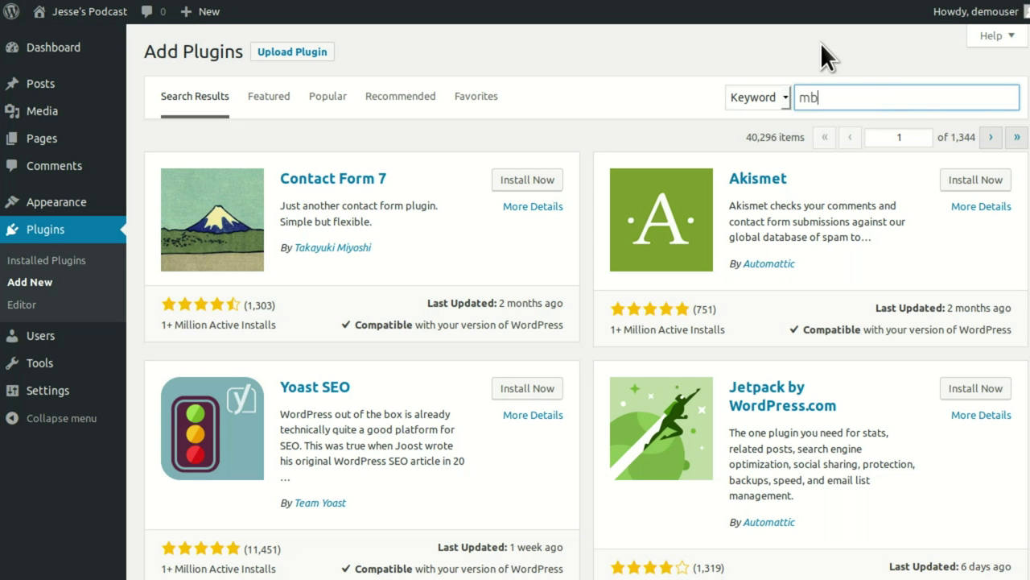
{"action": "type", "text": ".mini"}
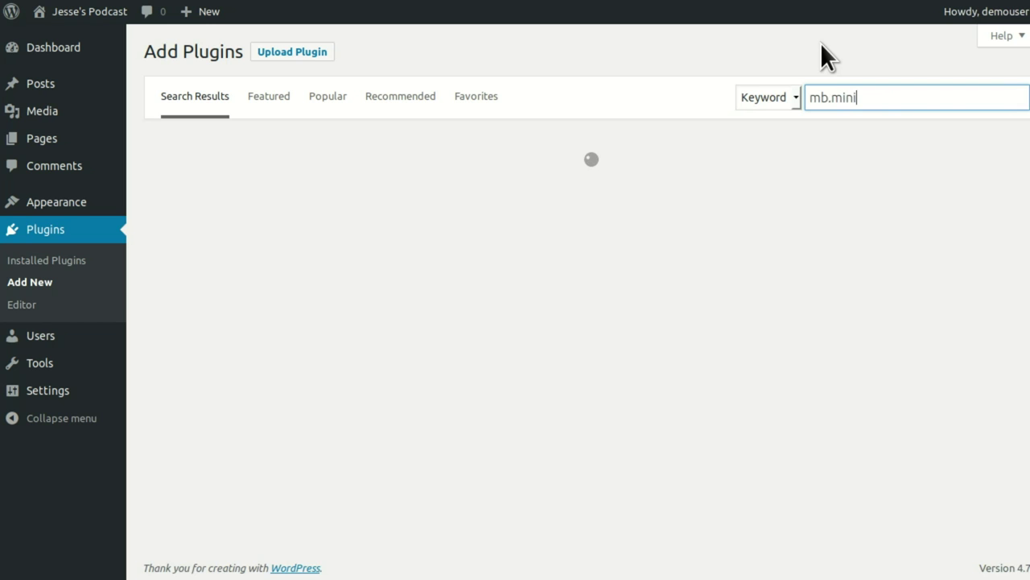
{"action": "type", "text": "audioplayer"}
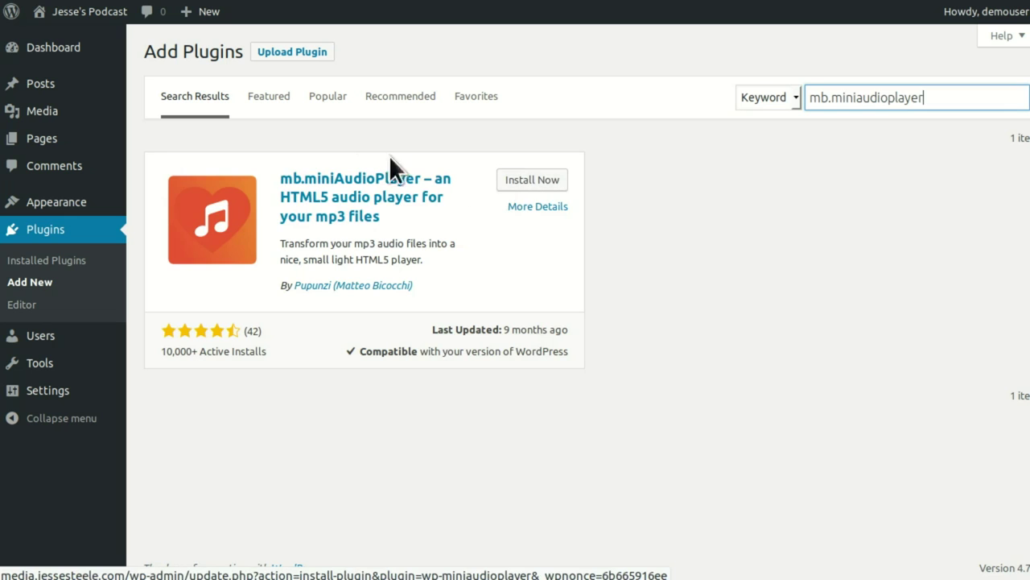
{"action": "left_click", "coordinate": [520, 185]}
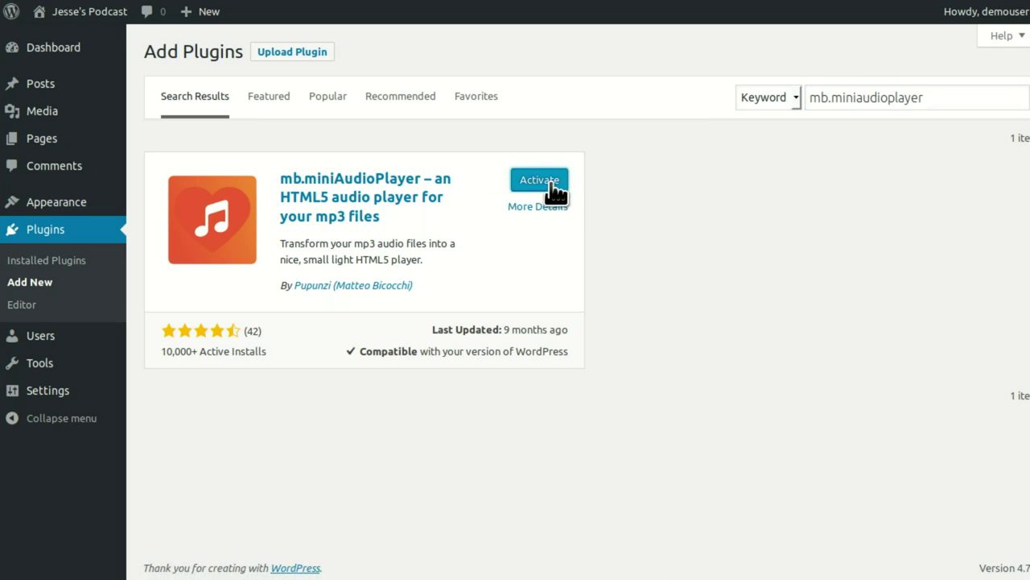
{"action": "left_click", "coordinate": [538, 185]}
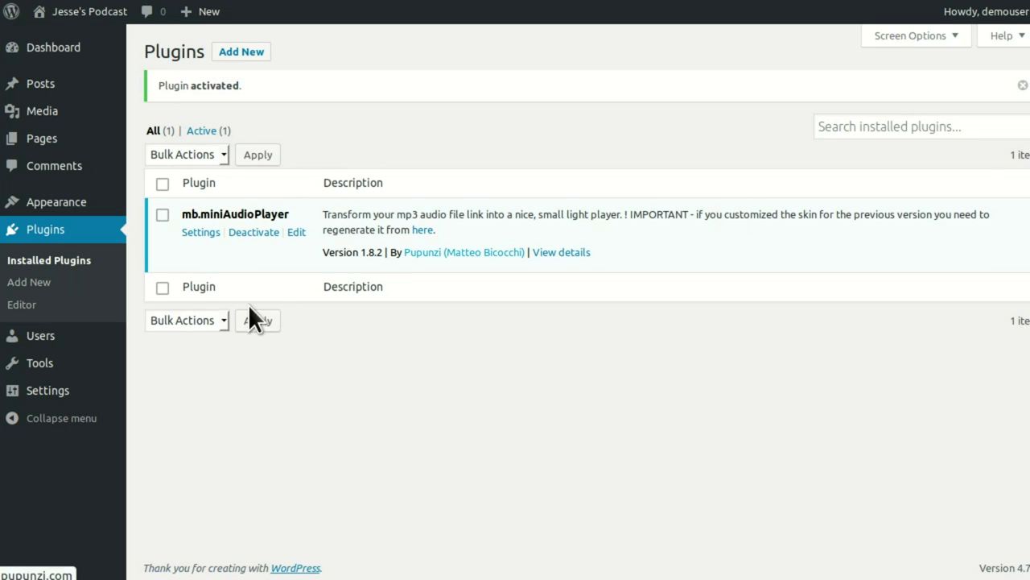
- Open the mb.miniAudioPlayer settings page under Settings and scroll through its options
{"action": "mouse_move", "coordinate": [51, 396]}
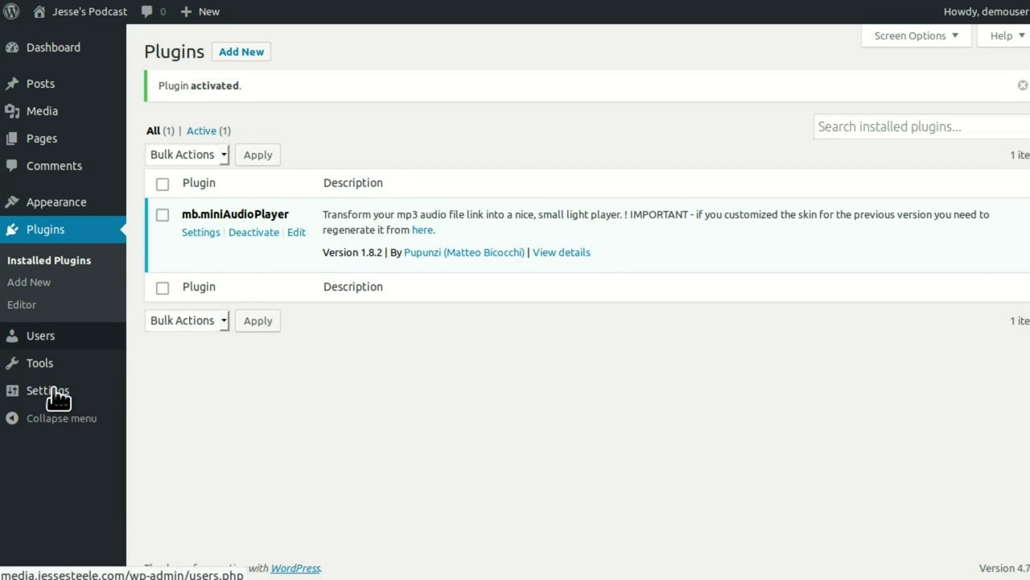
{"action": "left_click", "coordinate": [188, 519]}
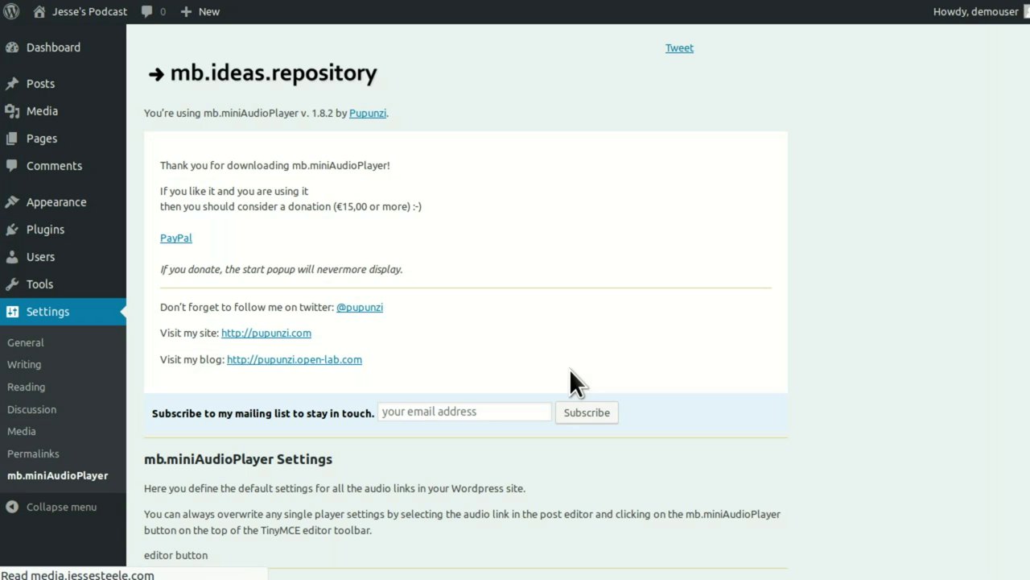
{"action": "scroll", "coordinate": [859, 311], "scroll_direction": "down", "scroll_amount": 4}
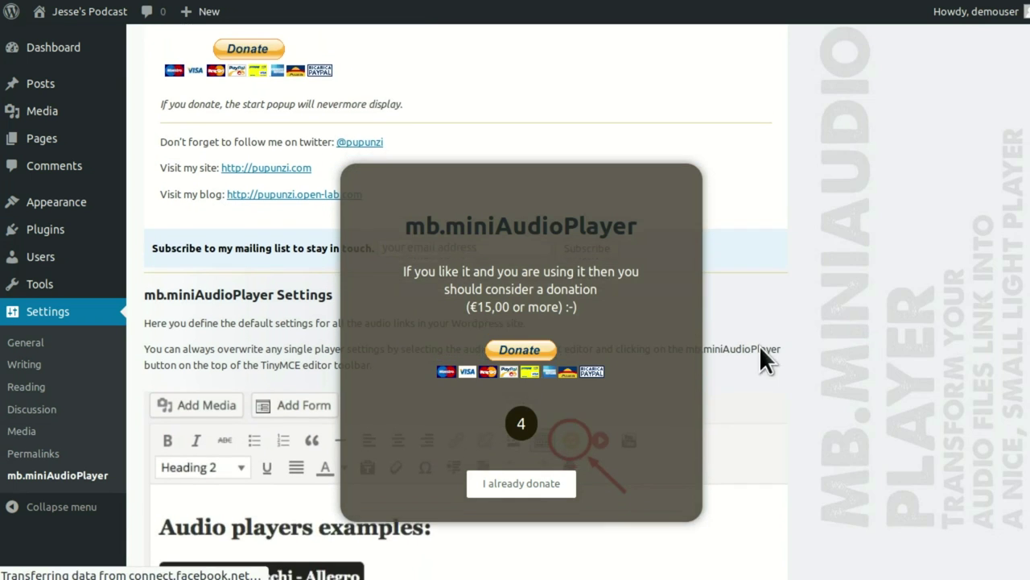
{"action": "scroll", "coordinate": [759, 345], "scroll_direction": "down", "scroll_amount": 3}
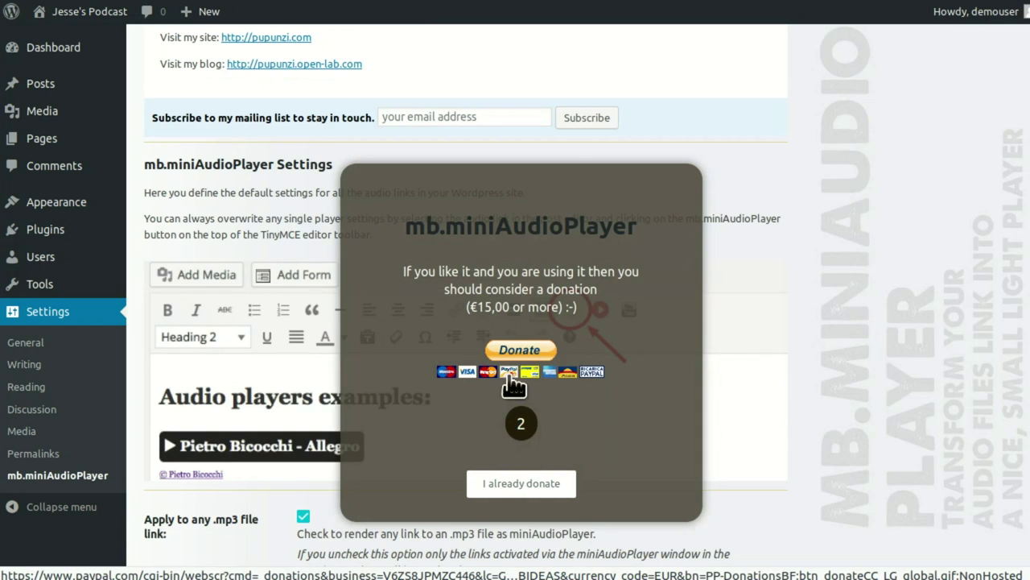
{"action": "scroll", "coordinate": [680, 388], "scroll_direction": "down", "scroll_amount": 1}
{"action": "scroll", "coordinate": [679, 386], "scroll_direction": "down", "scroll_amount": 5}
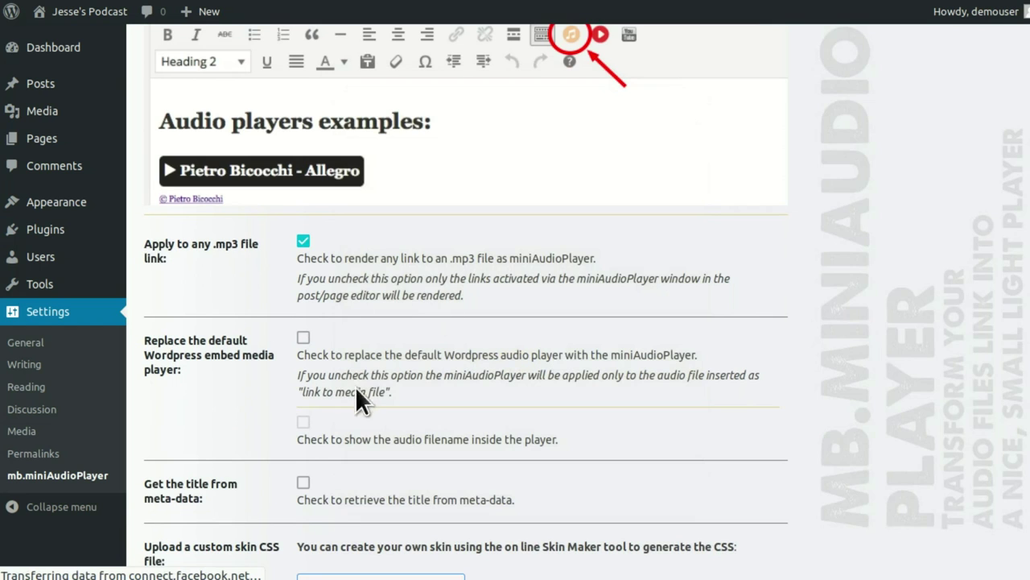
{"action": "scroll", "coordinate": [282, 390], "scroll_direction": "down", "scroll_amount": 7}
{"action": "scroll", "coordinate": [643, 379], "scroll_direction": "down", "scroll_amount": 6}
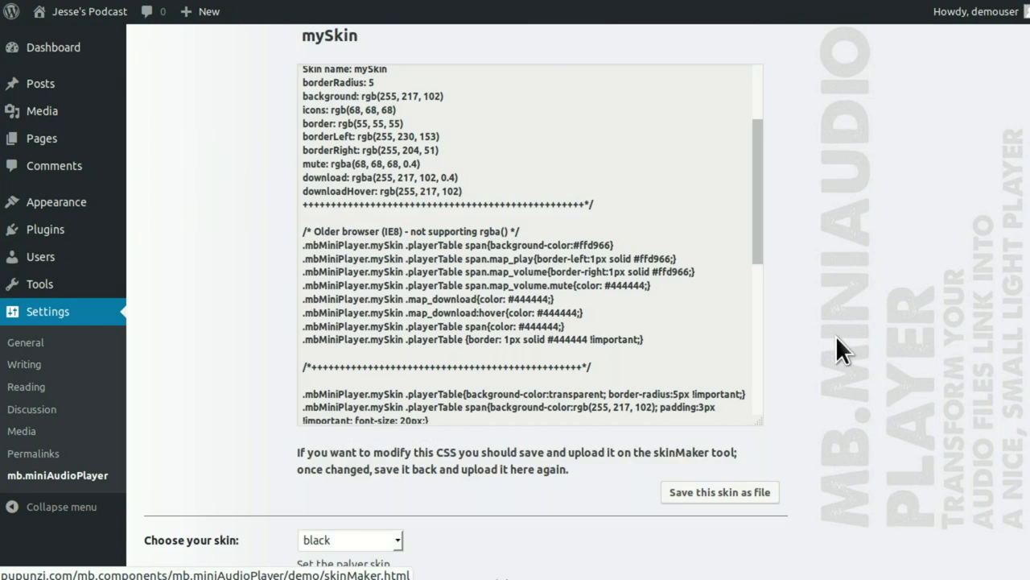
{"action": "scroll", "coordinate": [885, 161], "scroll_direction": "down", "scroll_amount": 13}
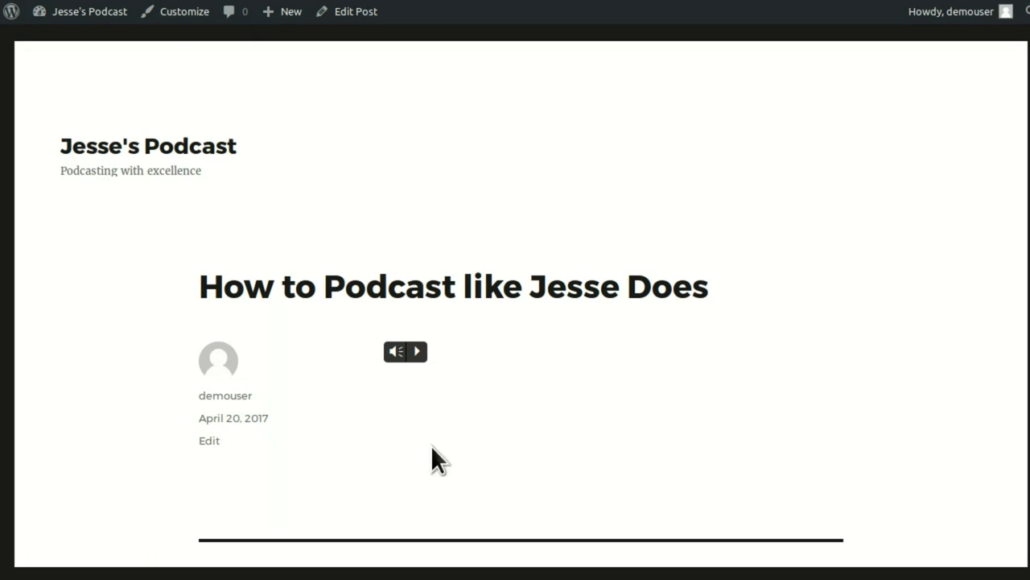
- Start playback of My_Podcast in the compact mini audio player on the live post
{"action": "left_click", "coordinate": [417, 351]}
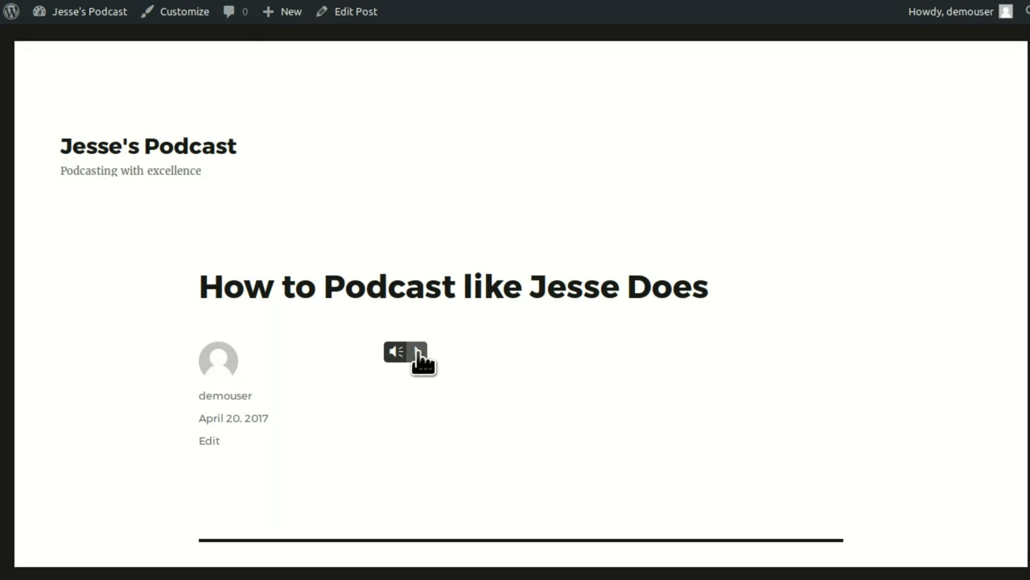